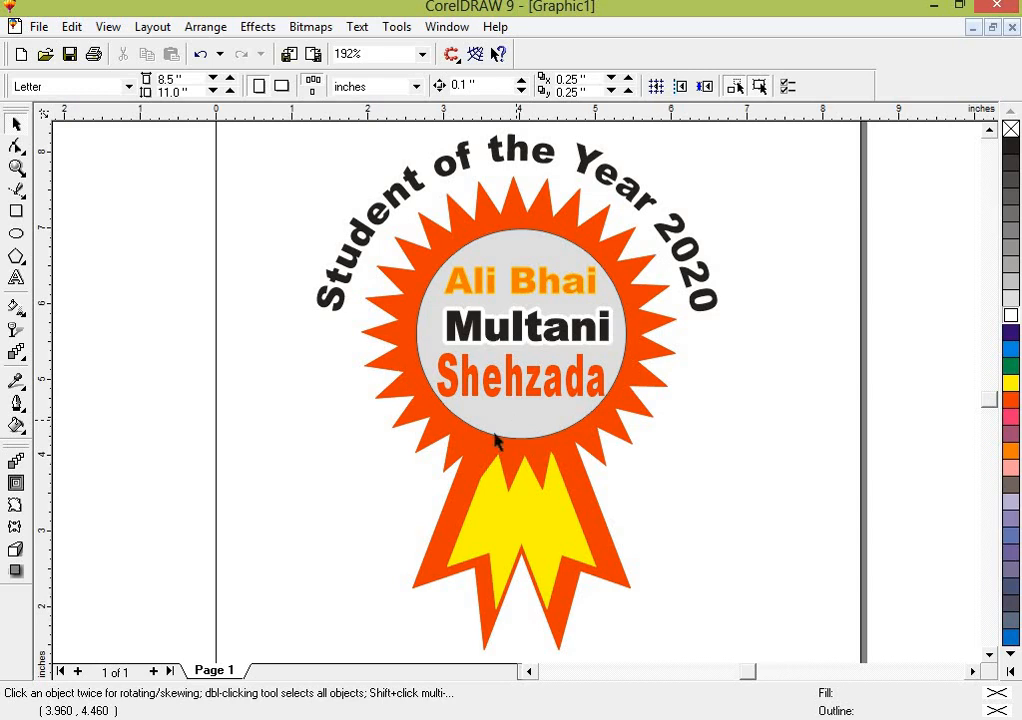
# Step: Move the badge group about 1.9 inches to the right and delete the leftover pentagon outside the page
pyautogui.click(483, 436)
pyautogui.moveTo(483, 436); pyautogui.dragTo(625, 437)
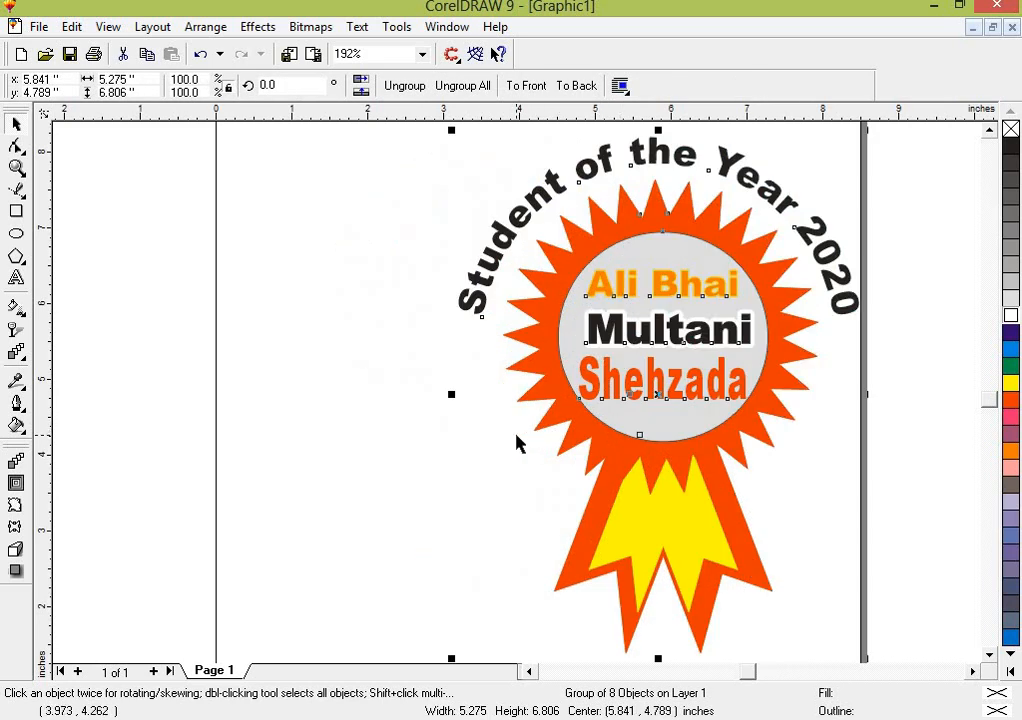
pyautogui.press('F4')
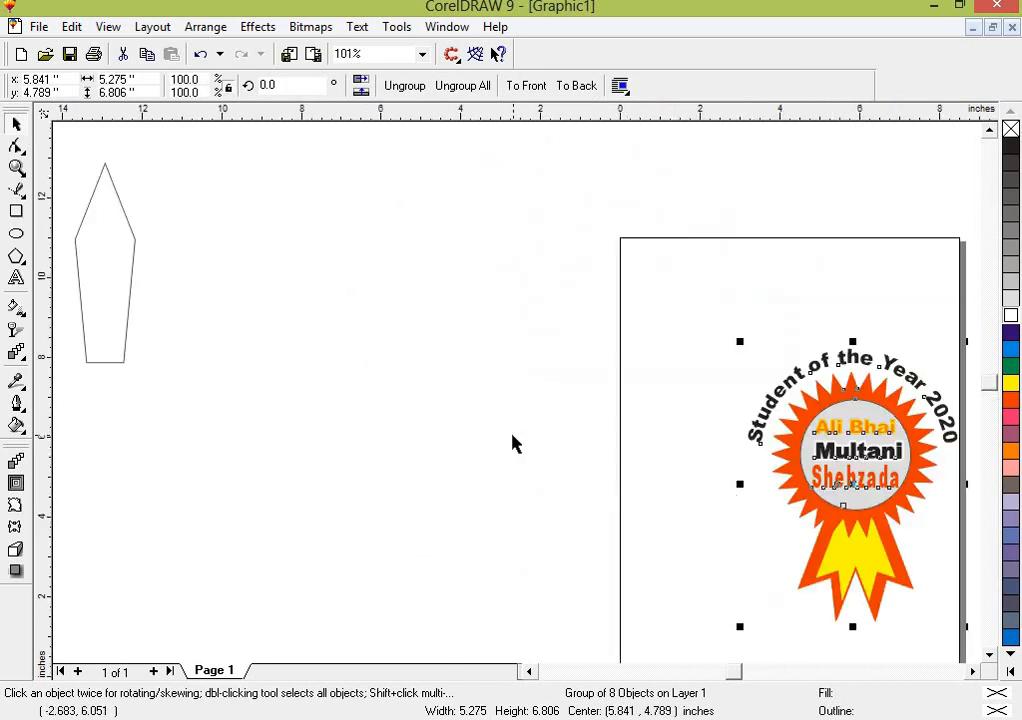
pyautogui.click(133, 309)
pyautogui.click(128, 307)
pyautogui.press('Delete')
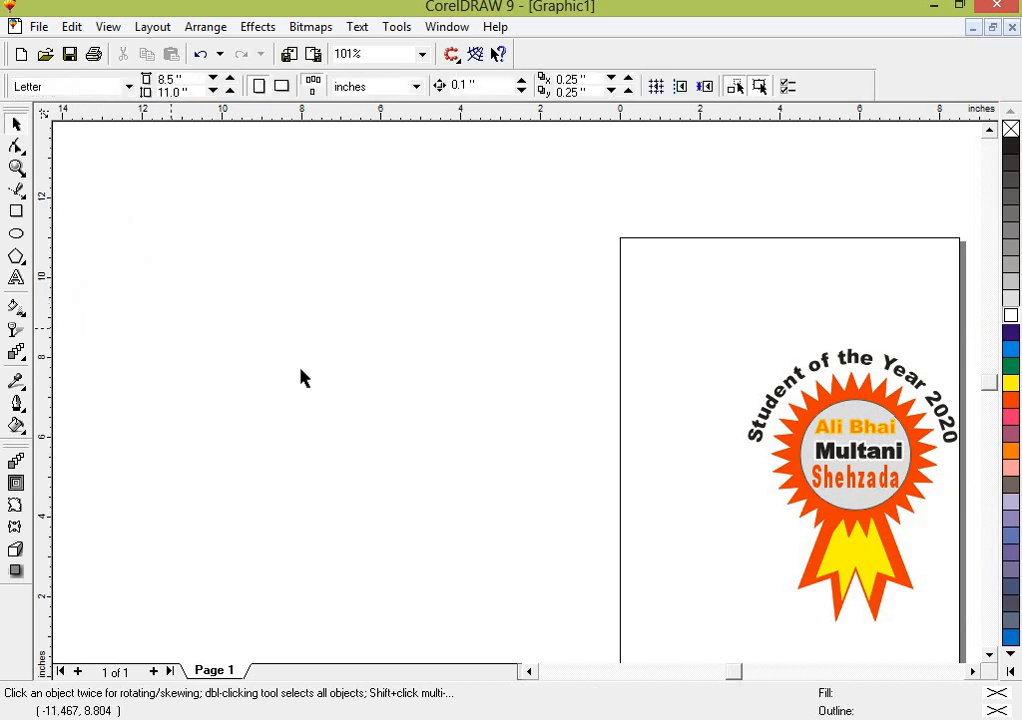
# Step: Draw a tall five-sided polygon, about 0.83 by 1.88 inches, in the empty page area beside the badge
pyautogui.press('F4')
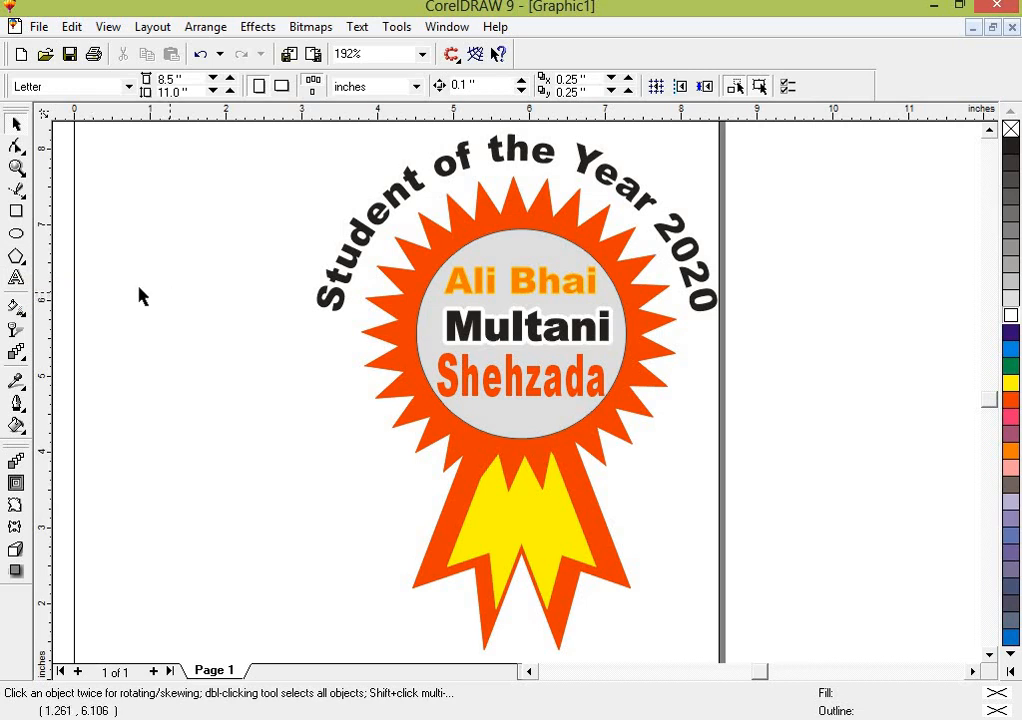
pyautogui.click(17, 260)
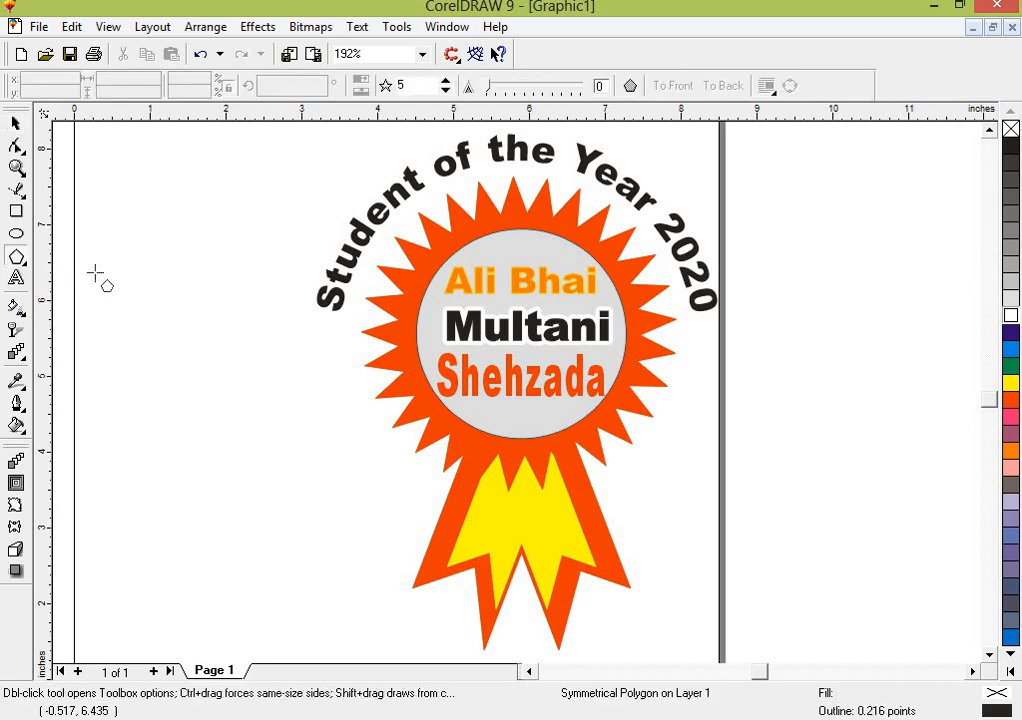
pyautogui.moveTo(127, 220); pyautogui.dragTo(192, 378)
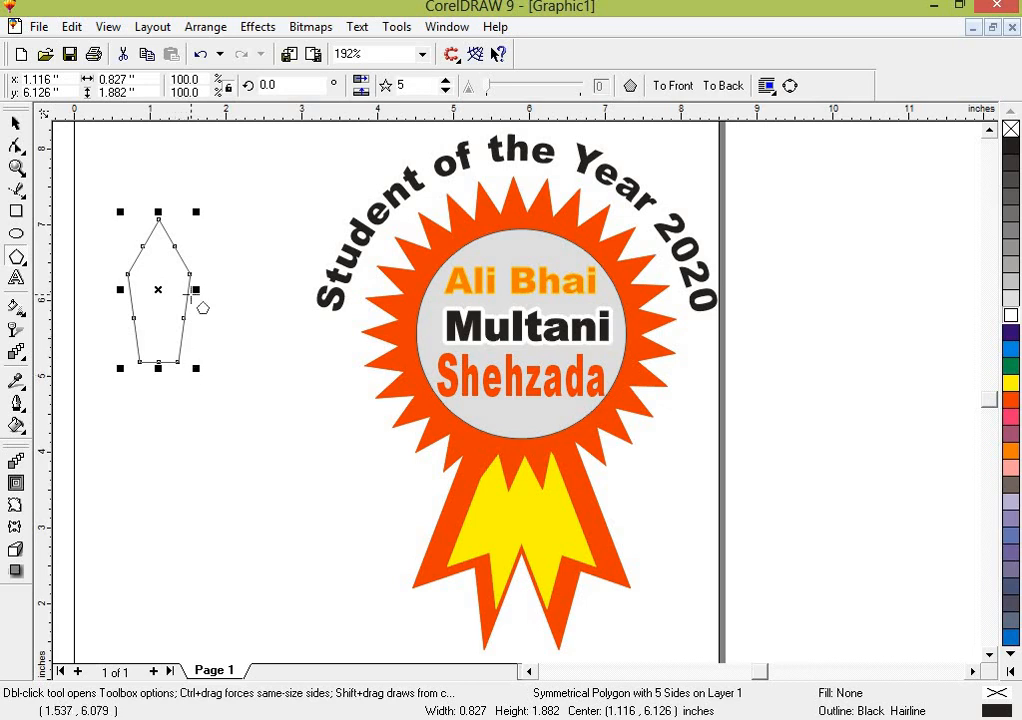
# Step: Shift the polygon's rotation centre down near its base and create a copy rotated clockwise to 350.125 degrees
pyautogui.moveTo(160, 285); pyautogui.dragTo(159, 295)
pyautogui.click(160, 289)
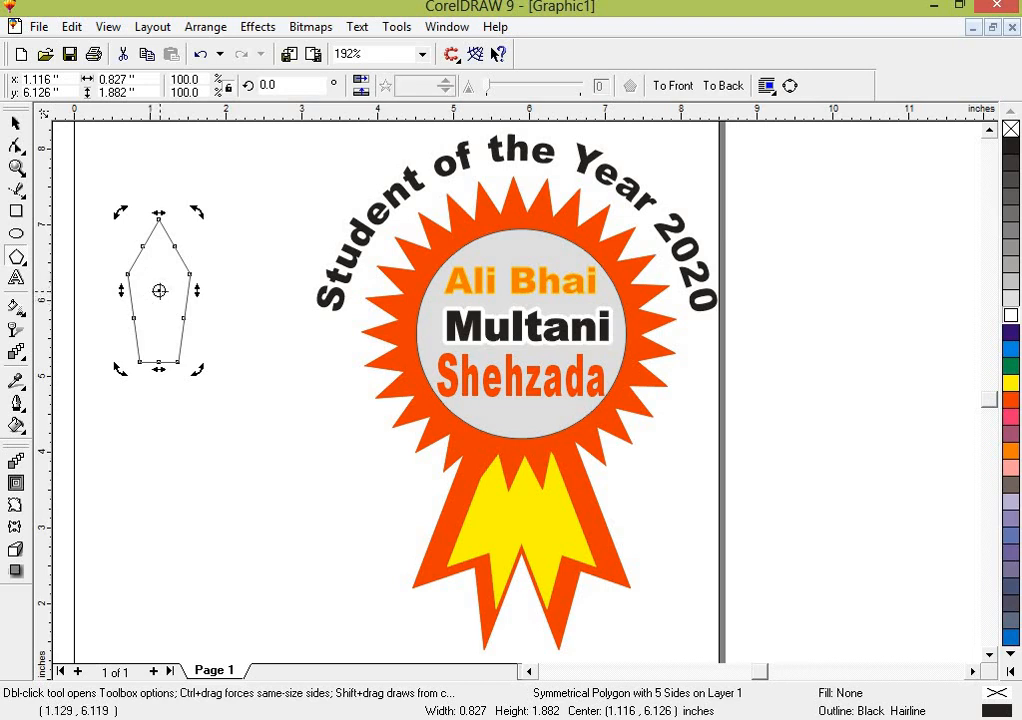
pyautogui.moveTo(159, 290); pyautogui.dragTo(159, 339)
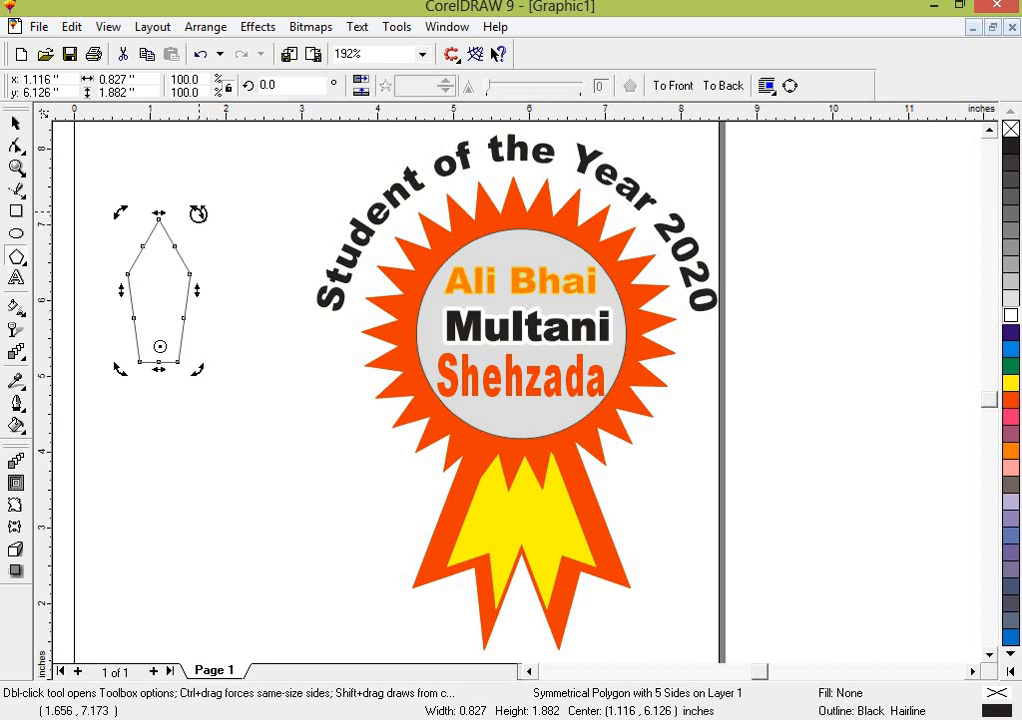
pyautogui.moveTo(198, 213); pyautogui.dragTo(219, 223)
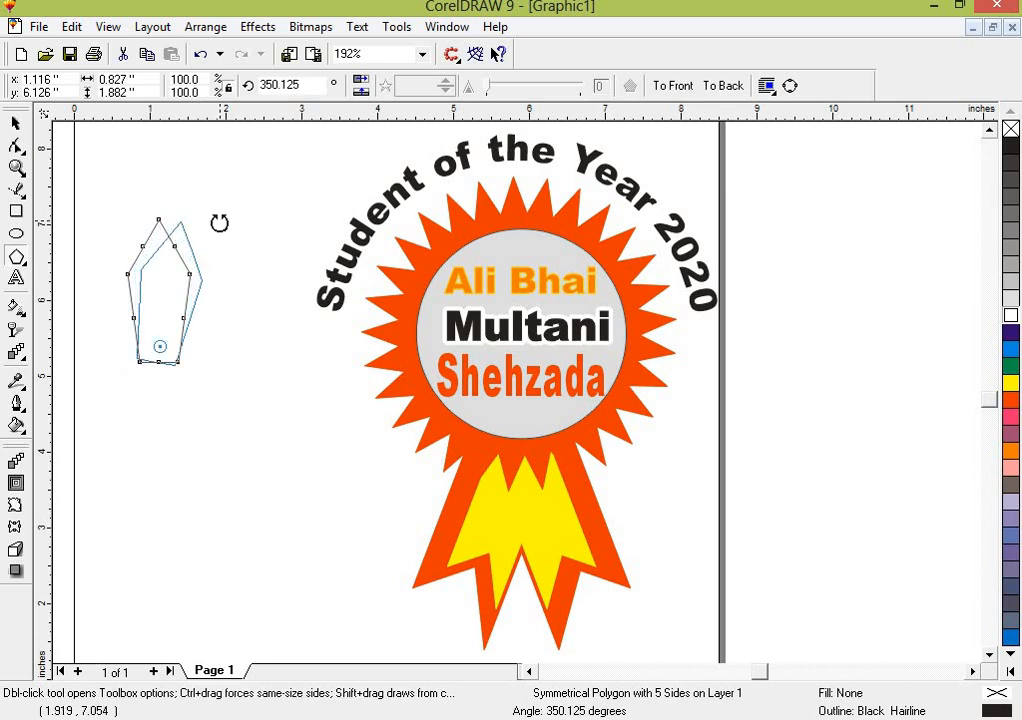
pyautogui.moveTo(219, 223); pyautogui.dragTo(225, 230)
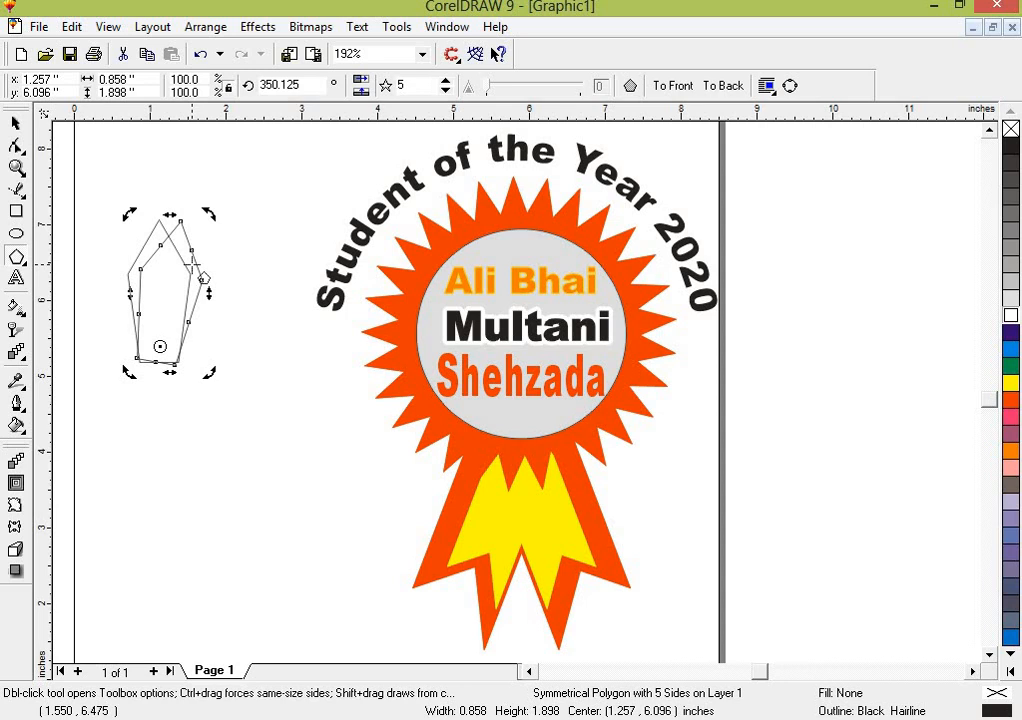
# Step: Repeat the rotated duplication around the centre to complete a full ring of 36 polygons, undoing the extra overlapping copy
pyautogui.press('space')
pyautogui.hotkey('ctrl', 'r')
pyautogui.hotkey('ctrl', 'r')
pyautogui.hotkey('ctrl', 'r')
pyautogui.hotkey('ctrl', 'r')
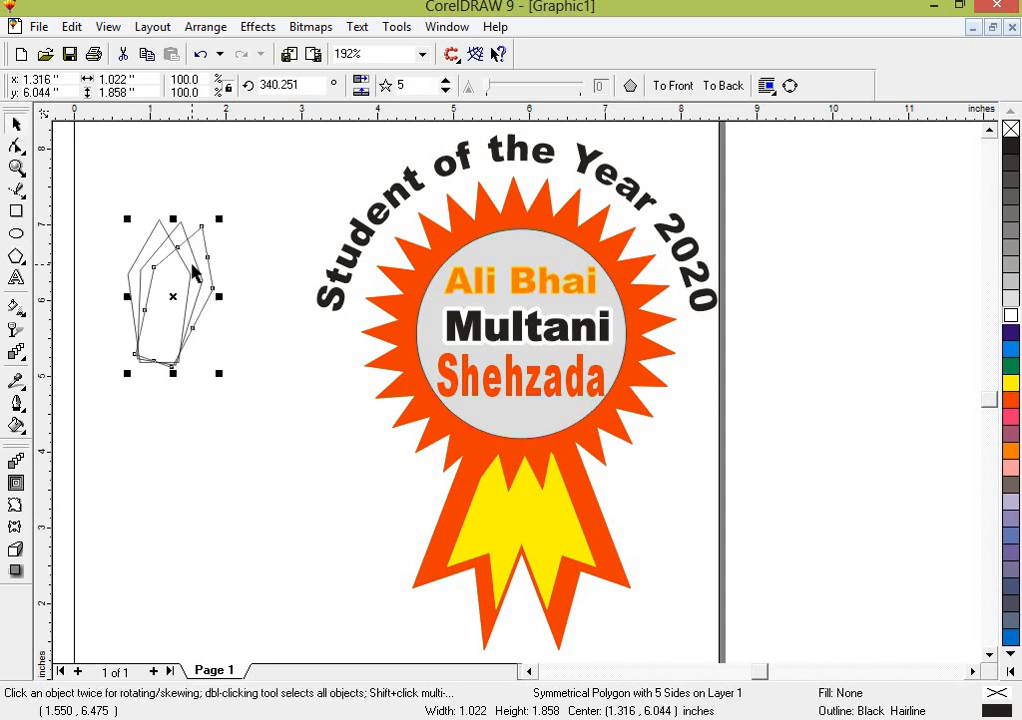
pyautogui.hotkey('ctrl', 'r')
pyautogui.hotkey('ctrl', 'r')
pyautogui.hotkey('ctrl', 'r')
pyautogui.hotkey('ctrl', 'r')
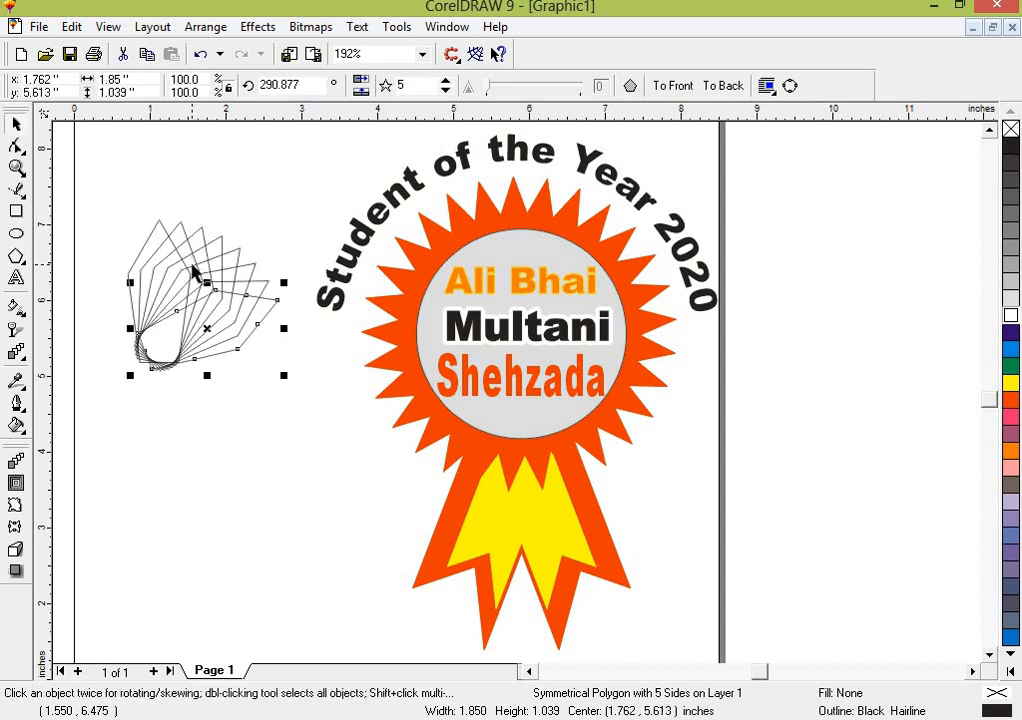
pyautogui.hotkey('ctrl', 'r')
pyautogui.hotkey('ctrl', 'r')
pyautogui.hotkey('ctrl', 'r')
pyautogui.hotkey('ctrl', 'r')
pyautogui.hotkey('ctrl', 'r')
pyautogui.hotkey('ctrl', 'r')
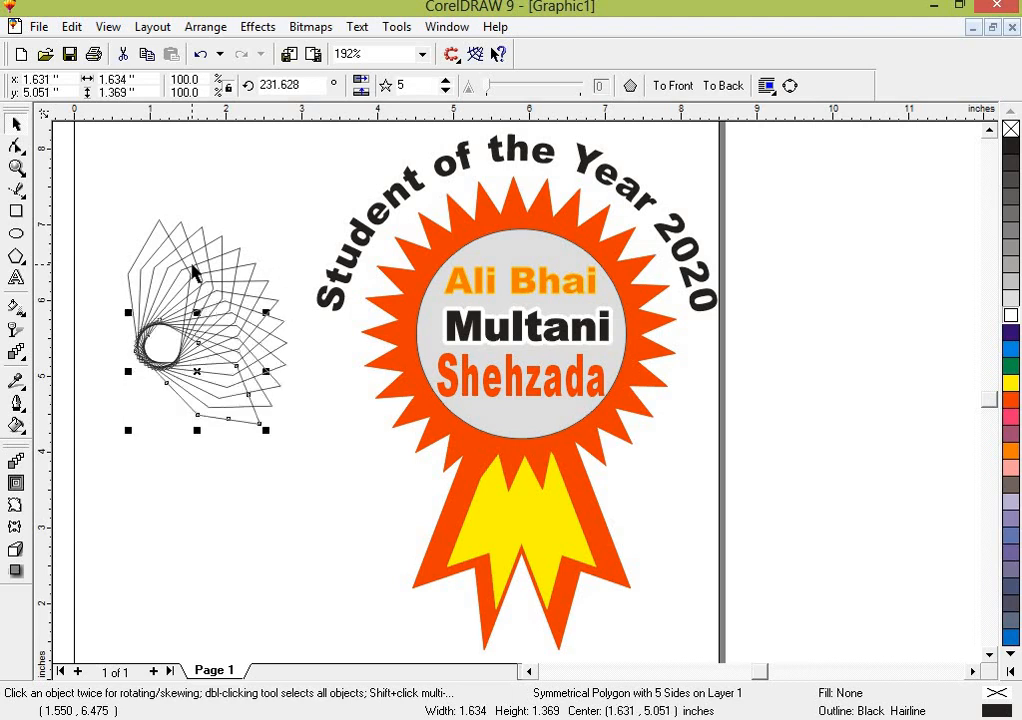
pyautogui.hotkey('ctrl', 'r')
pyautogui.hotkey('ctrl', 'r')
pyautogui.hotkey('ctrl', 'r')
pyautogui.hotkey('ctrl', 'r')
pyautogui.hotkey('ctrl', 'r')
pyautogui.hotkey('ctrl', 'r')
pyautogui.hotkey('ctrl', 'r')
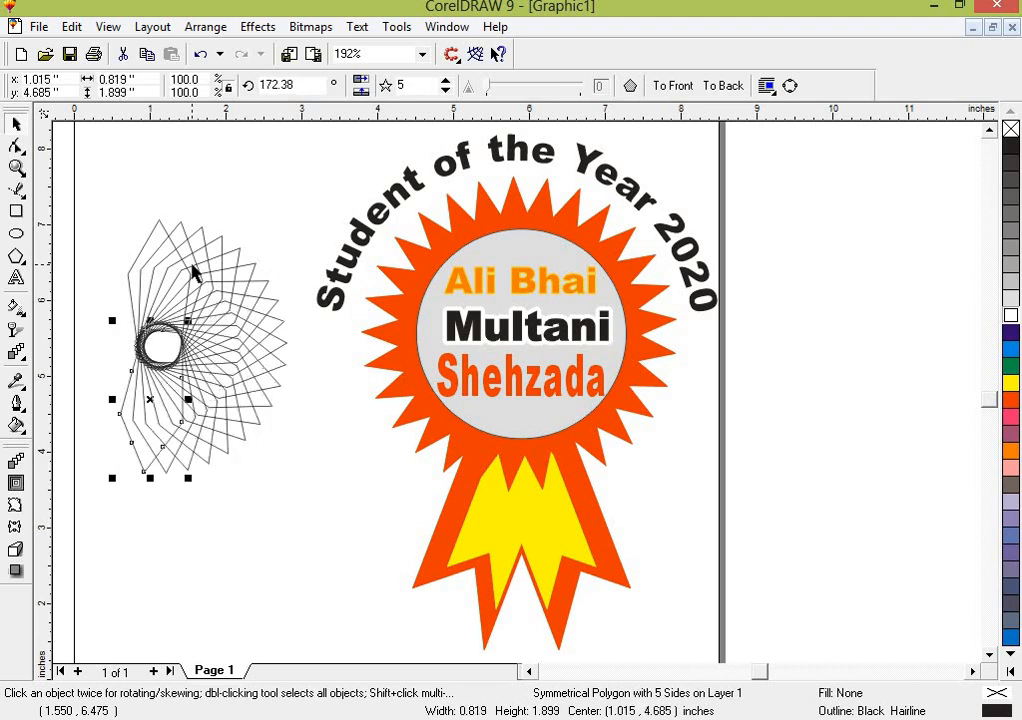
pyautogui.hotkey('ctrl', 'r')
pyautogui.hotkey('ctrl', 'r')
pyautogui.hotkey('ctrl', 'r')
pyautogui.hotkey('ctrl', 'r')
pyautogui.hotkey('ctrl', 'r')
pyautogui.hotkey('ctrl', 'r')
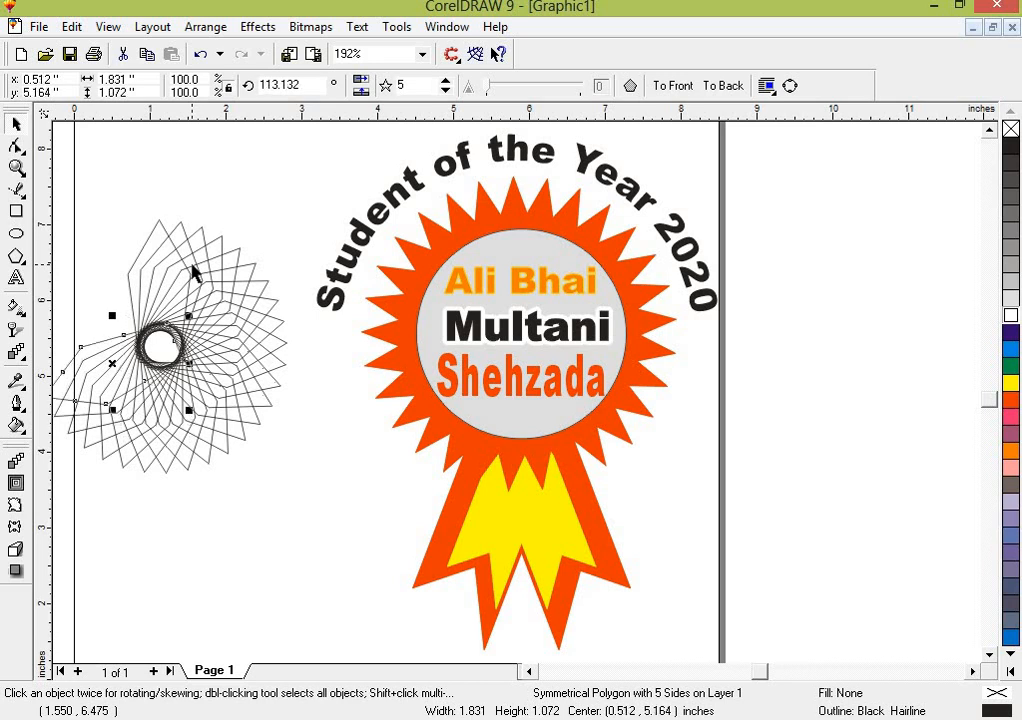
pyautogui.hotkey('ctrl', 'r')
pyautogui.hotkey('ctrl', 'r')
pyautogui.hotkey('ctrl', 'r')
pyautogui.hotkey('ctrl', 'r')
pyautogui.hotkey('ctrl', 'r')
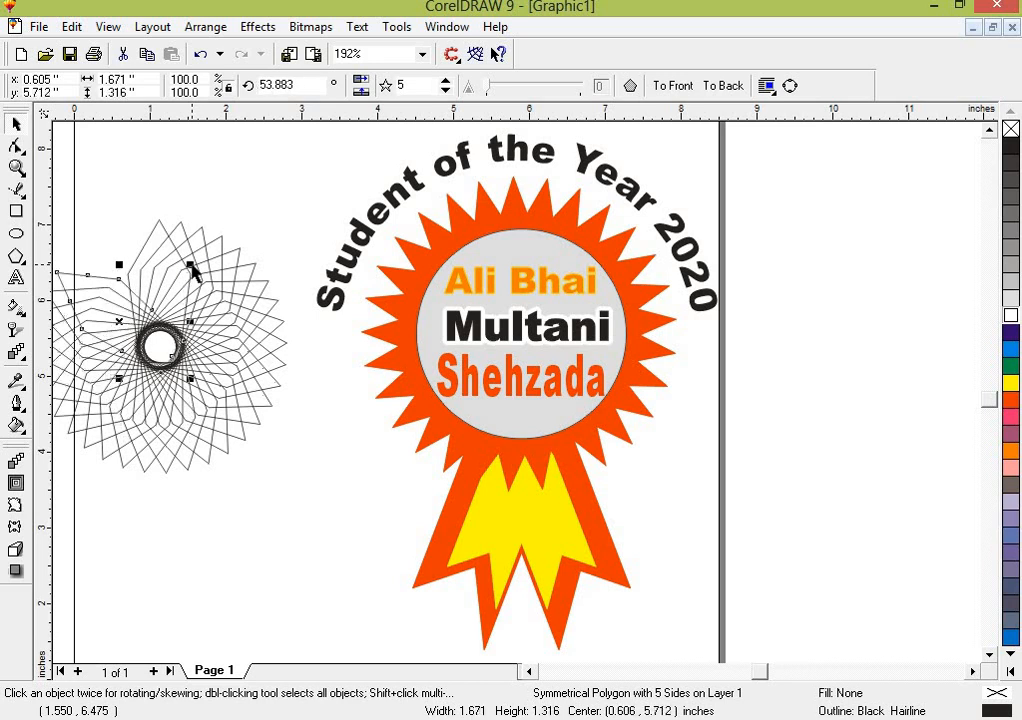
pyautogui.hotkey('ctrl', 'r')
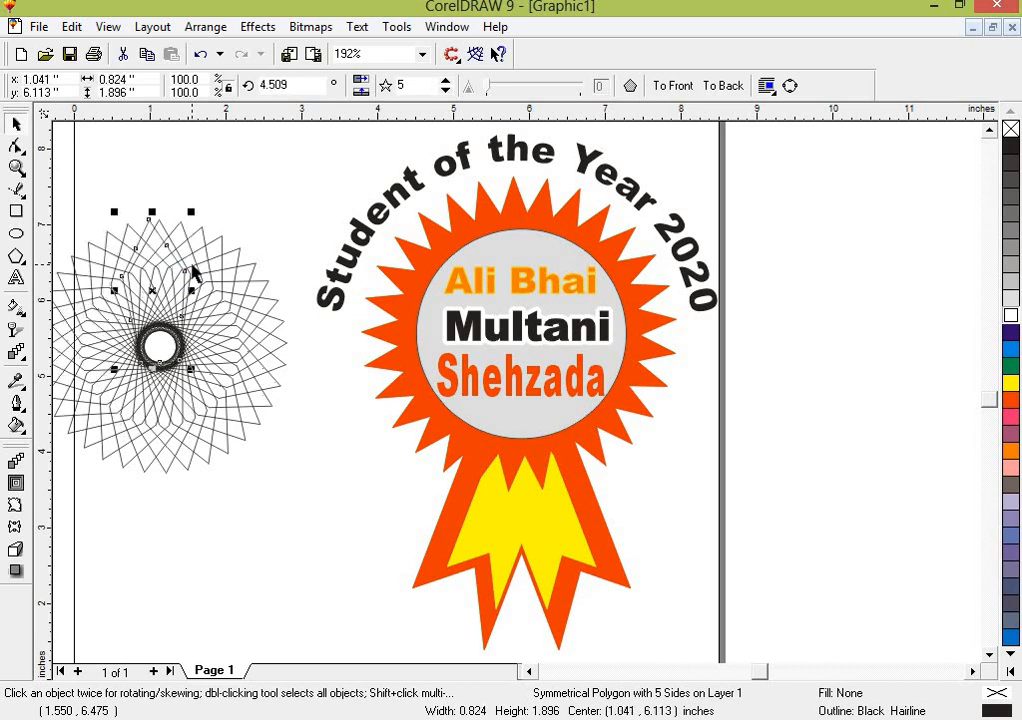
pyautogui.hotkey('ctrl', 'z')
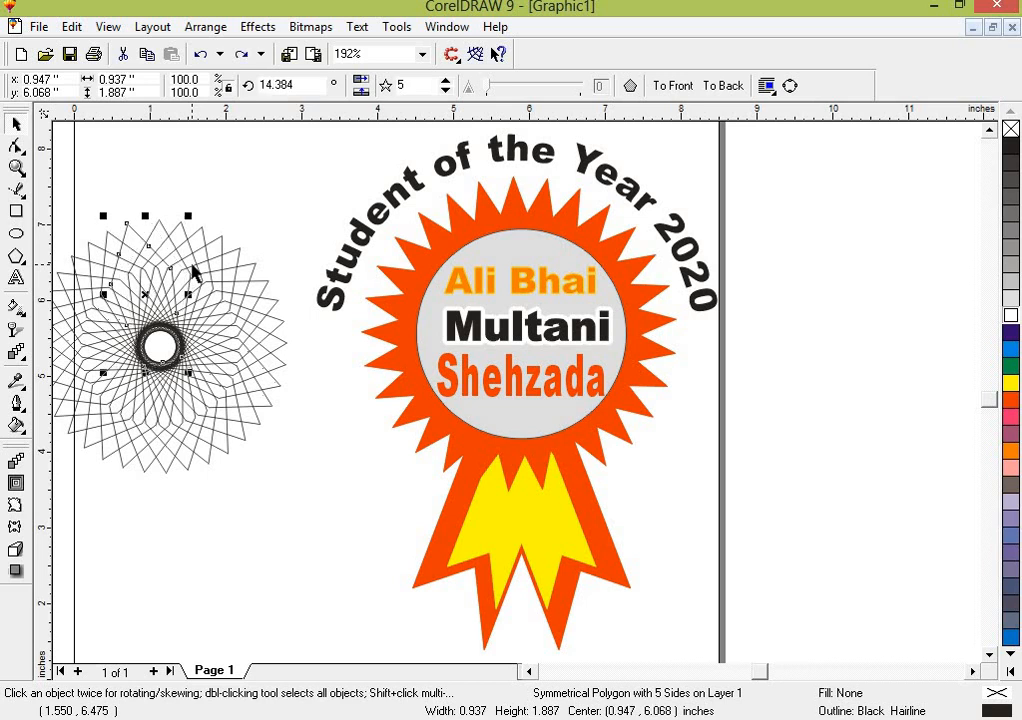
# Step: Select all polygons of the ring and move them off the page into the empty area beside it
pyautogui.press('F3')
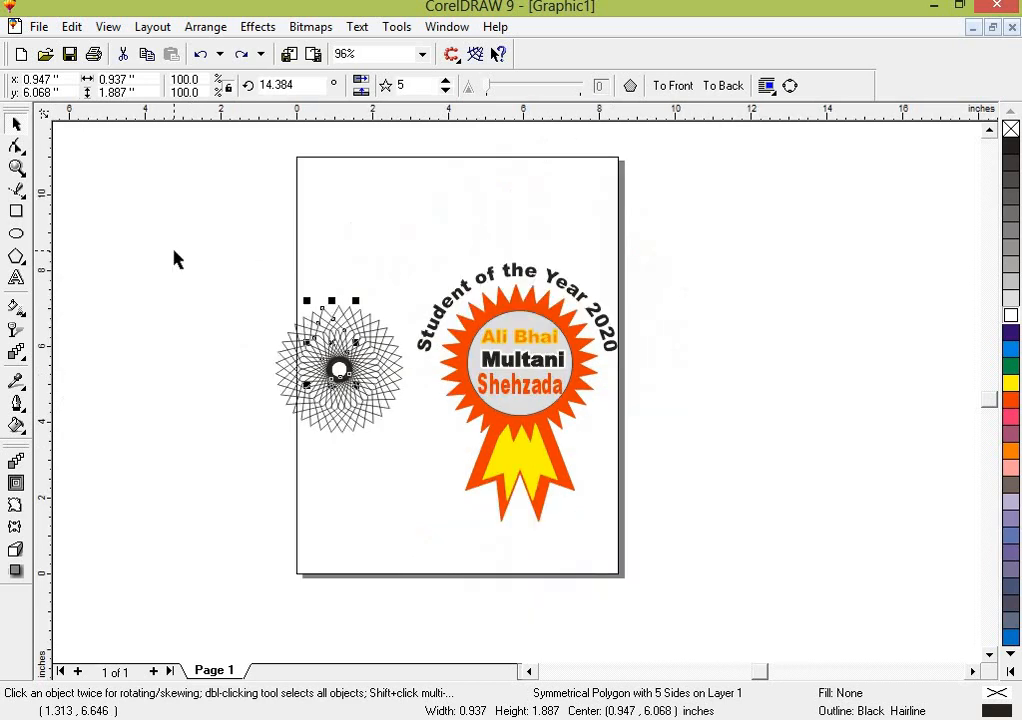
pyautogui.click(250, 392)
pyautogui.press('F2')
pyautogui.click(348, 372)
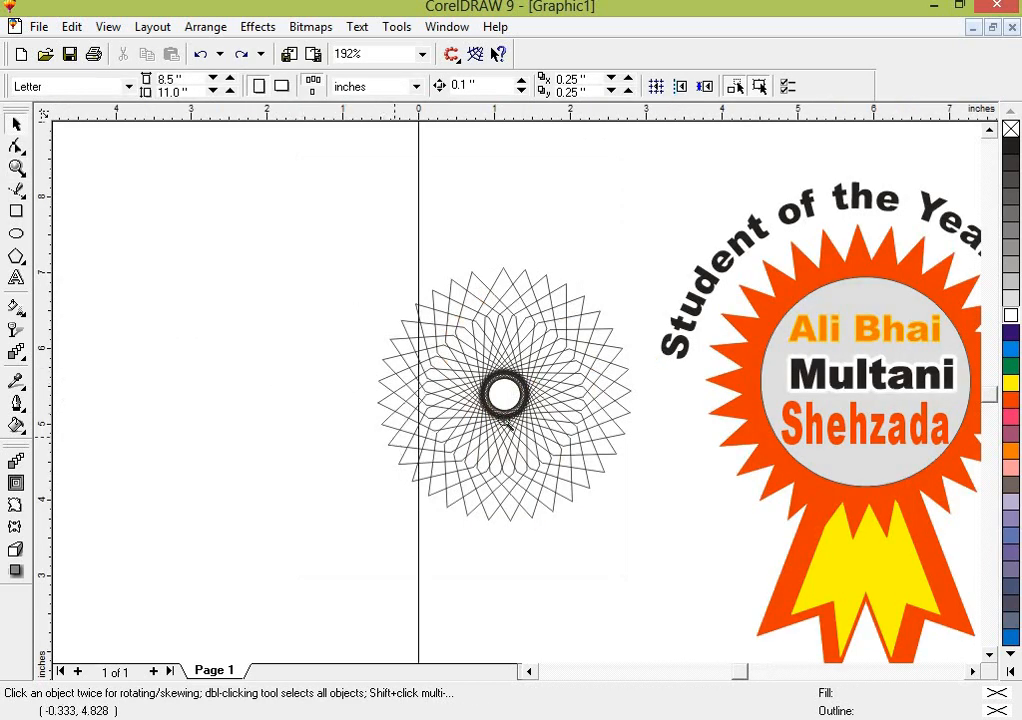
pyautogui.click(508, 421)
pyautogui.press('F3')
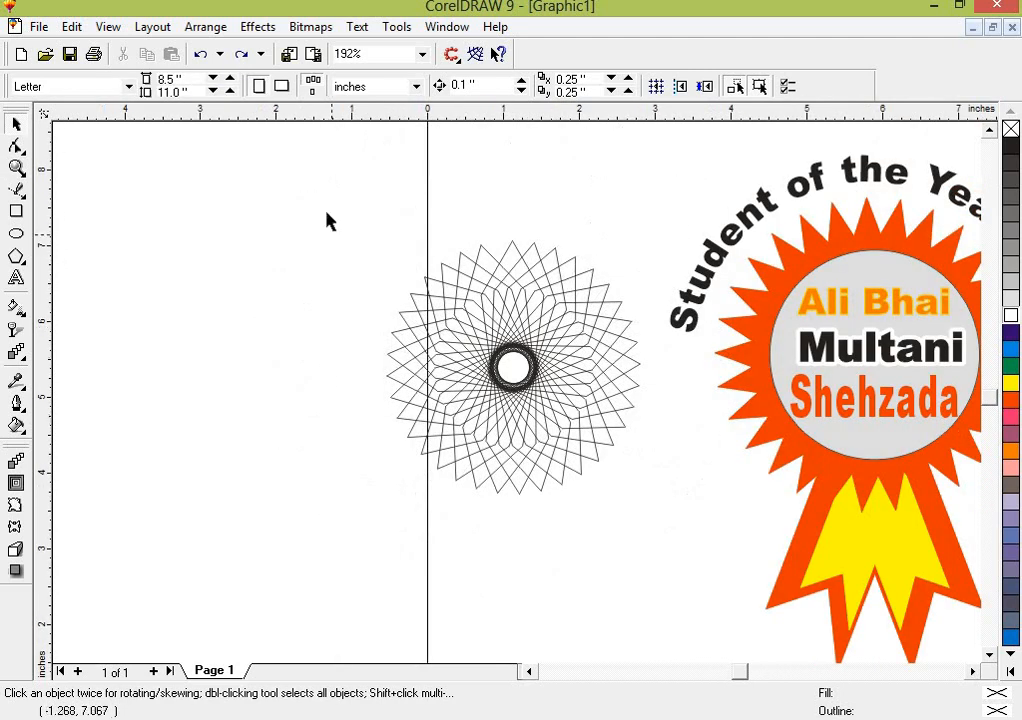
pyautogui.moveTo(326, 212); pyautogui.dragTo(674, 538)
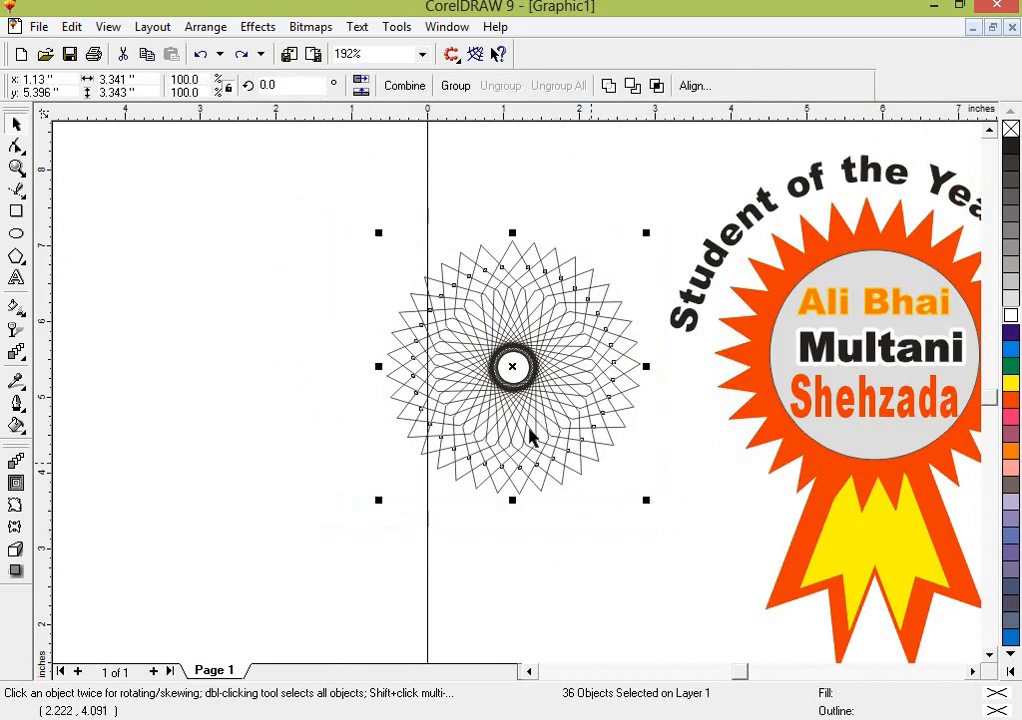
pyautogui.moveTo(513, 367); pyautogui.dragTo(230, 346)
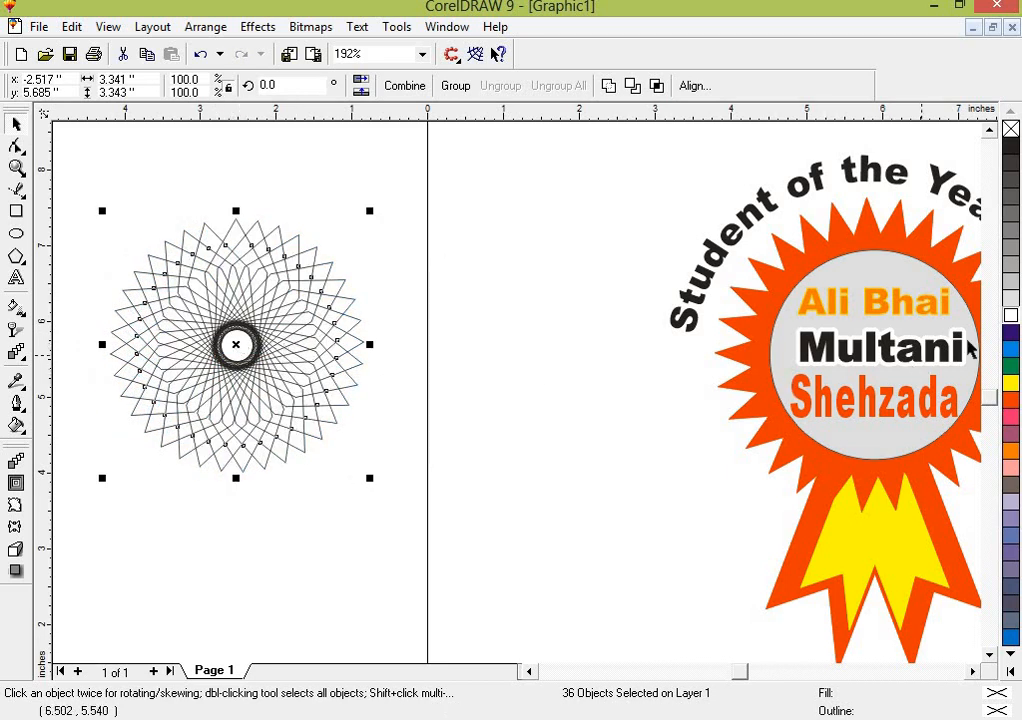
# Step: Try yellow fill and outline, green and light blue fills, and finally dark blue fill and outline on the ring
pyautogui.click(1010, 384)
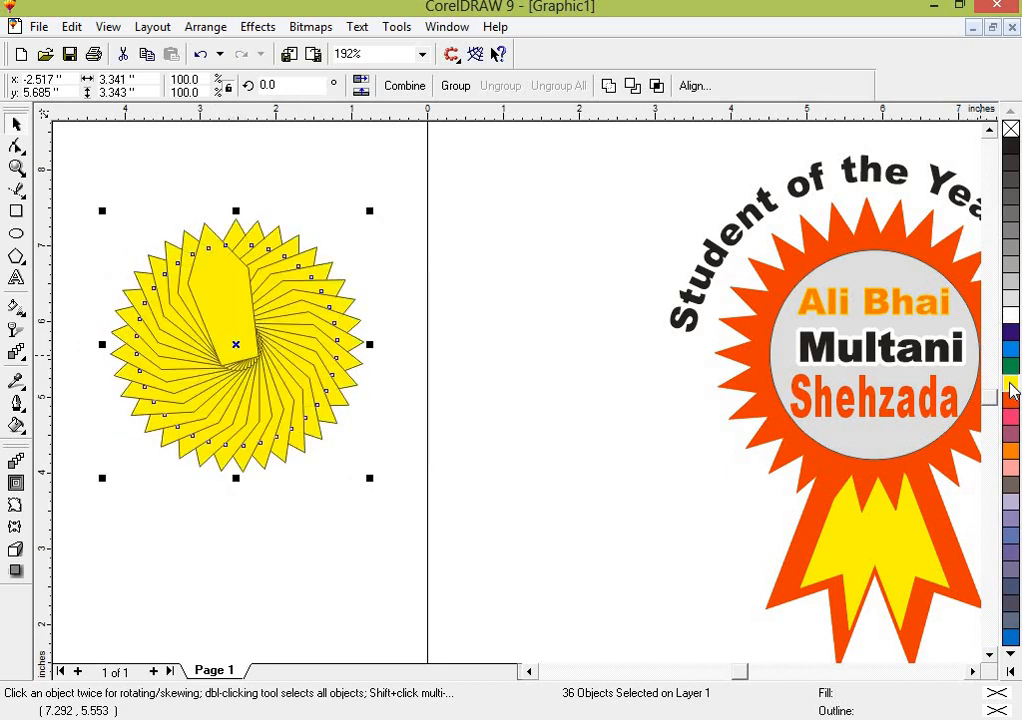
pyautogui.rightClick(1011, 389)
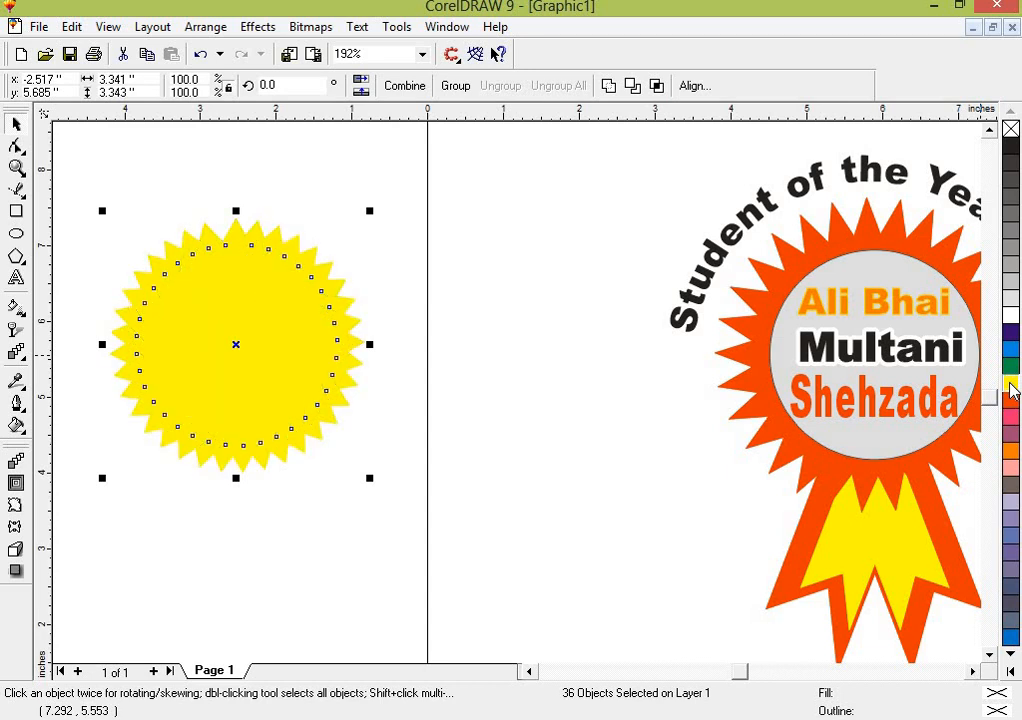
pyautogui.click(1010, 369)
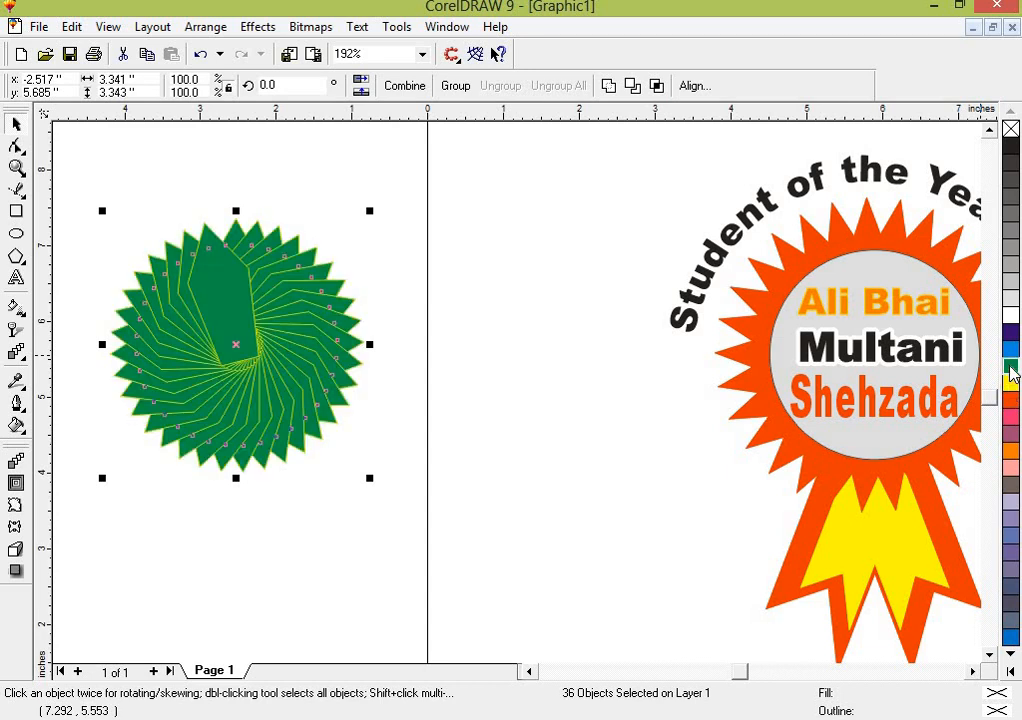
pyautogui.click(1011, 356)
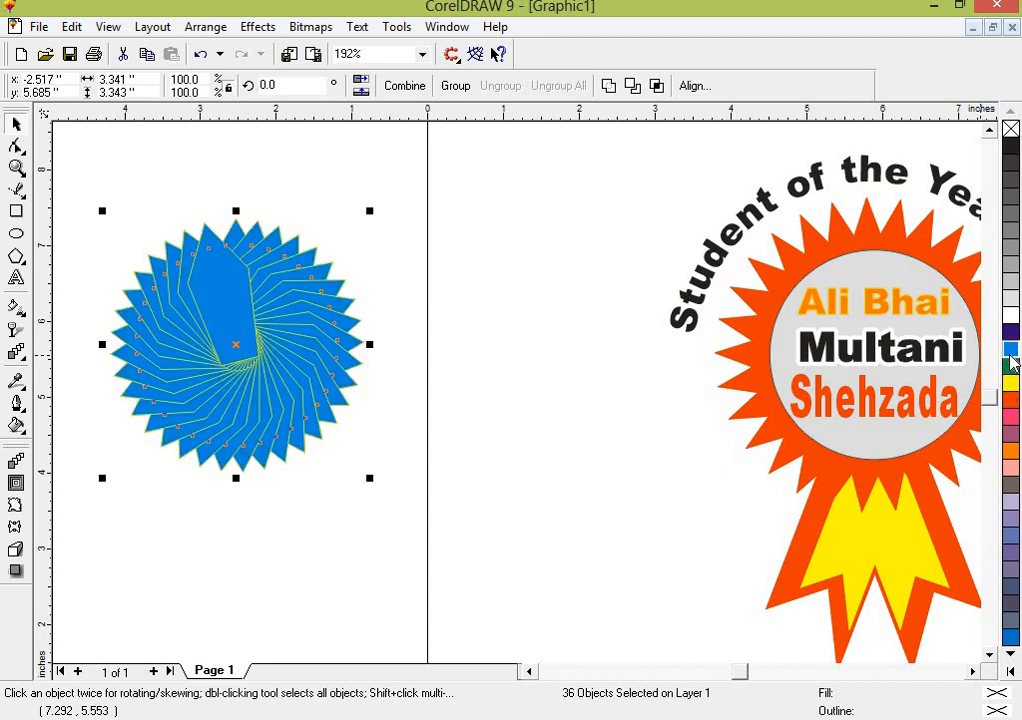
pyautogui.click(1011, 337)
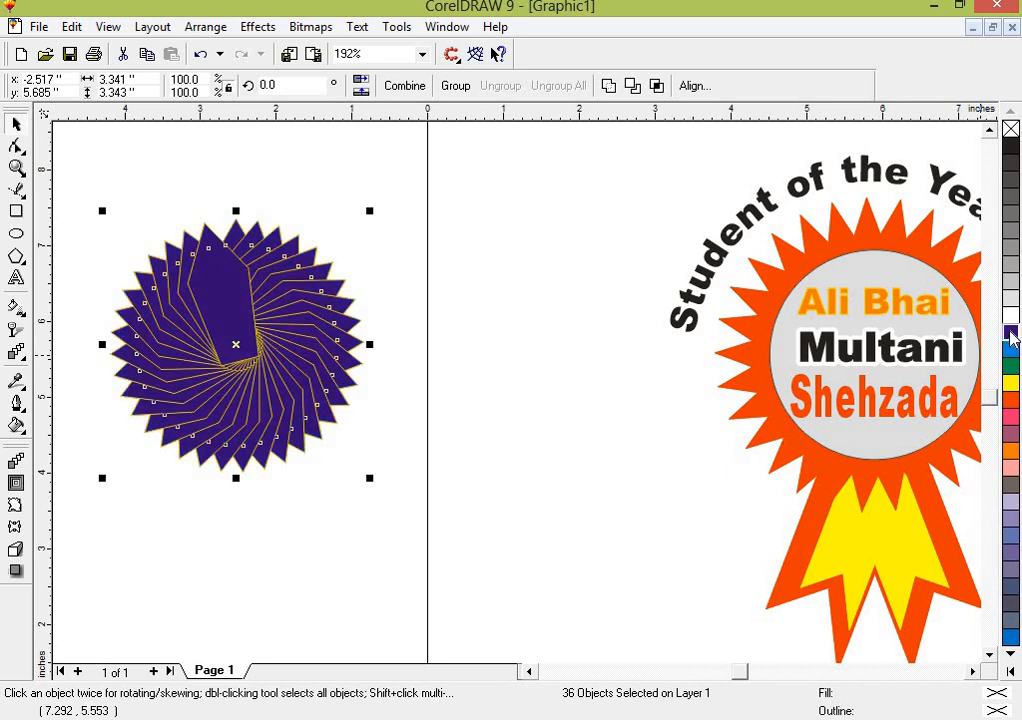
pyautogui.rightClick(1011, 337)
pyautogui.click(358, 410)
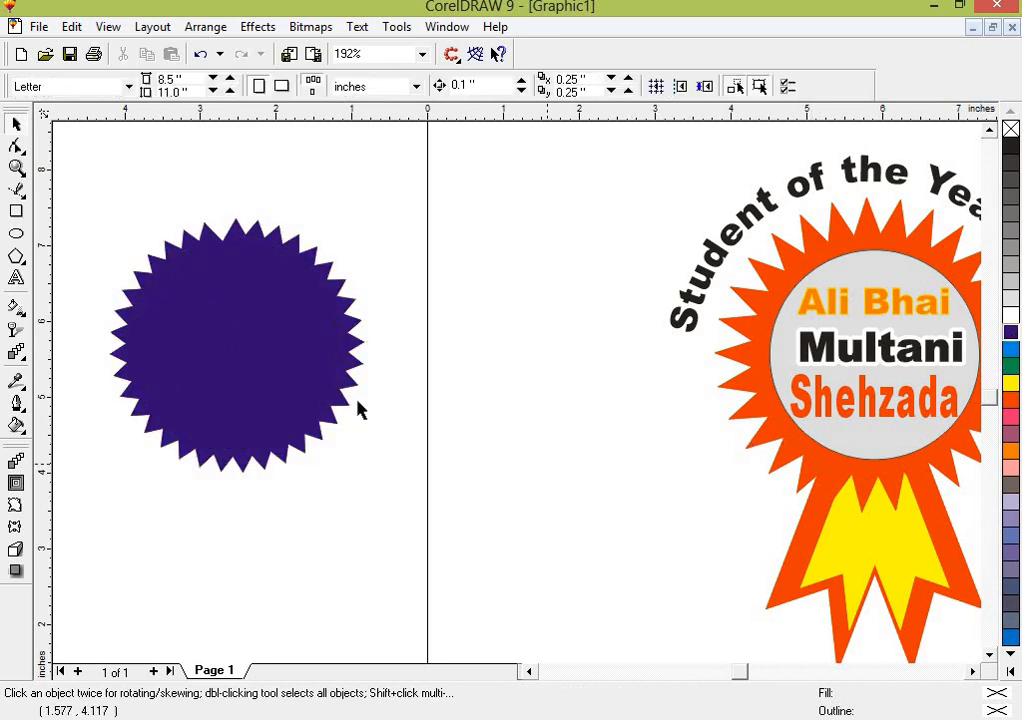
# Step: Select all polygons of the ring and combine them into a single curve
pyautogui.click(322, 392)
pyautogui.click(406, 395)
pyautogui.moveTo(70, 194); pyautogui.dragTo(425, 535)
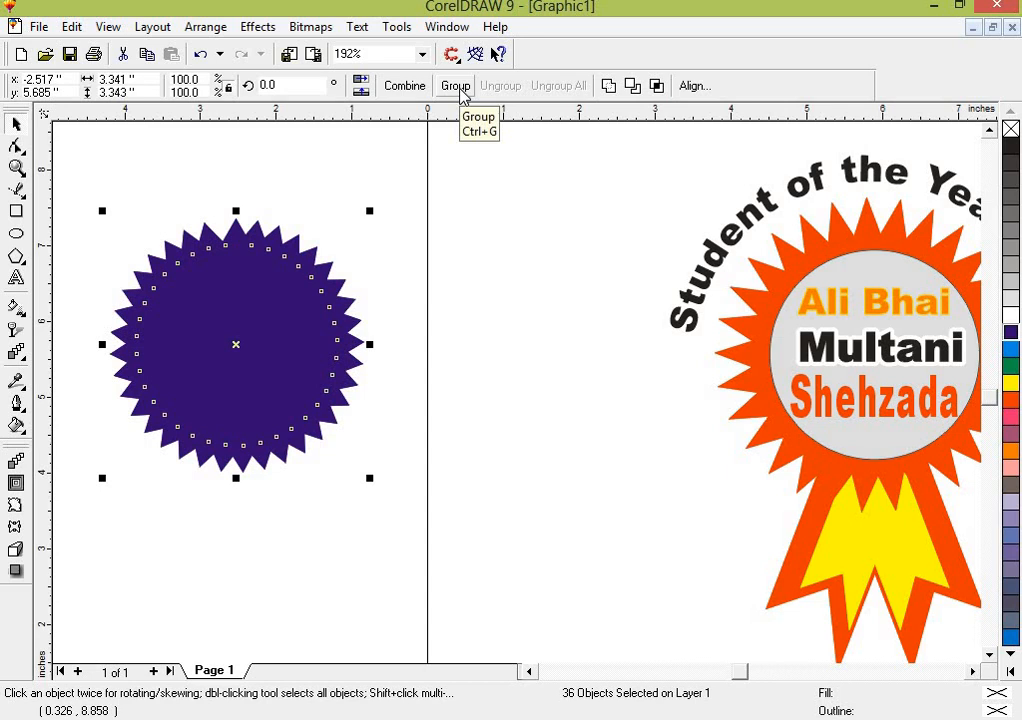
pyautogui.click(406, 88)
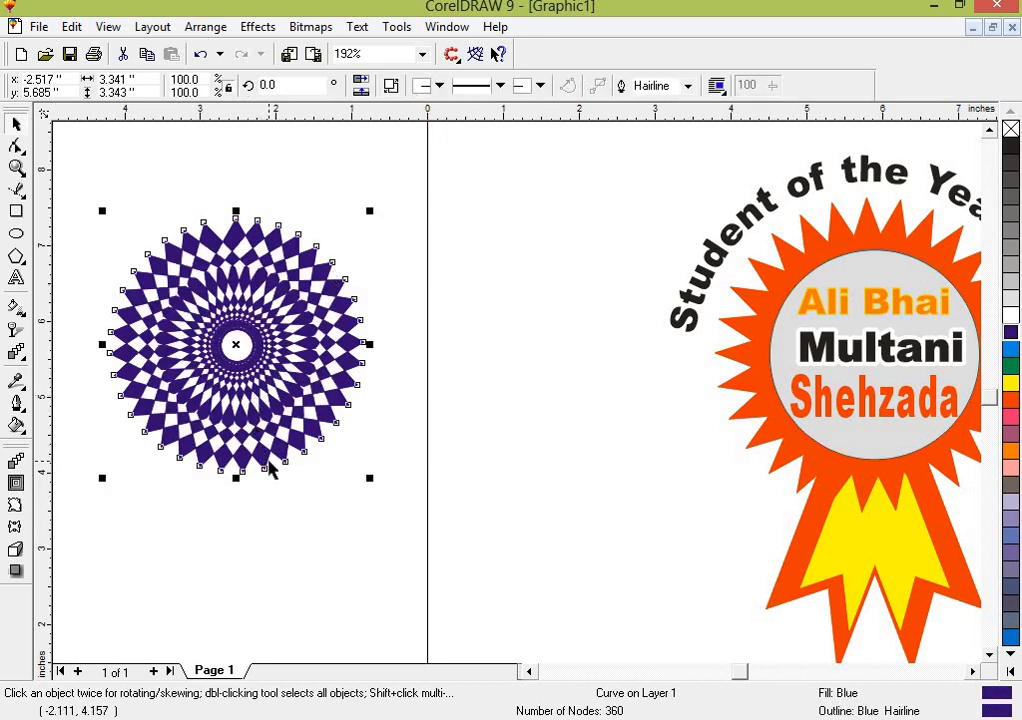
# Step: Give the combined rosette a green outline and try yellow, red and dark blue fills, settling on orange
pyautogui.hotkey('shift', 'F2')
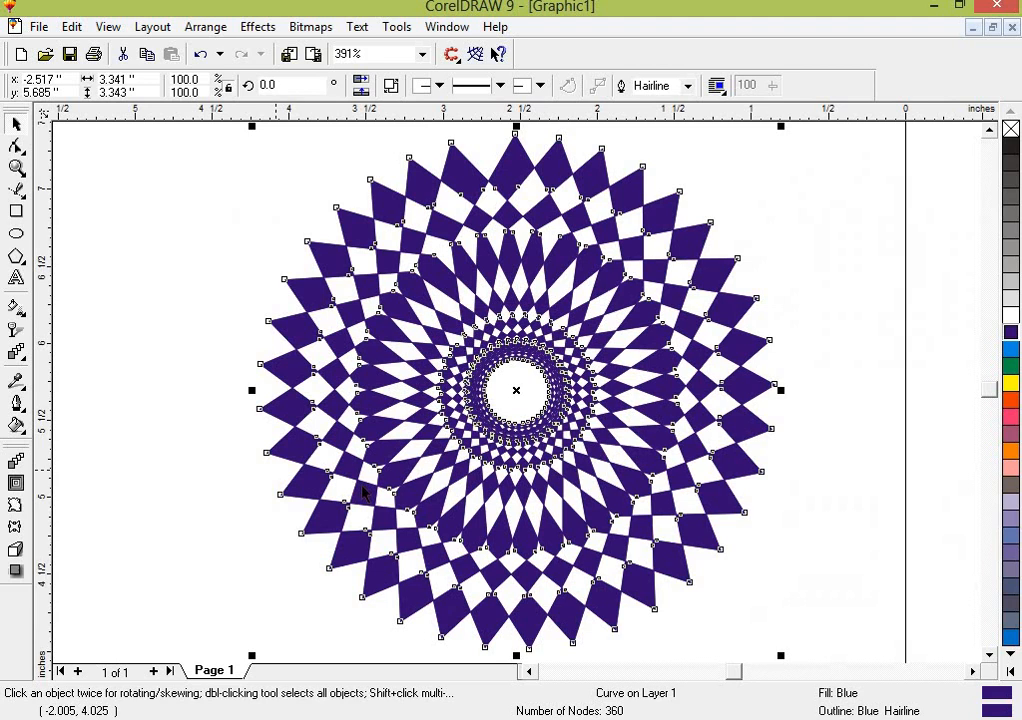
pyautogui.click(794, 514)
pyautogui.click(658, 456)
pyautogui.click(1011, 384)
pyautogui.rightClick(1010, 366)
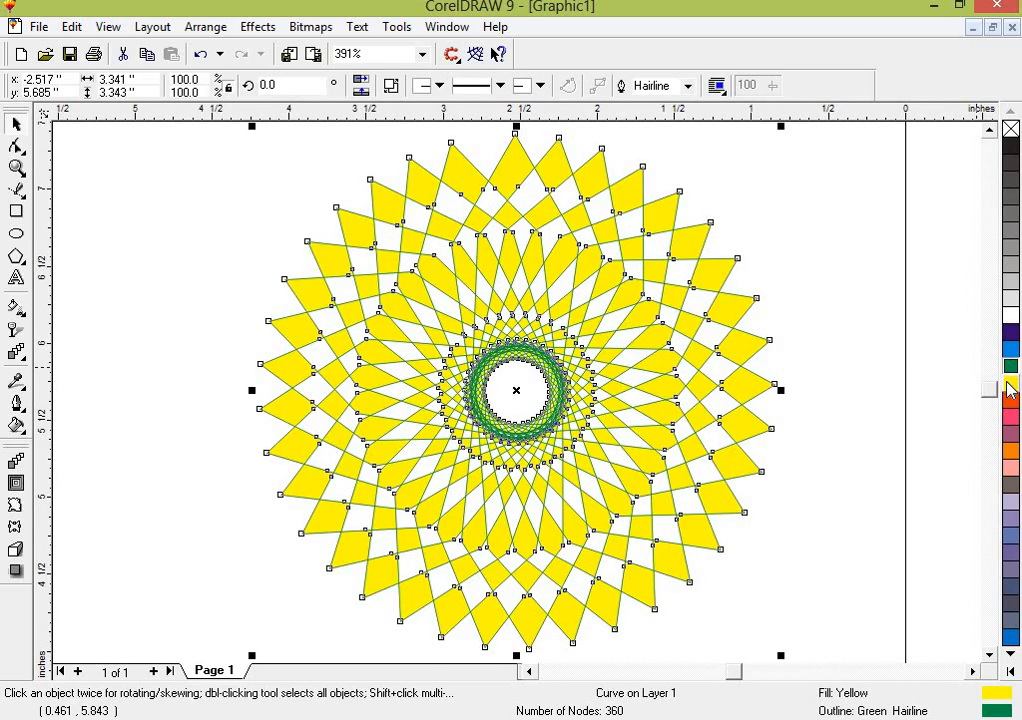
pyautogui.click(1010, 400)
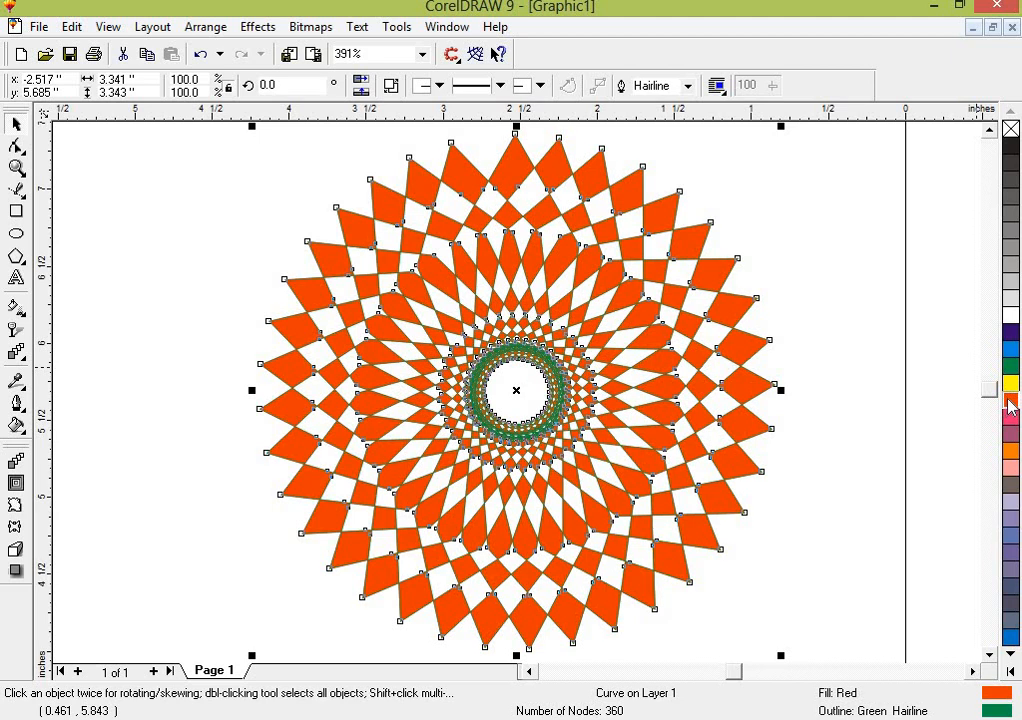
pyautogui.click(1010, 332)
pyautogui.click(1008, 452)
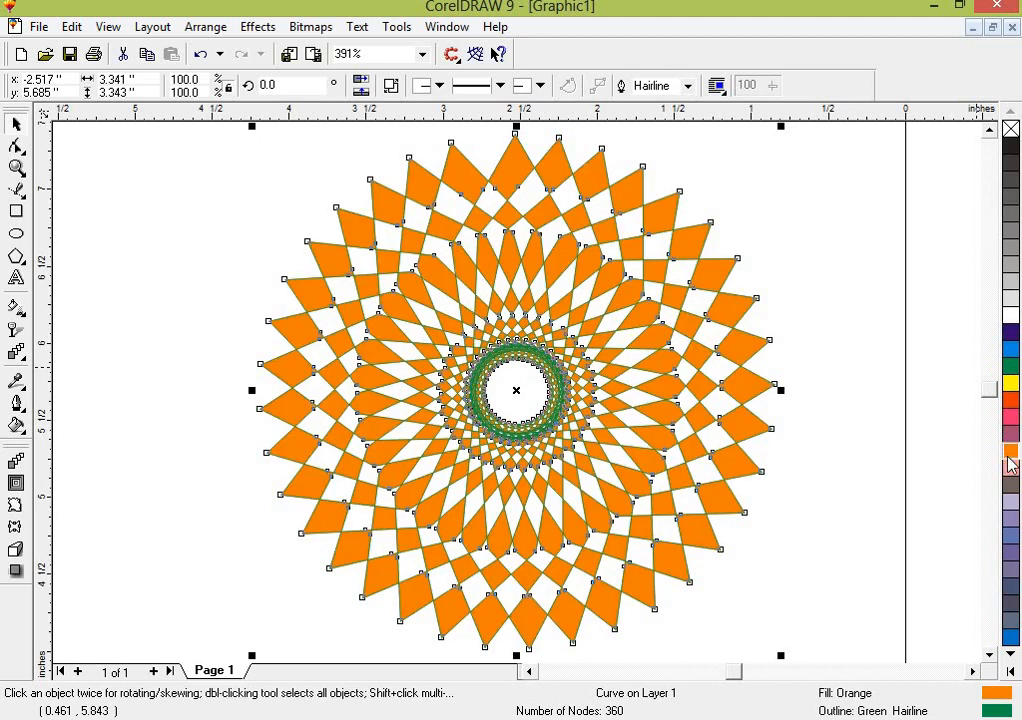
# Step: Try orange, pink and red outlines on the combined rosette and view it beside the finished badge
pyautogui.rightClick(1010, 452)
pyautogui.rightClick(1011, 416)
pyautogui.rightClick(1010, 400)
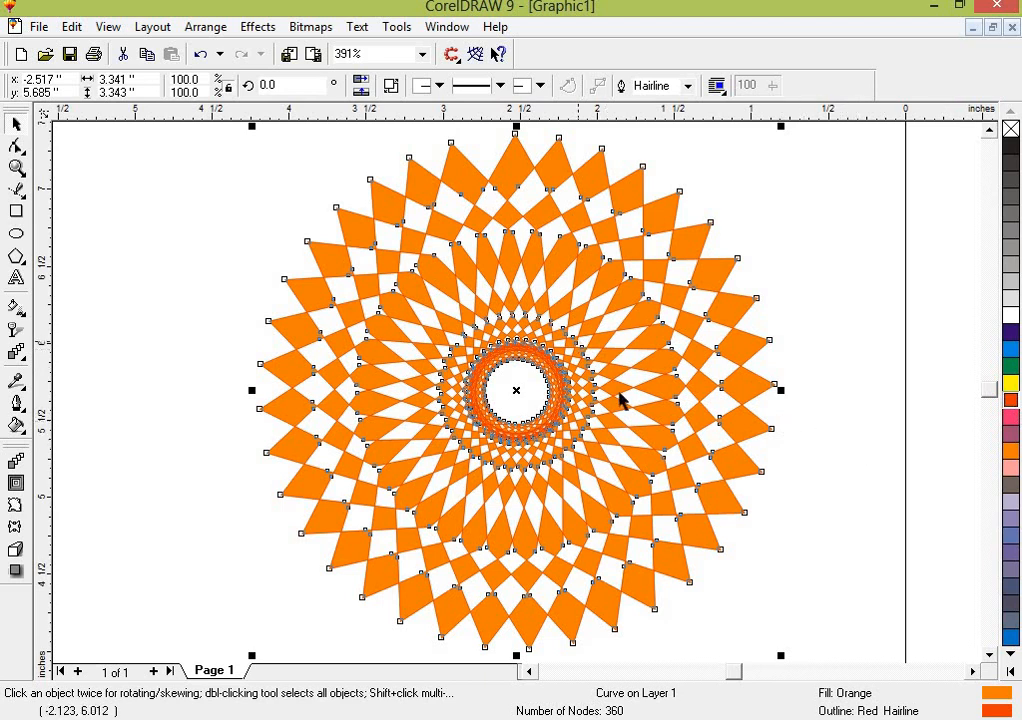
pyautogui.press('F4')
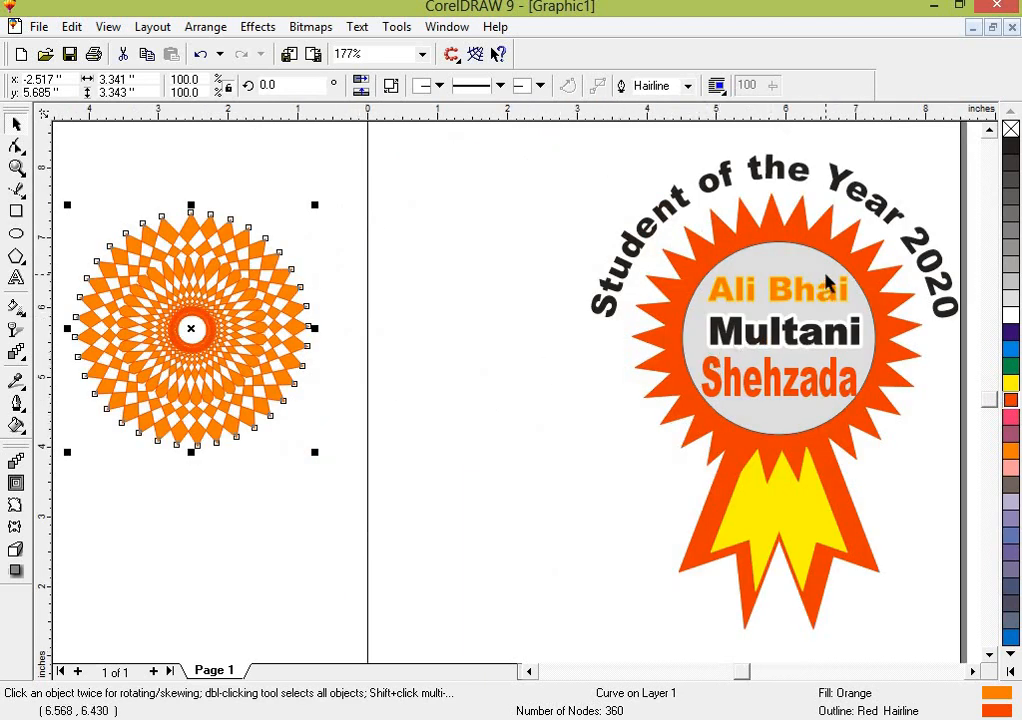
pyautogui.click(413, 438)
pyautogui.click(218, 343)
# Step: Undo the outline and fill changes and the combining, back to the ring of separate dark blue polygons
pyautogui.hotkey('ctrl', 'z')
pyautogui.hotkey('ctrl', 'z')
pyautogui.hotkey('ctrl', 'z')
pyautogui.hotkey('ctrl', 'z')
pyautogui.hotkey('ctrl', 'z')
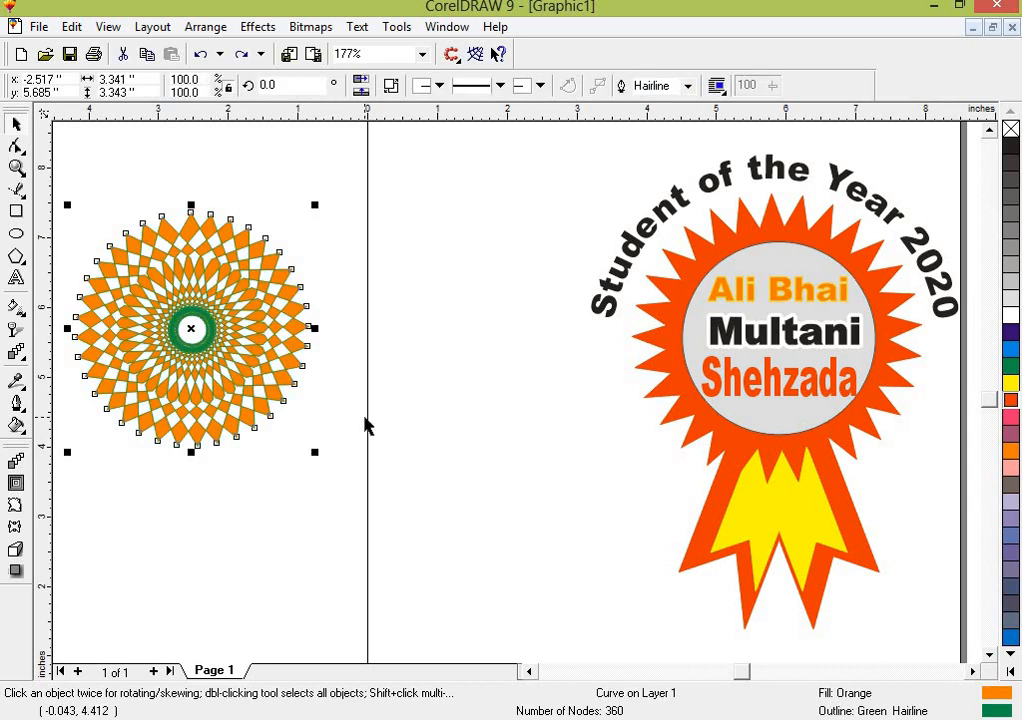
pyautogui.hotkey('ctrl', 'z')
pyautogui.hotkey('ctrl', 'z')
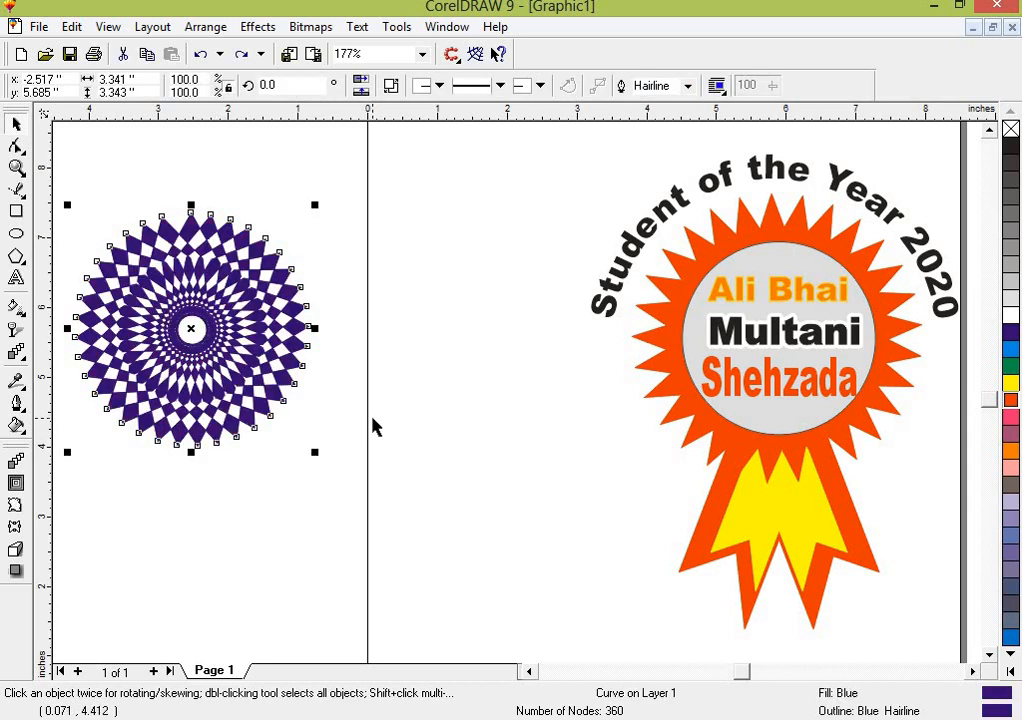
pyautogui.click(372, 423)
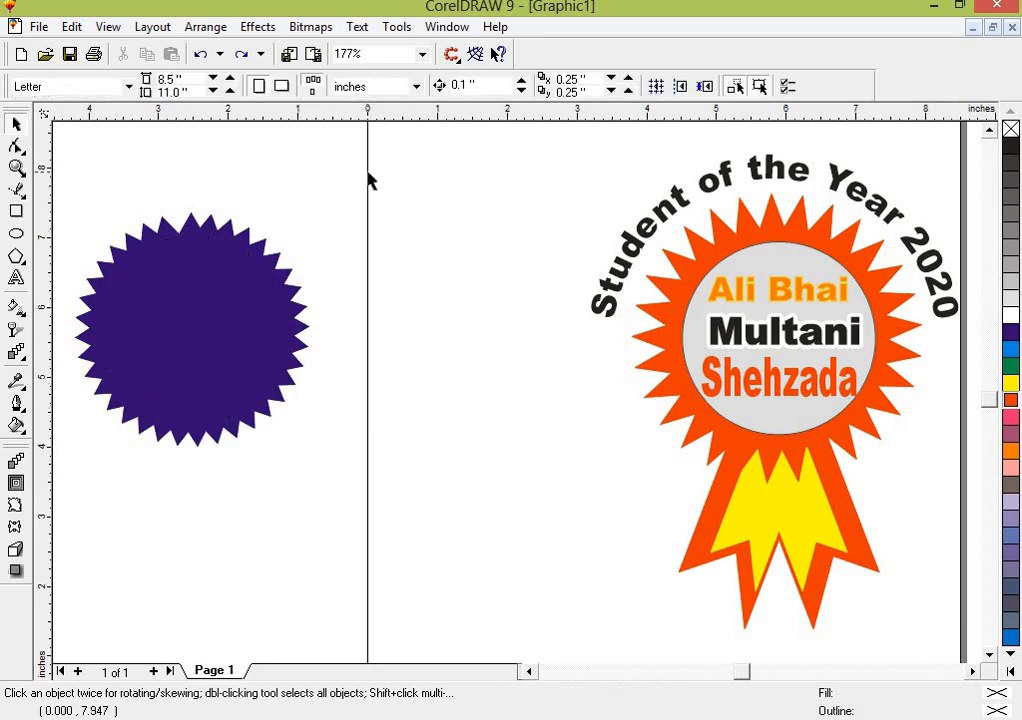
# Step: Select all polygons of the dark blue ring and group them
pyautogui.moveTo(367, 176); pyautogui.dragTo(172, 562)
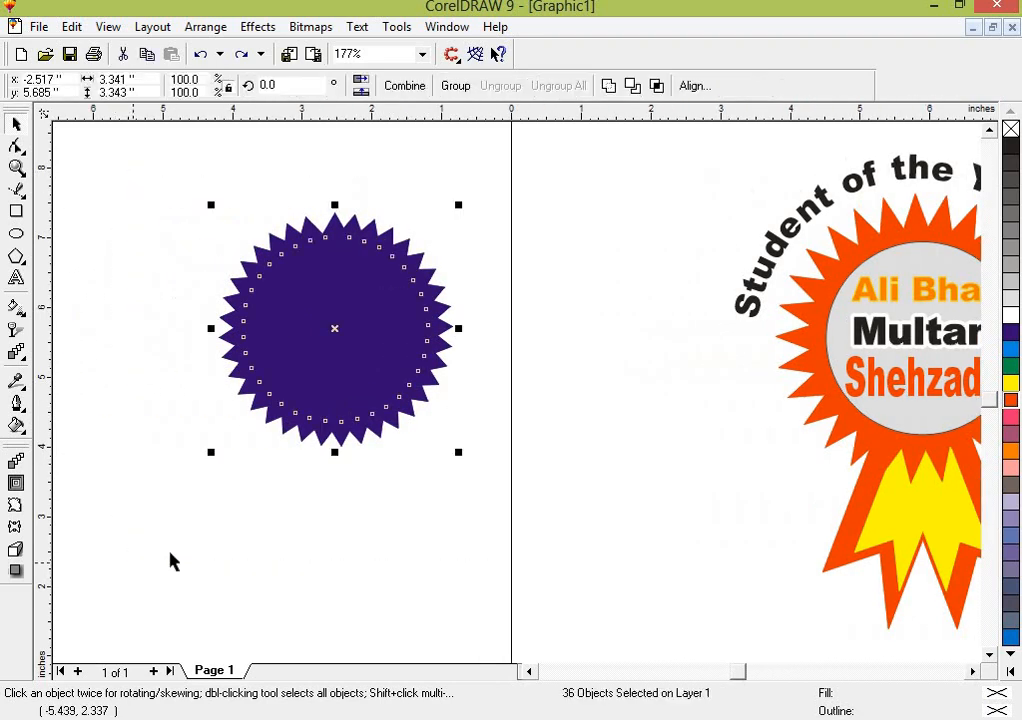
pyautogui.click(455, 87)
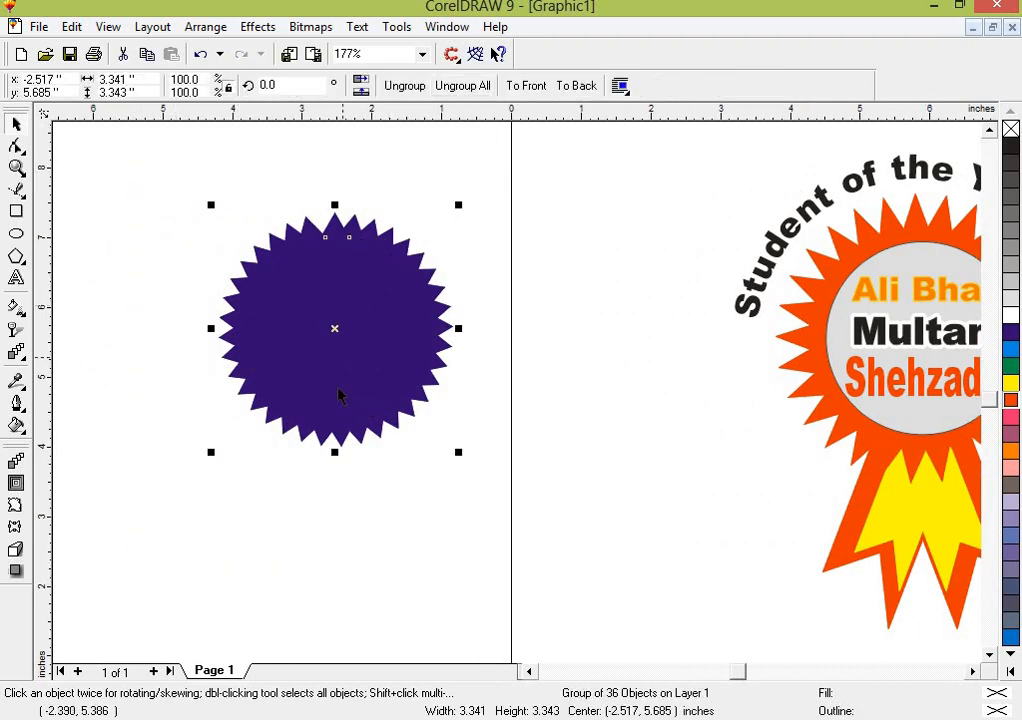
pyautogui.click(333, 494)
# Step: Move the grouped starburst slightly down and enlarge it proportionally
pyautogui.moveTo(340, 383); pyautogui.dragTo(343, 420)
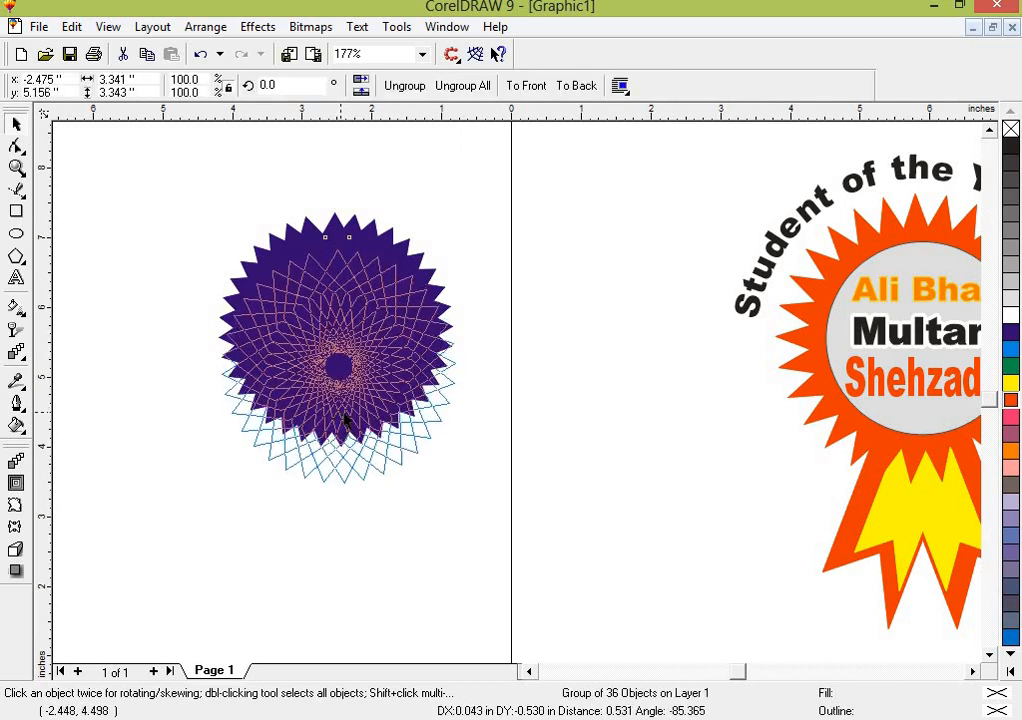
pyautogui.moveTo(465, 493); pyautogui.dragTo(489, 518)
pyautogui.click(494, 514)
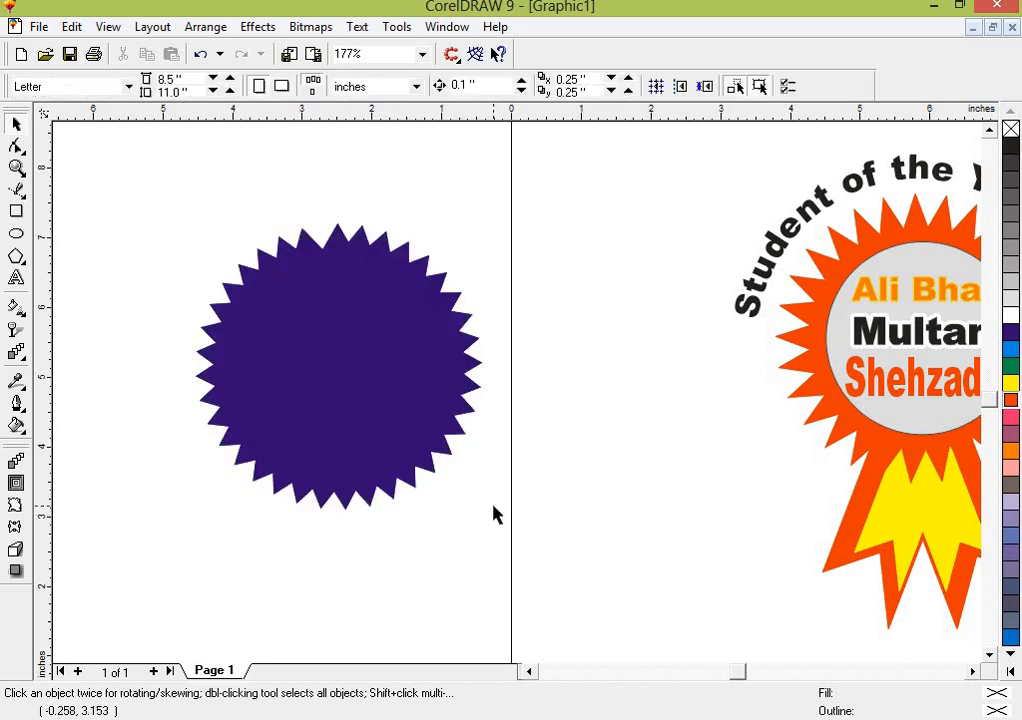
# Step: Draw a circle centred on the starburst and size it to about 3.12 inches across
pyautogui.click(17, 234)
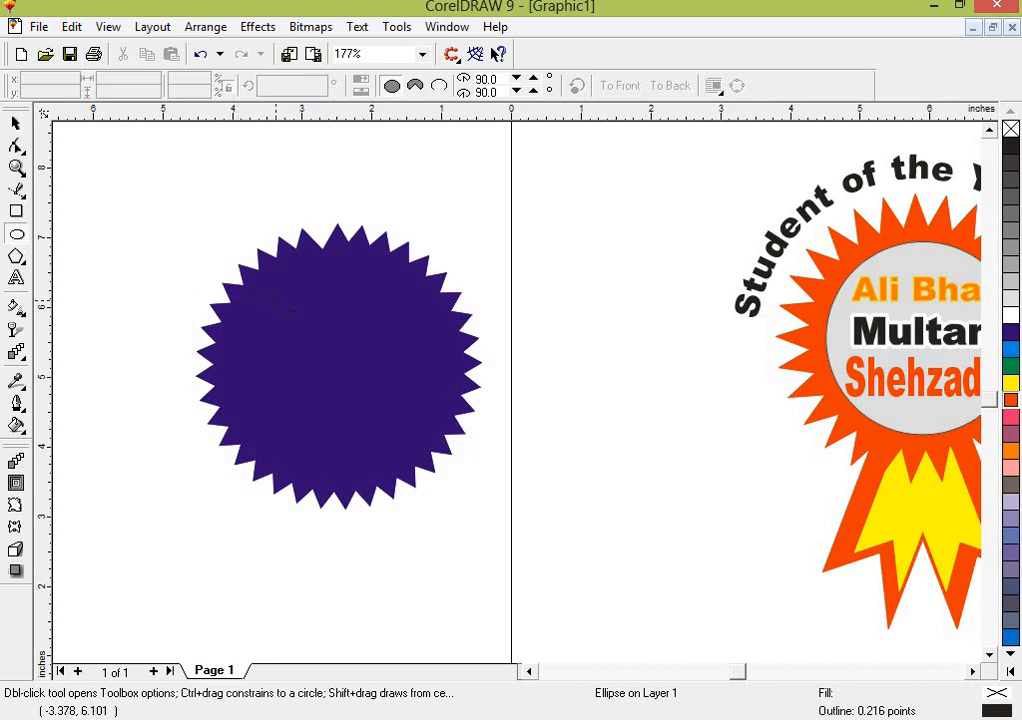
pyautogui.moveTo(276, 296); pyautogui.dragTo(389, 472)
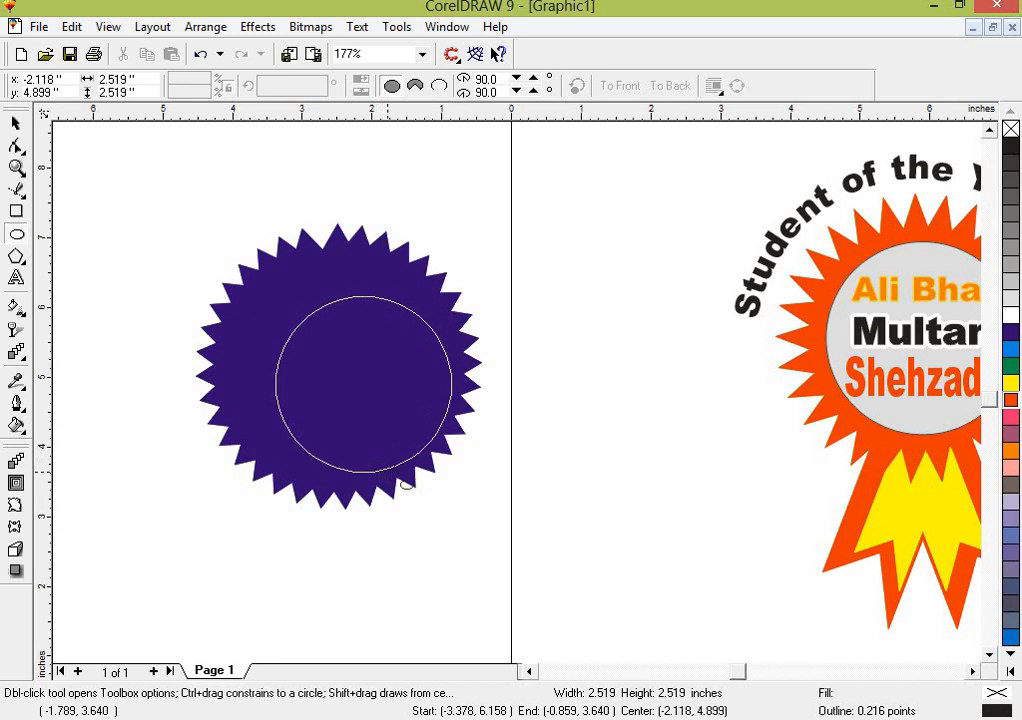
pyautogui.moveTo(451, 471); pyautogui.dragTo(451, 471)
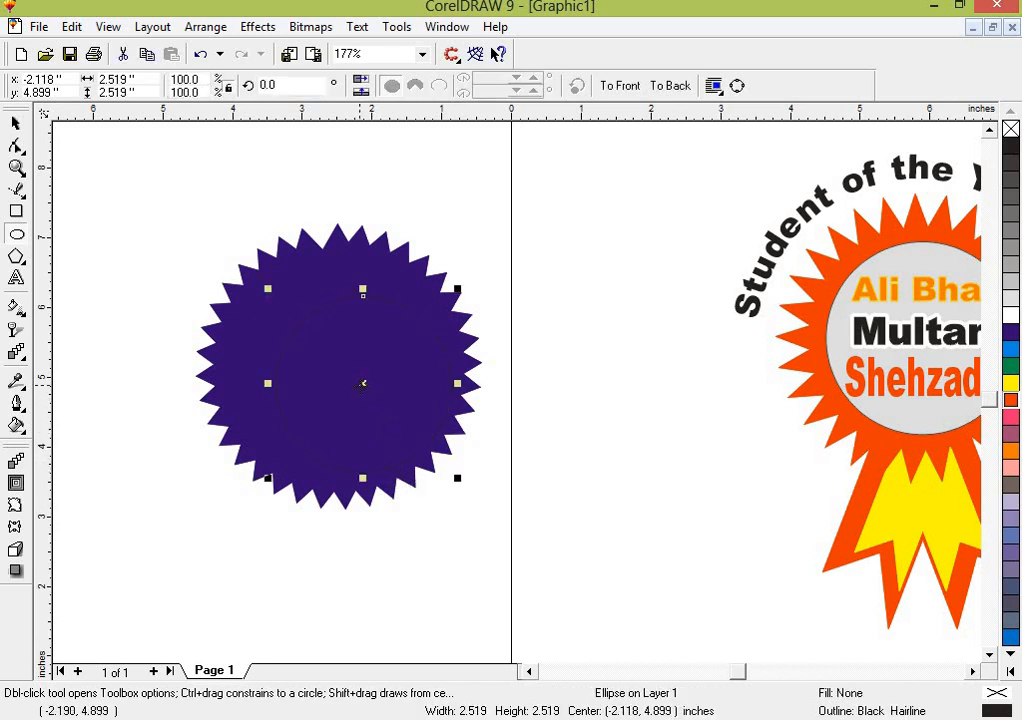
pyautogui.moveTo(362, 383); pyautogui.dragTo(339, 371)
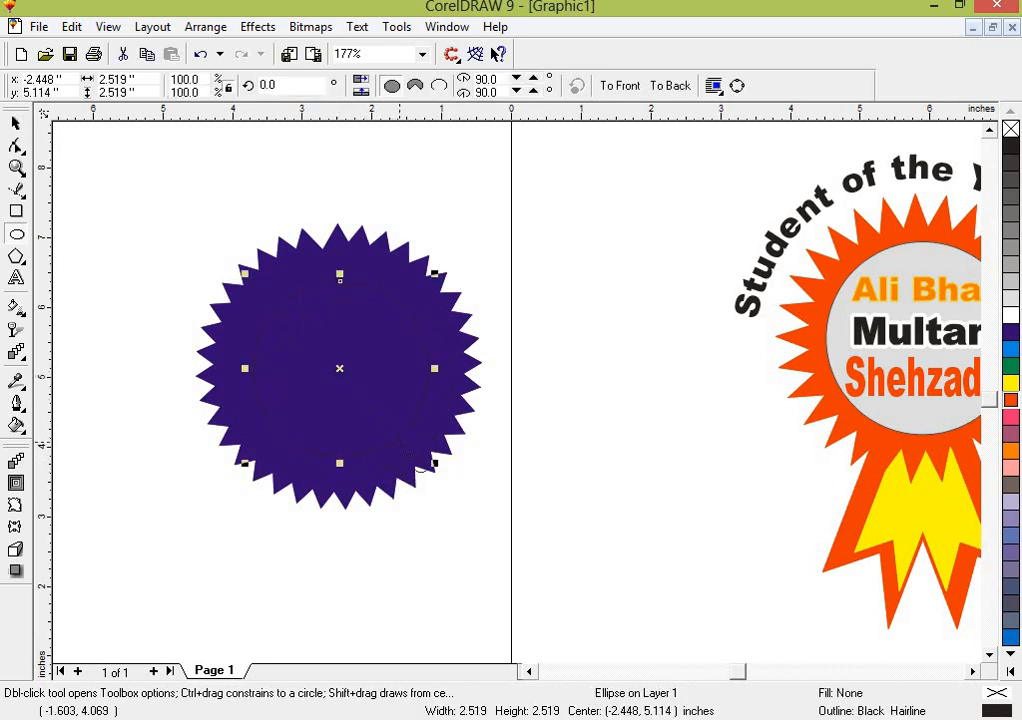
pyautogui.moveTo(434, 464); pyautogui.dragTo(454, 505)
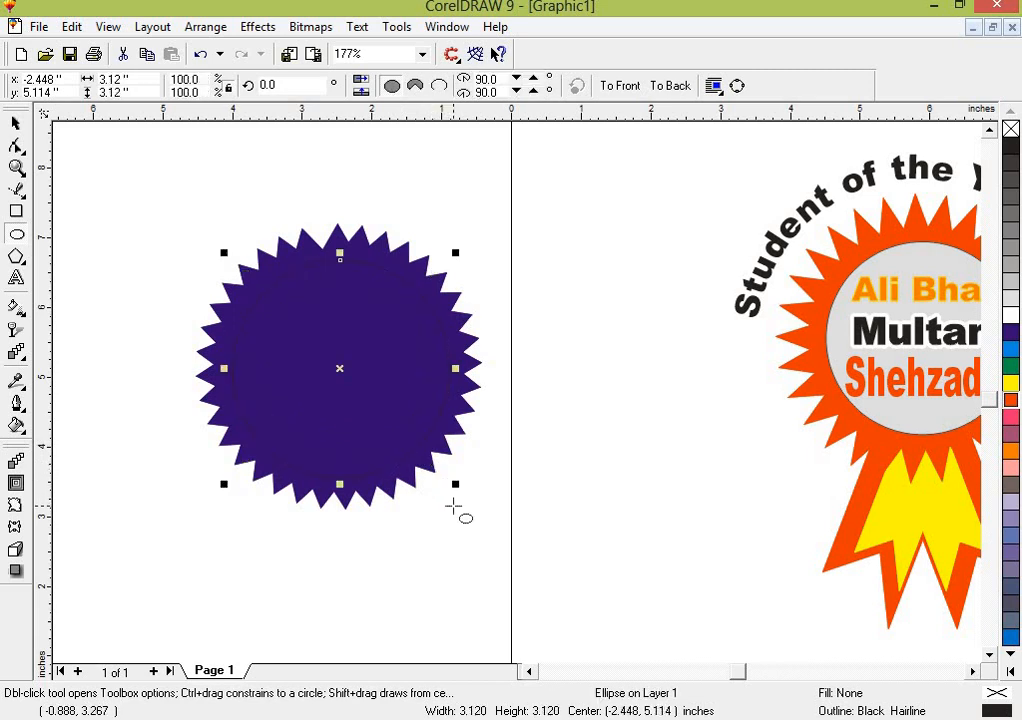
# Step: Fill the circle on the starburst with white
pyautogui.click(16, 123)
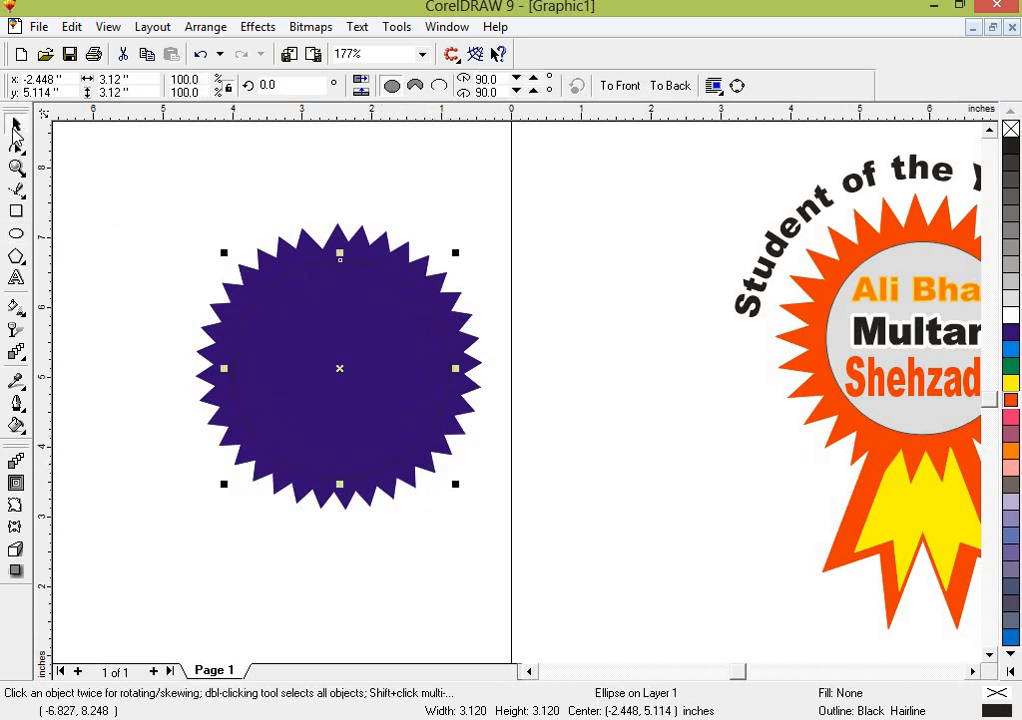
pyautogui.click(1010, 315)
pyautogui.click(579, 480)
pyautogui.click(323, 378)
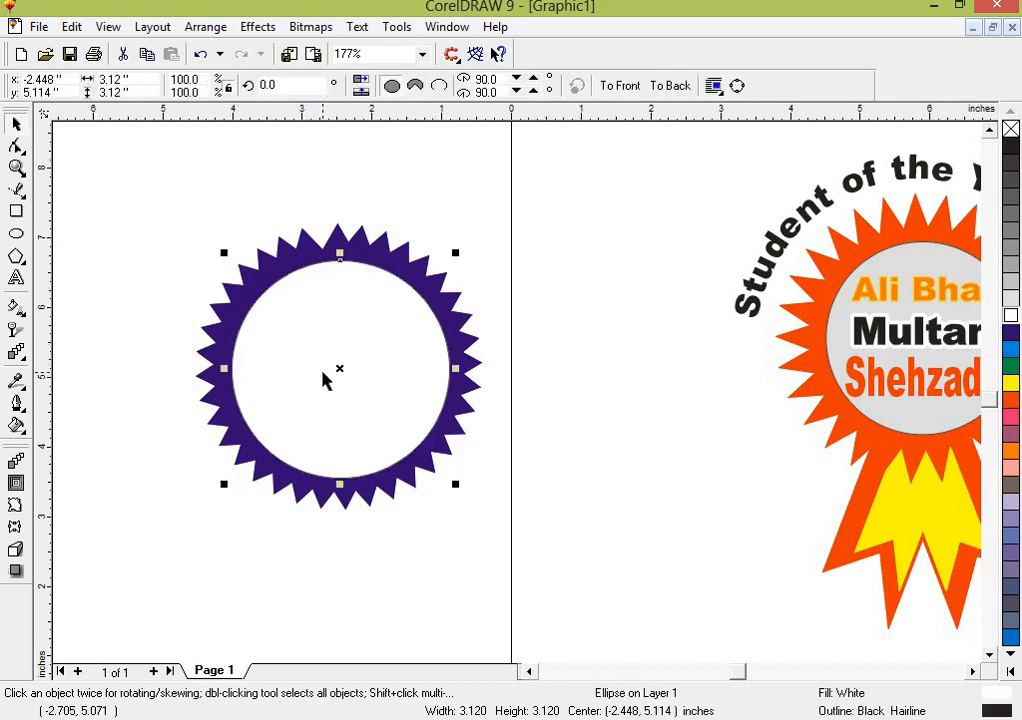
# Step: Enlarge the white circle slightly towards its upper left so it sits centred inside the starburst
pyautogui.press('Up')
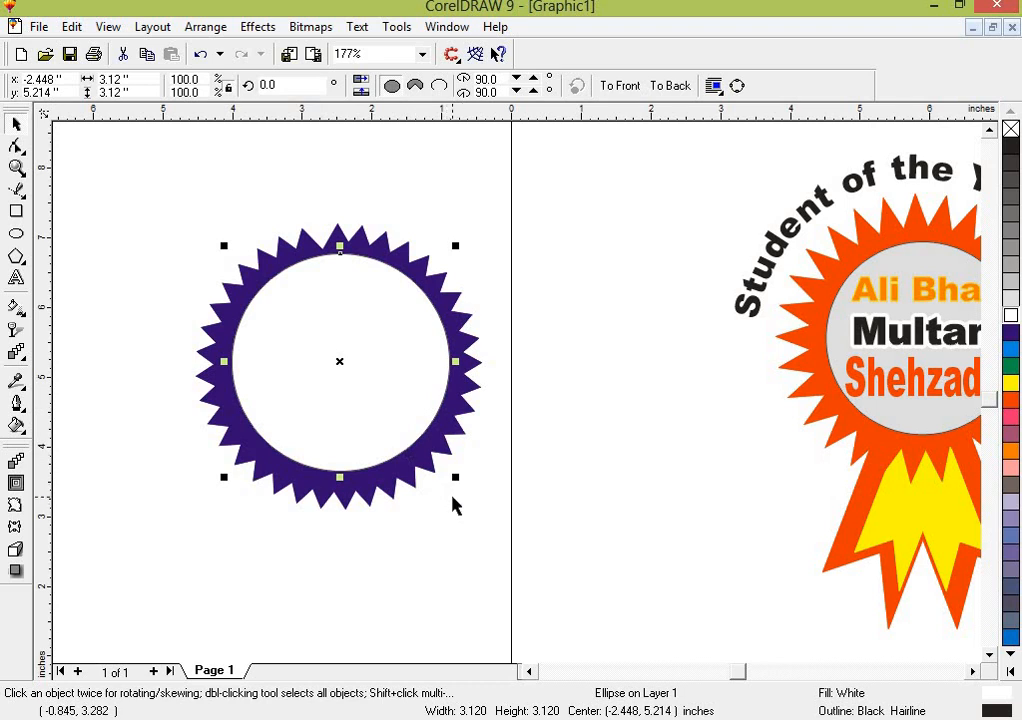
pyautogui.press('Down')
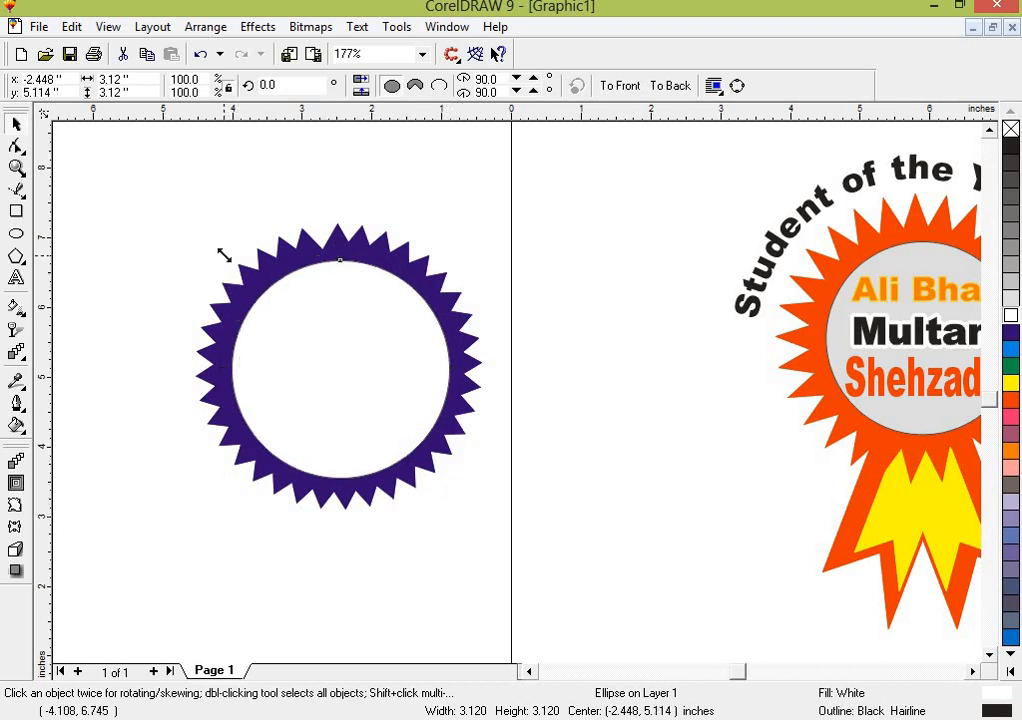
pyautogui.moveTo(221, 258); pyautogui.dragTo(220, 250)
pyautogui.click(137, 305)
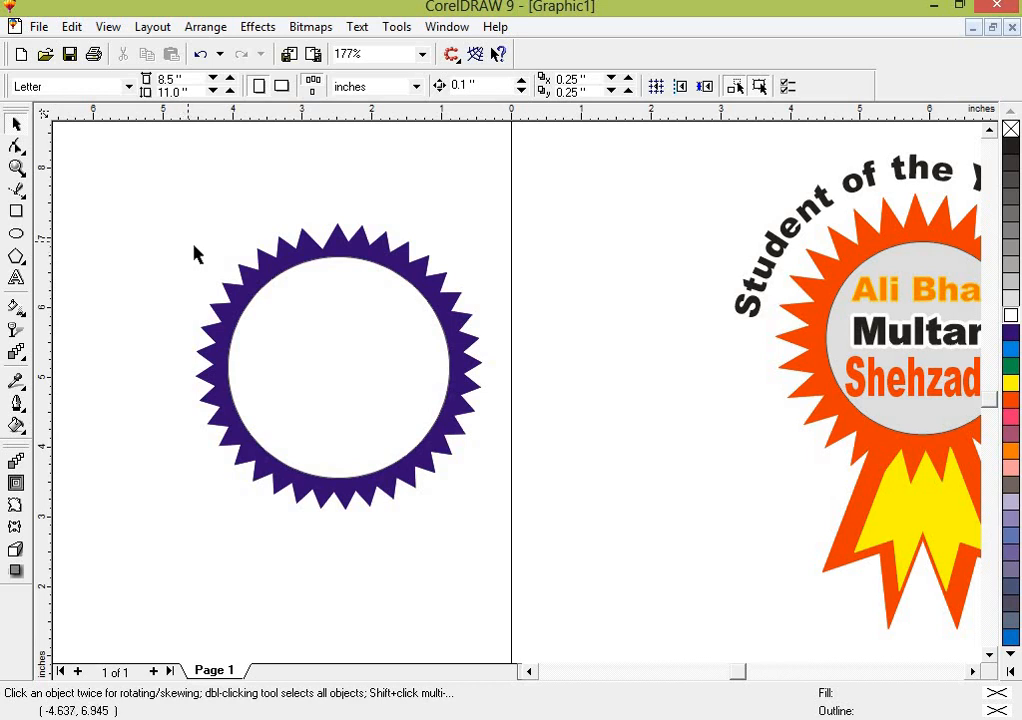
# Step: Add the artistic text "Student of the year 2020" above the starburst
pyautogui.press('F8')
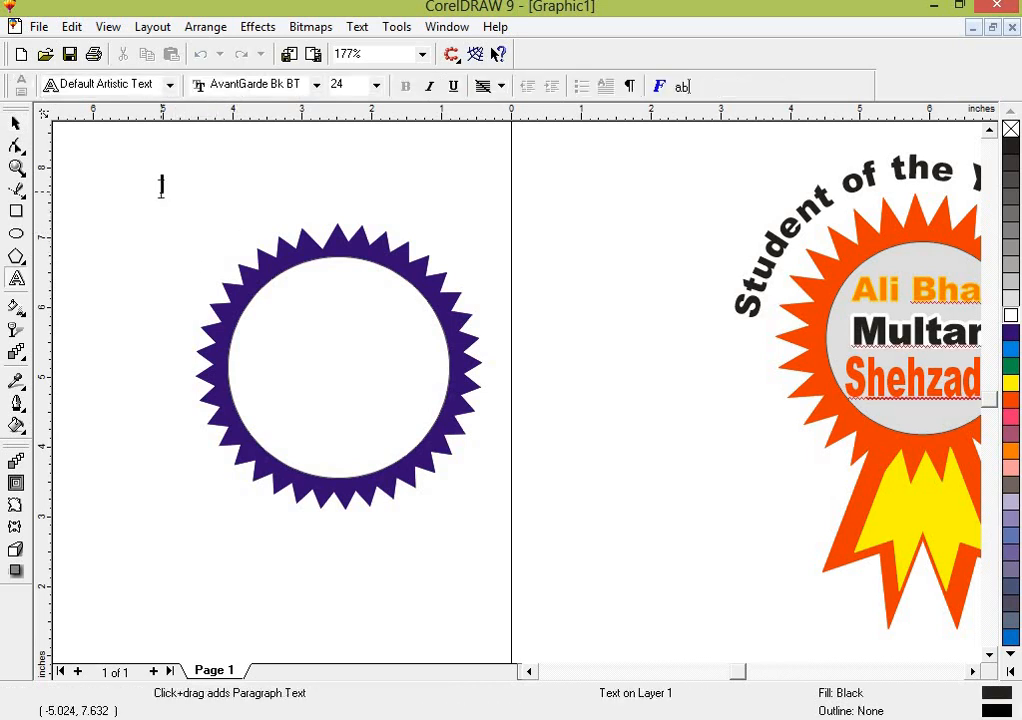
pyautogui.click(161, 185)
pyautogui.write('St')
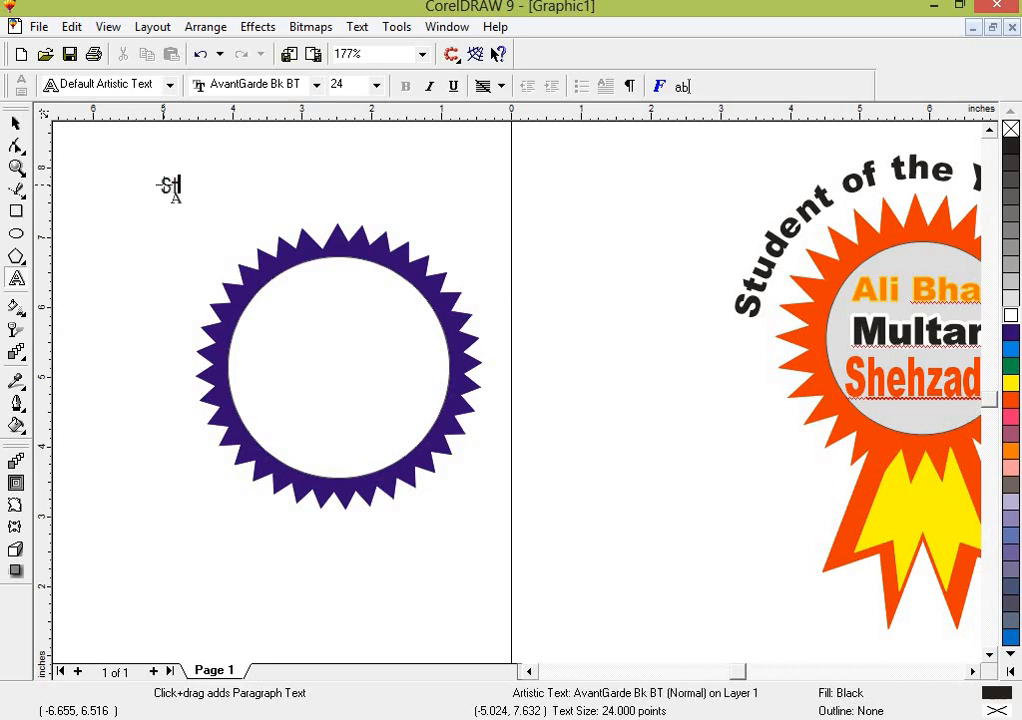
pyautogui.write('udent o')
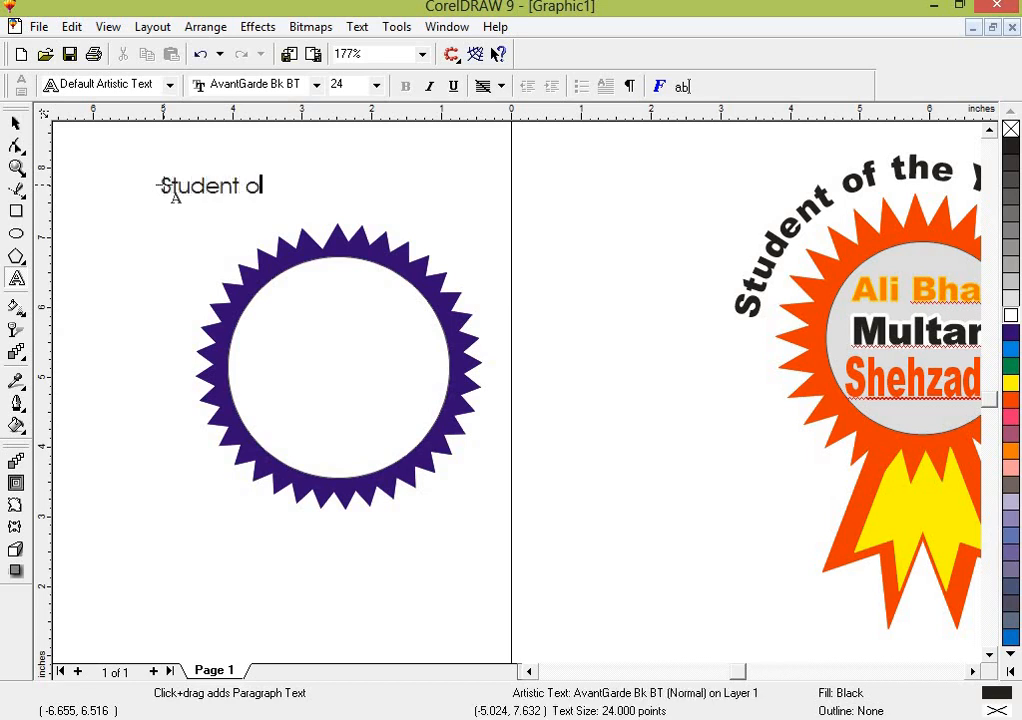
pyautogui.write('f the ye')
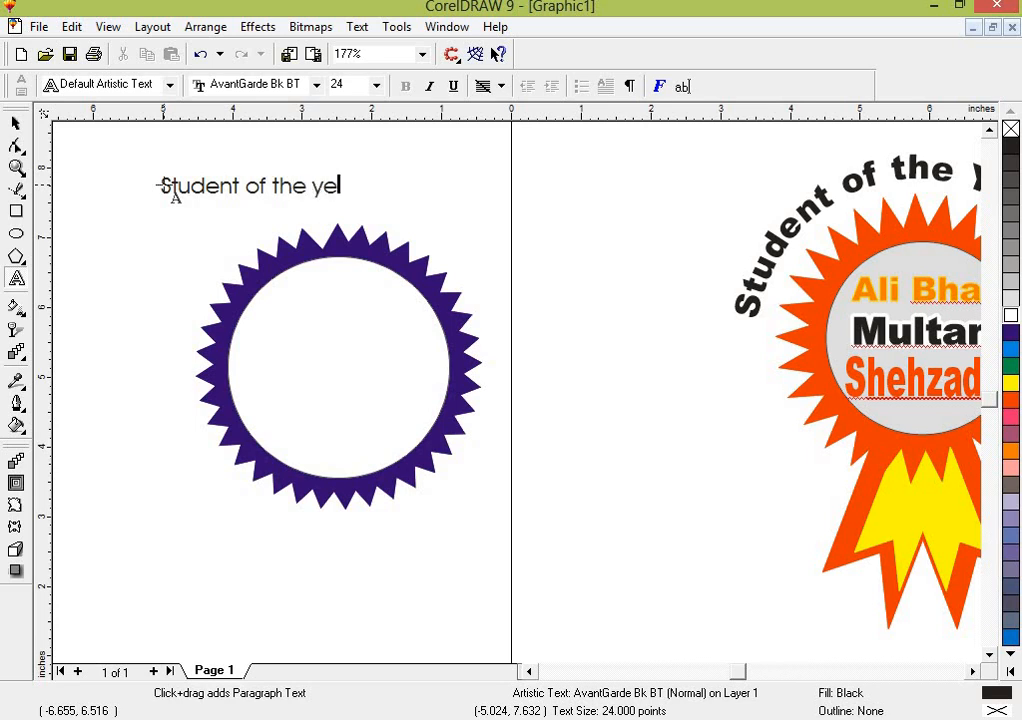
pyautogui.write('ar 2020')
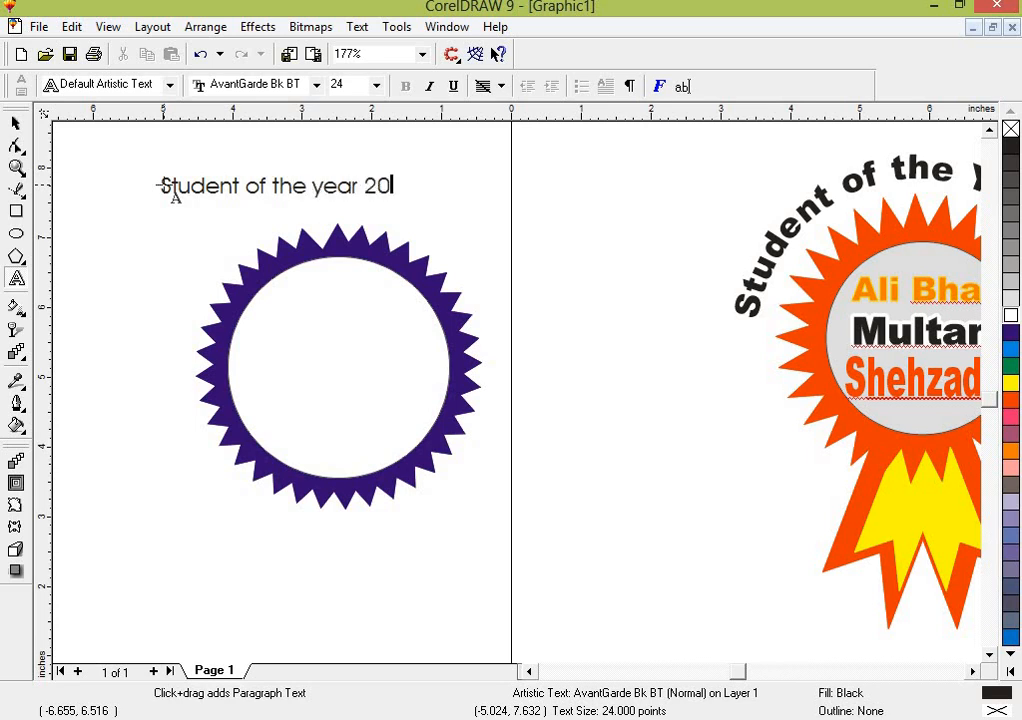
# Step: Set the font of the "Student of the year 2020" text to Arial Black
pyautogui.click(16, 124)
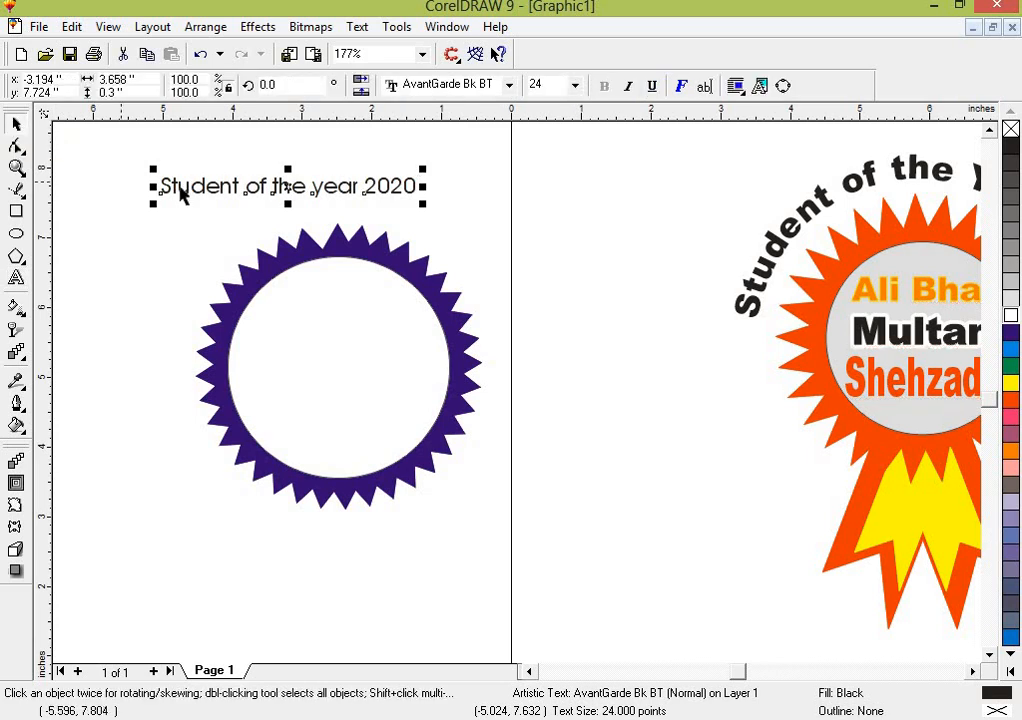
pyautogui.click(508, 86)
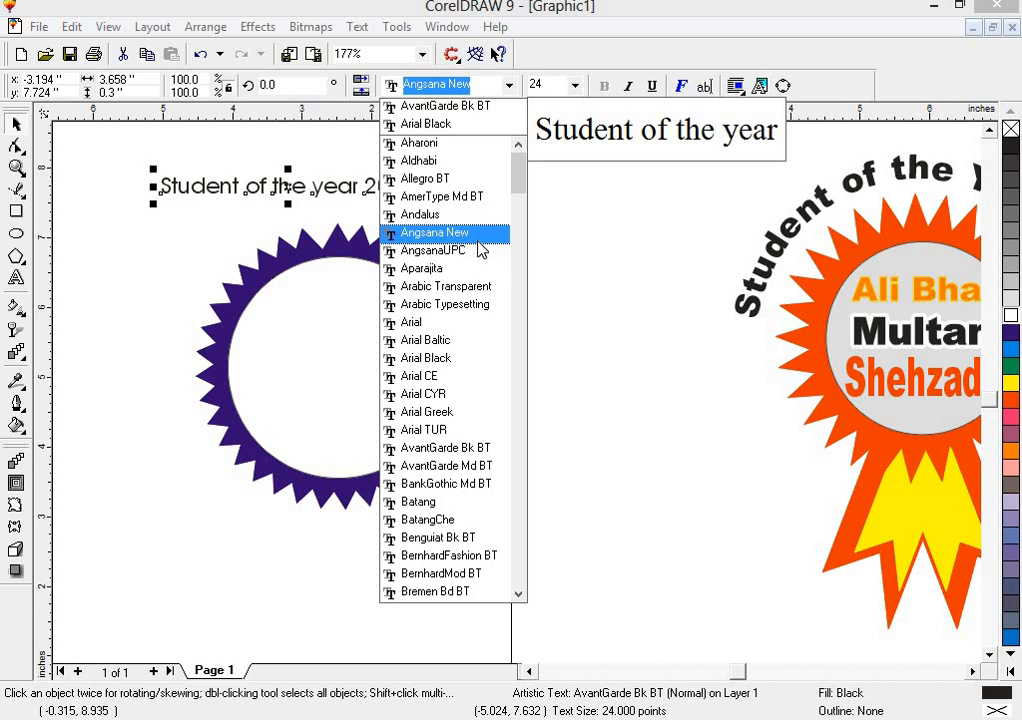
pyautogui.click(443, 366)
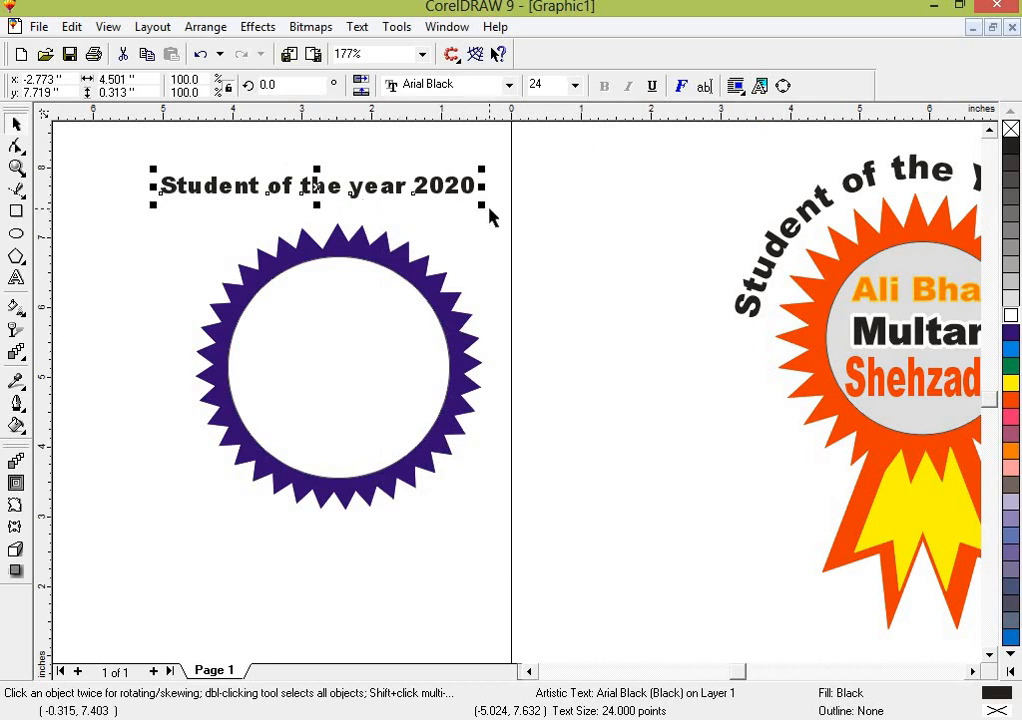
# Step: Enlarge the text to about 25.6 points and move it so it is centred just above the starburst
pyautogui.moveTo(483, 205); pyautogui.dragTo(502, 206)
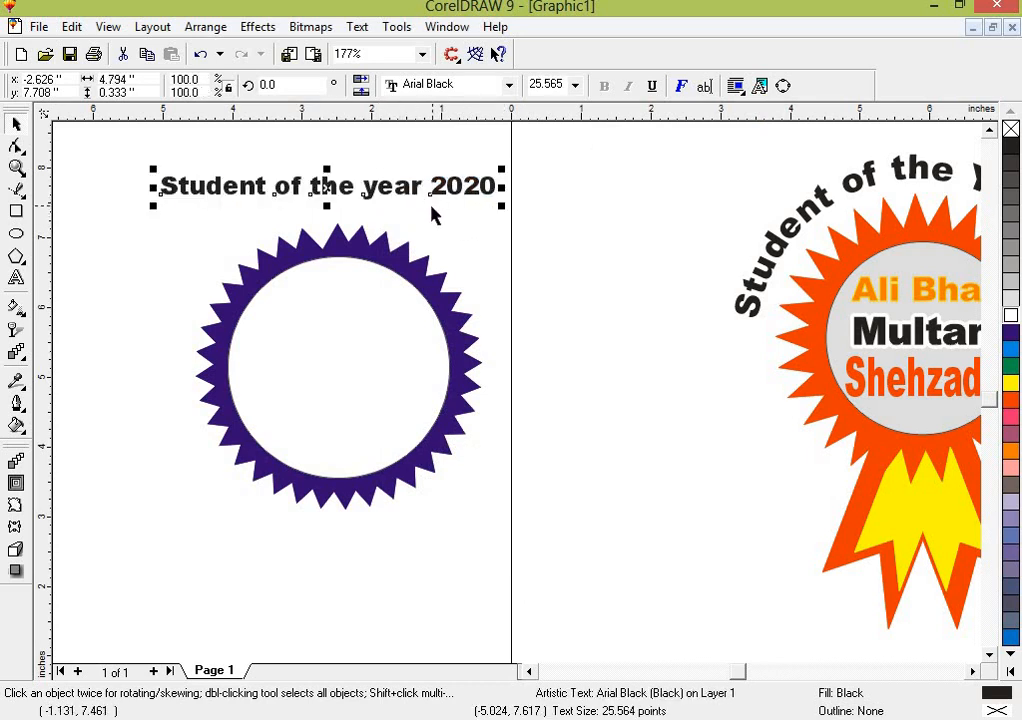
pyautogui.moveTo(412, 197); pyautogui.dragTo(422, 210)
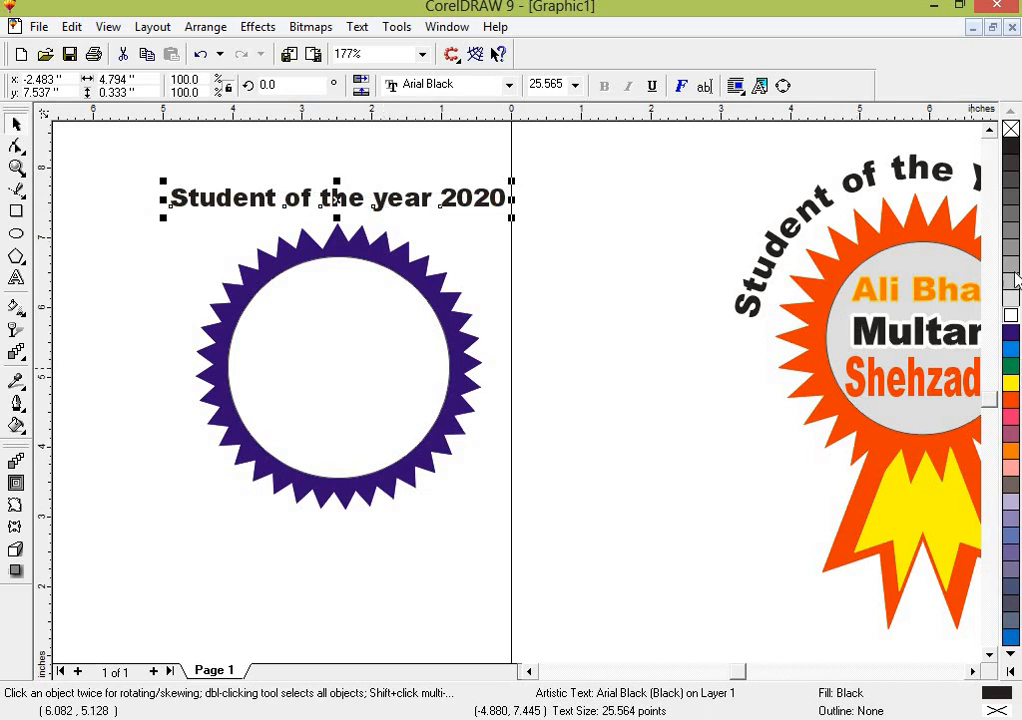
pyautogui.click(1011, 672)
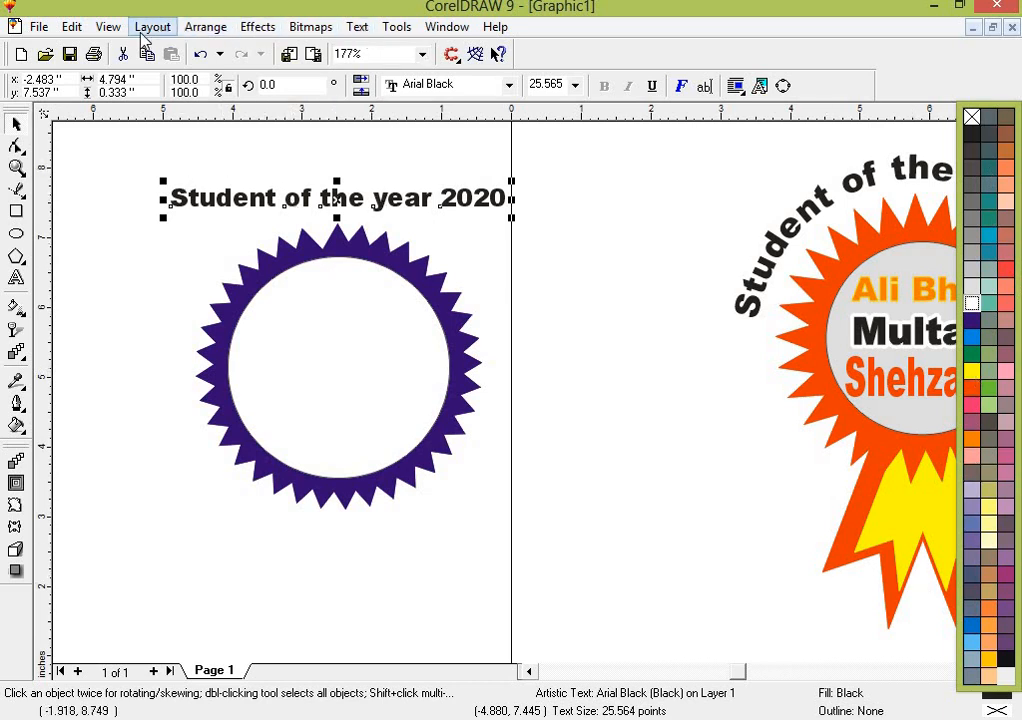
# Step: Fit the "Student of the year 2020" text to the white circle as its path
pyautogui.click(40, 27)
pyautogui.moveTo(190, 40)
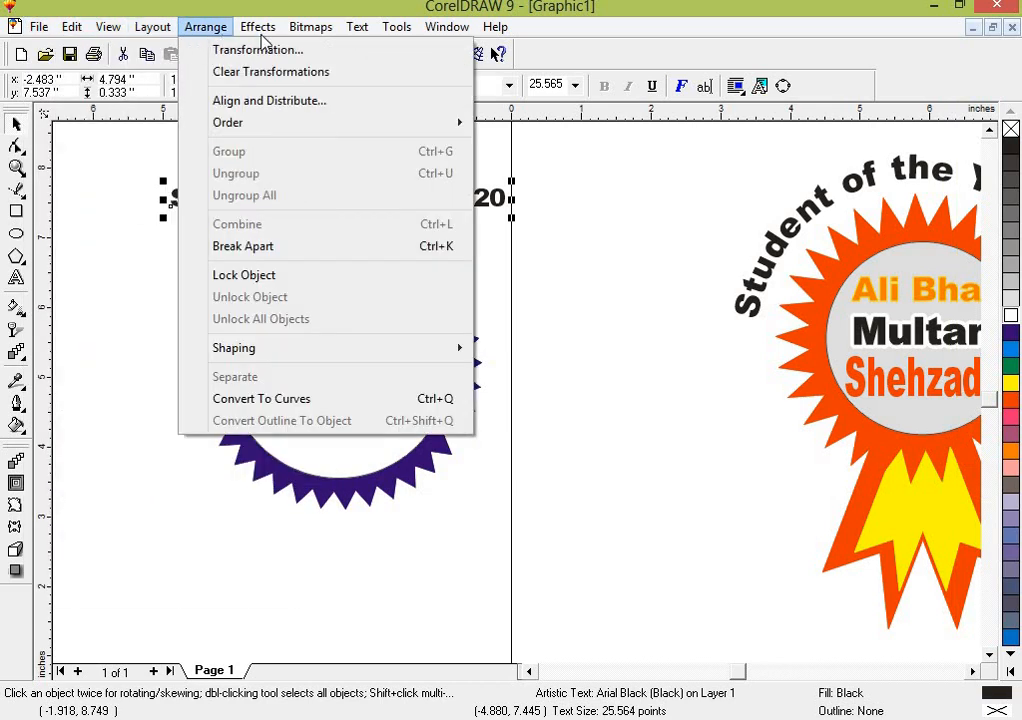
pyautogui.moveTo(300, 39)
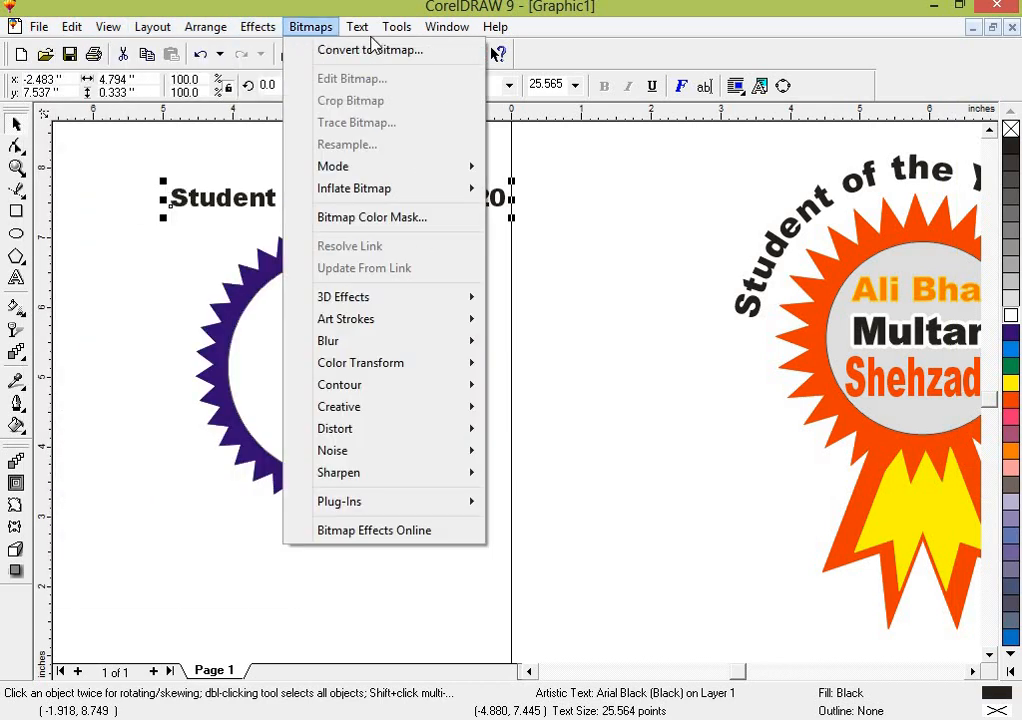
pyautogui.moveTo(360, 37)
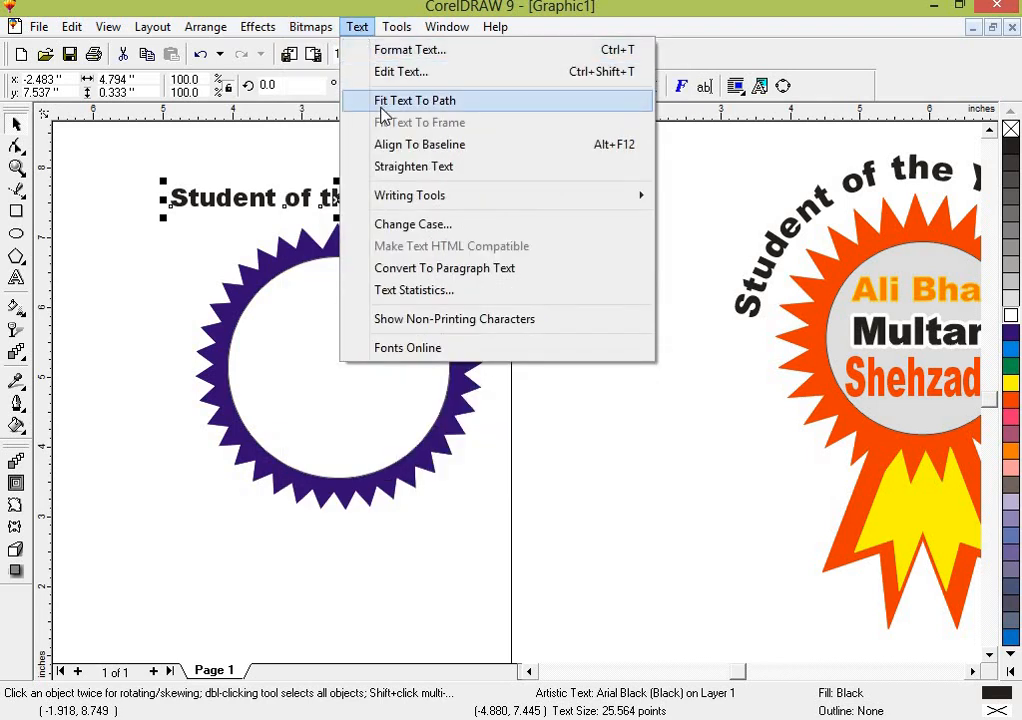
pyautogui.click(439, 104)
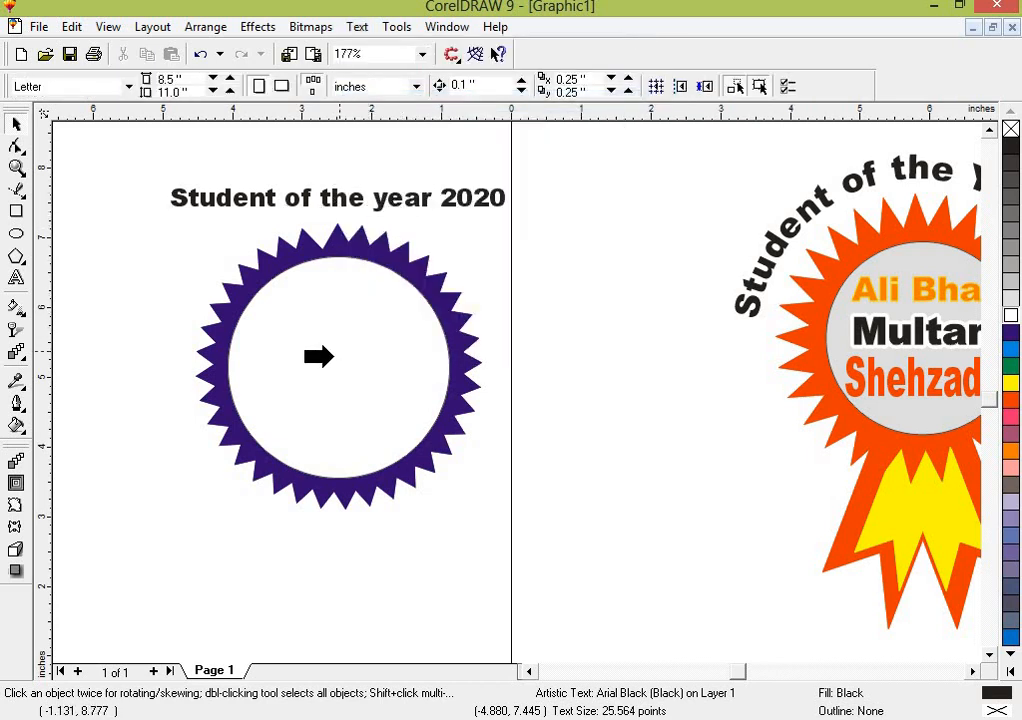
pyautogui.click(322, 287)
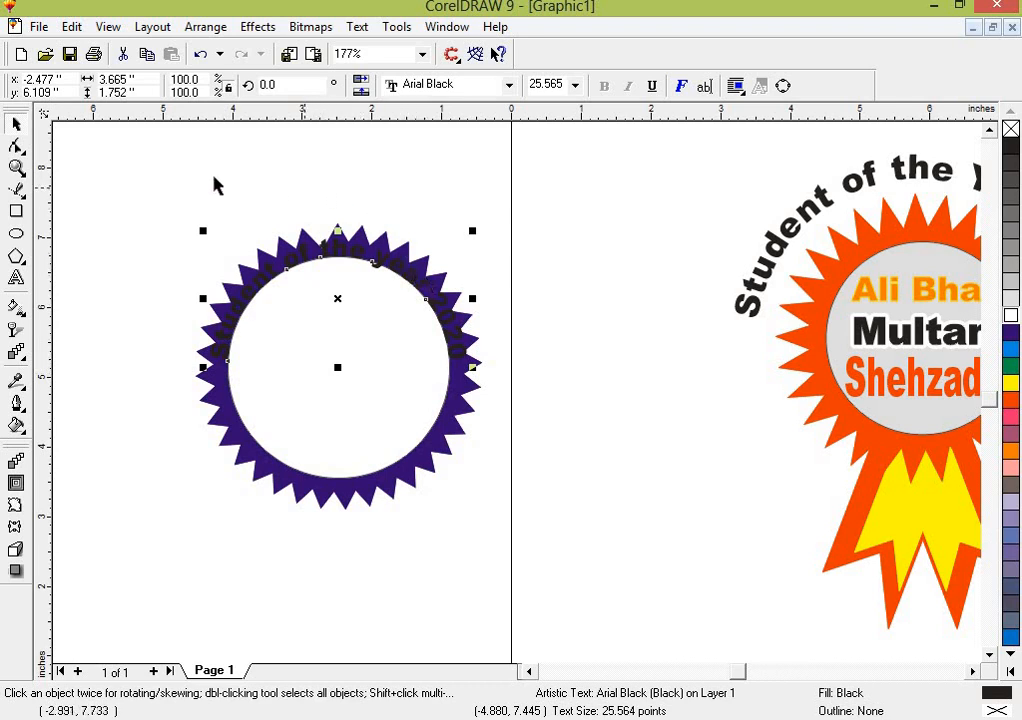
# Step: Set the distance of the curved "Student of the year 2020" text from its circle path to 0.65 inch
pyautogui.click(130, 169)
pyautogui.click(221, 342)
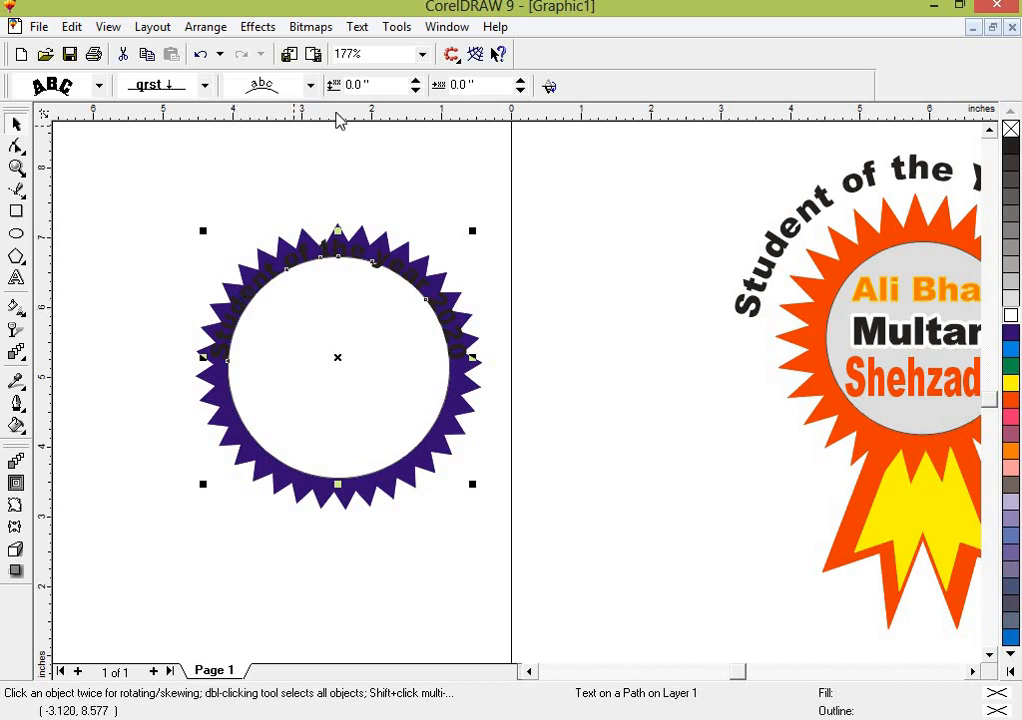
pyautogui.click(415, 82)
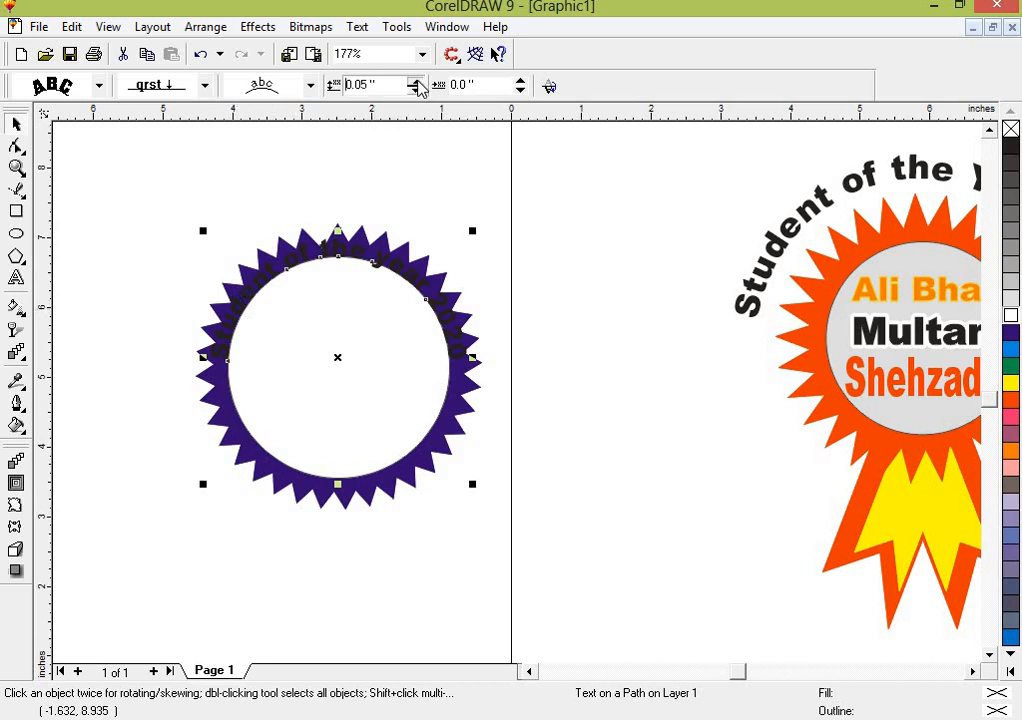
pyautogui.click(417, 83)
pyautogui.click(417, 83)
pyautogui.click(417, 83)
pyautogui.click(417, 83)
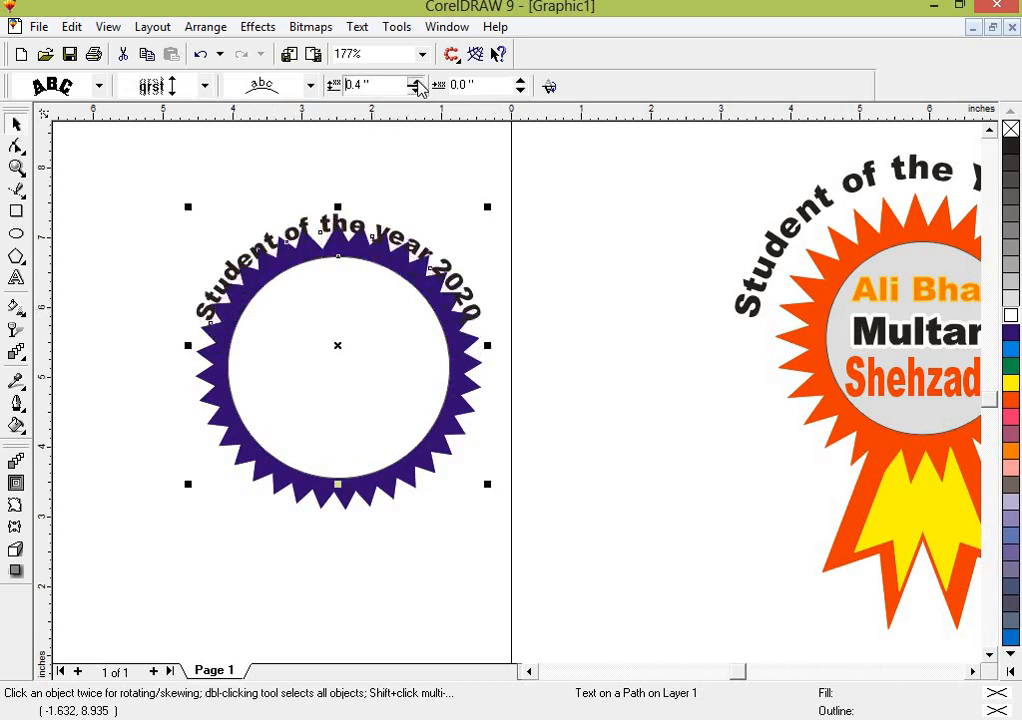
pyautogui.click(417, 83)
pyautogui.click(417, 83)
pyautogui.click(417, 83)
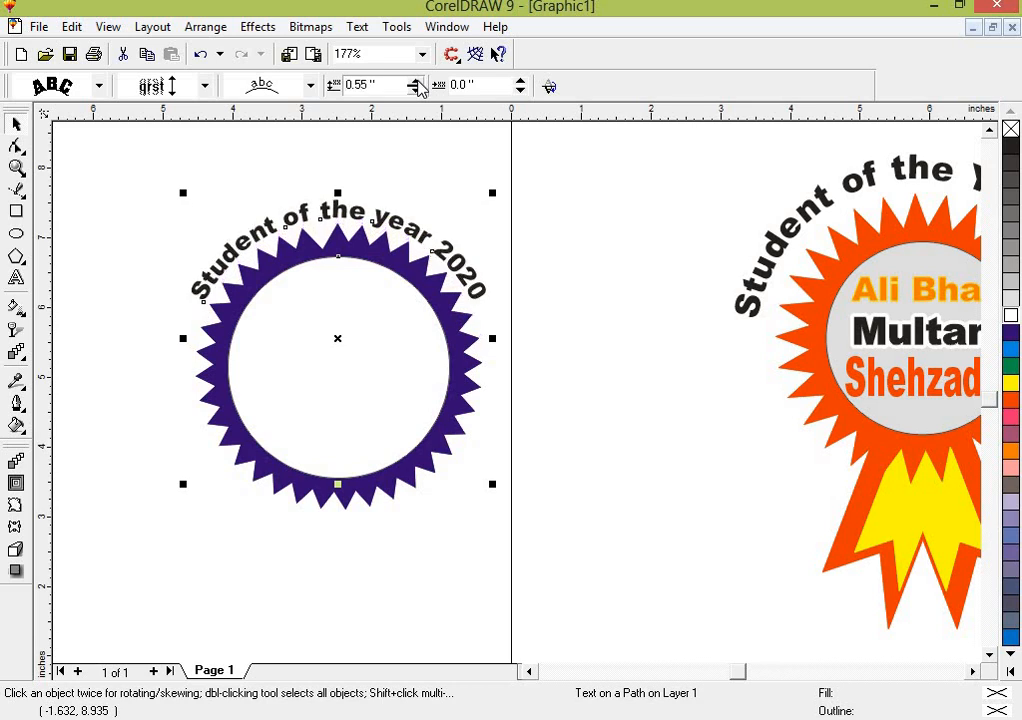
pyautogui.click(417, 83)
pyautogui.click(417, 83)
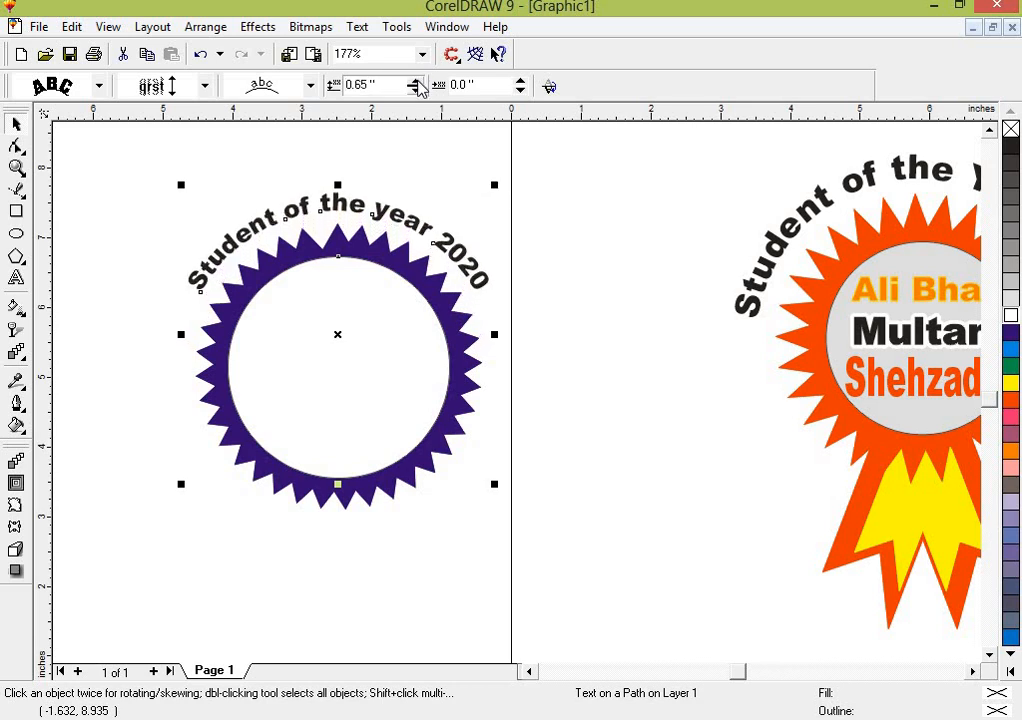
pyautogui.click(540, 339)
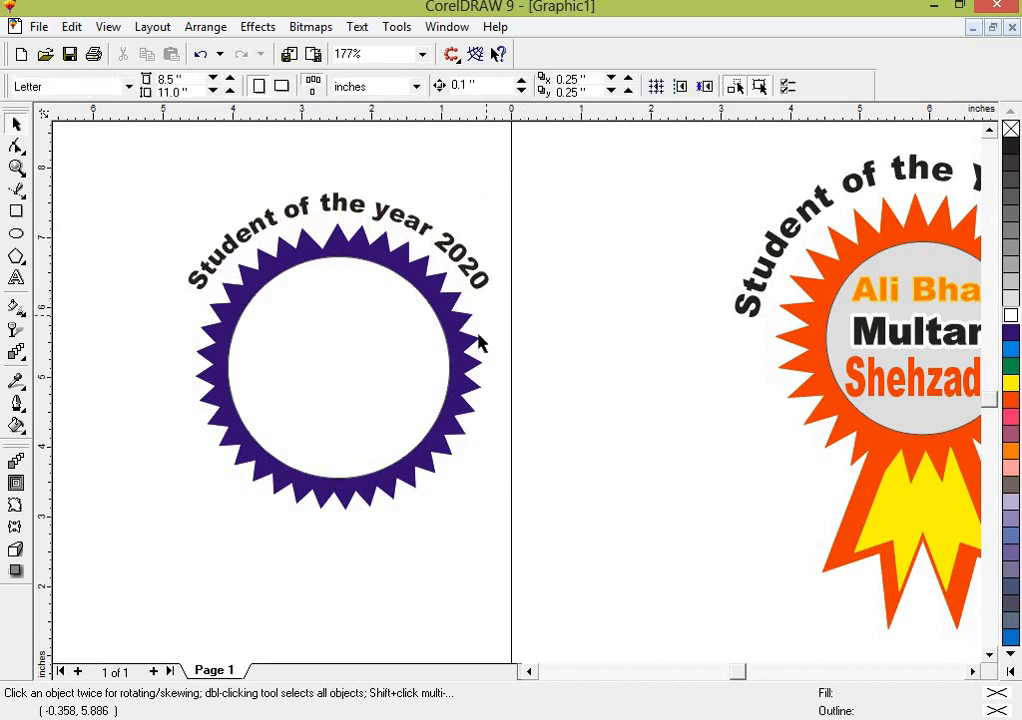
# Step: Fill the grouped starburst with the same orange-red as the sample badge
pyautogui.click(456, 303)
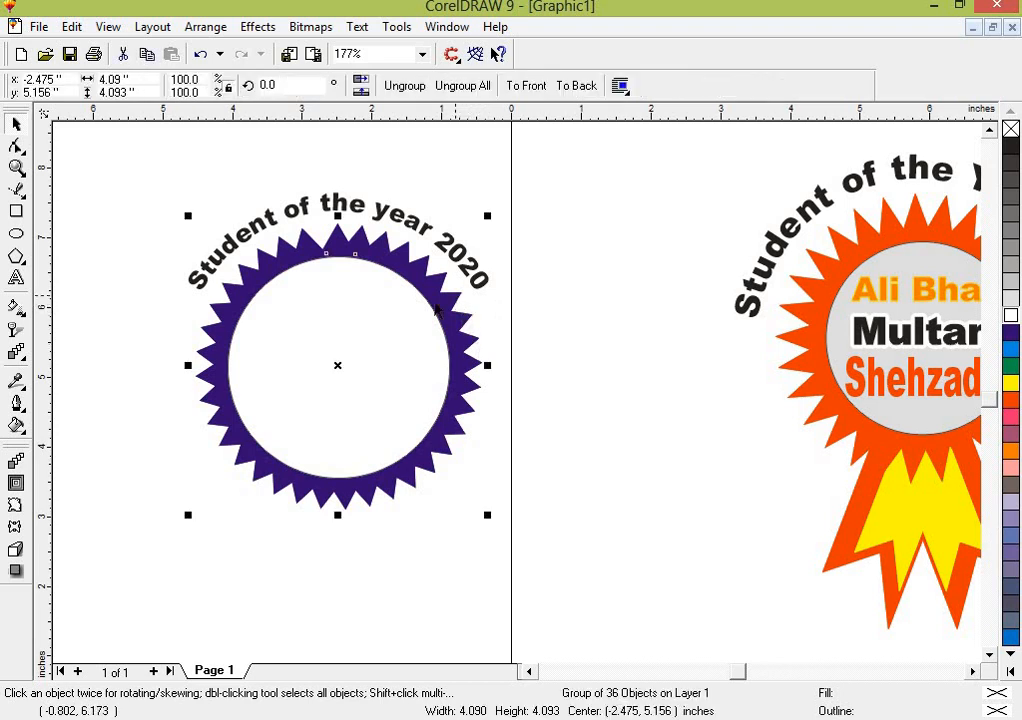
pyautogui.click(1012, 401)
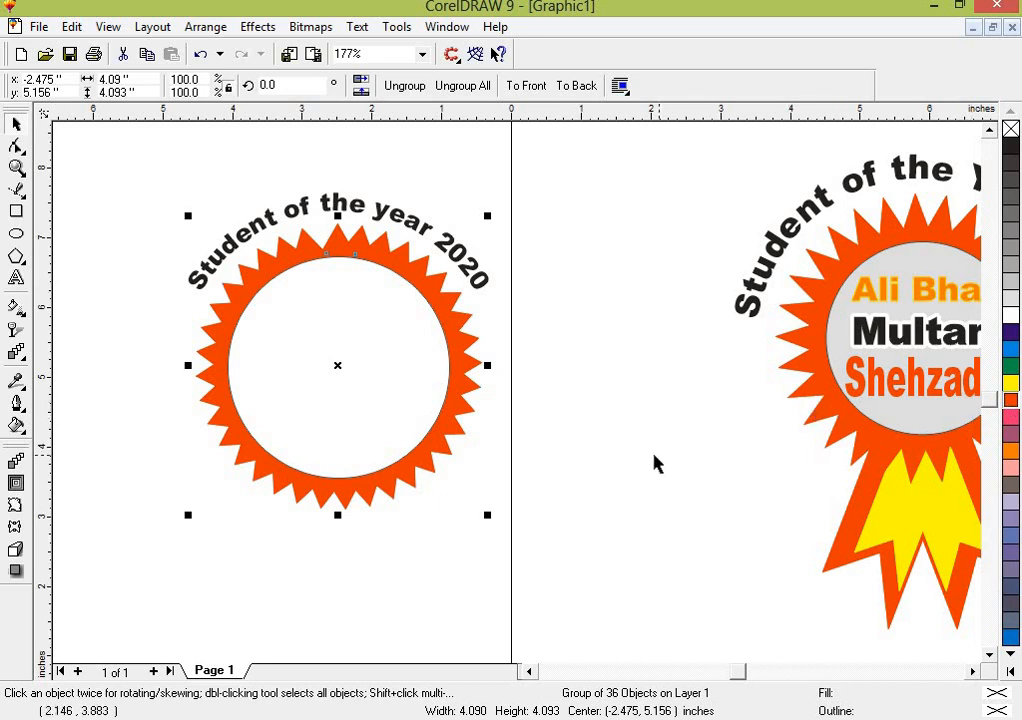
pyautogui.click(447, 548)
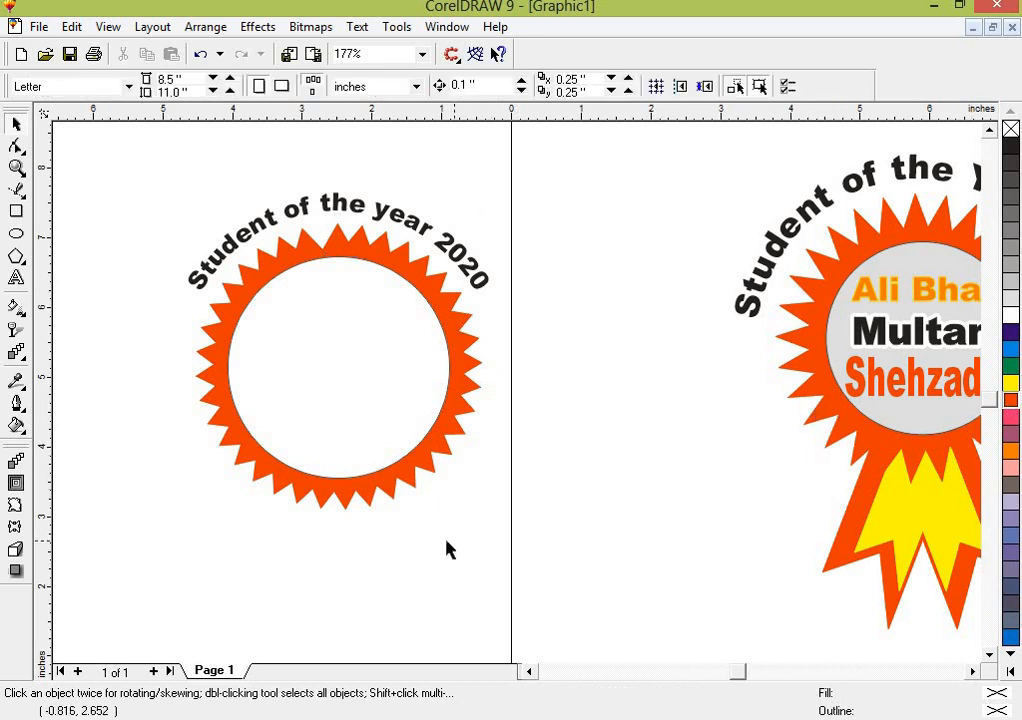
pyautogui.press('F4')
pyautogui.click(837, 541)
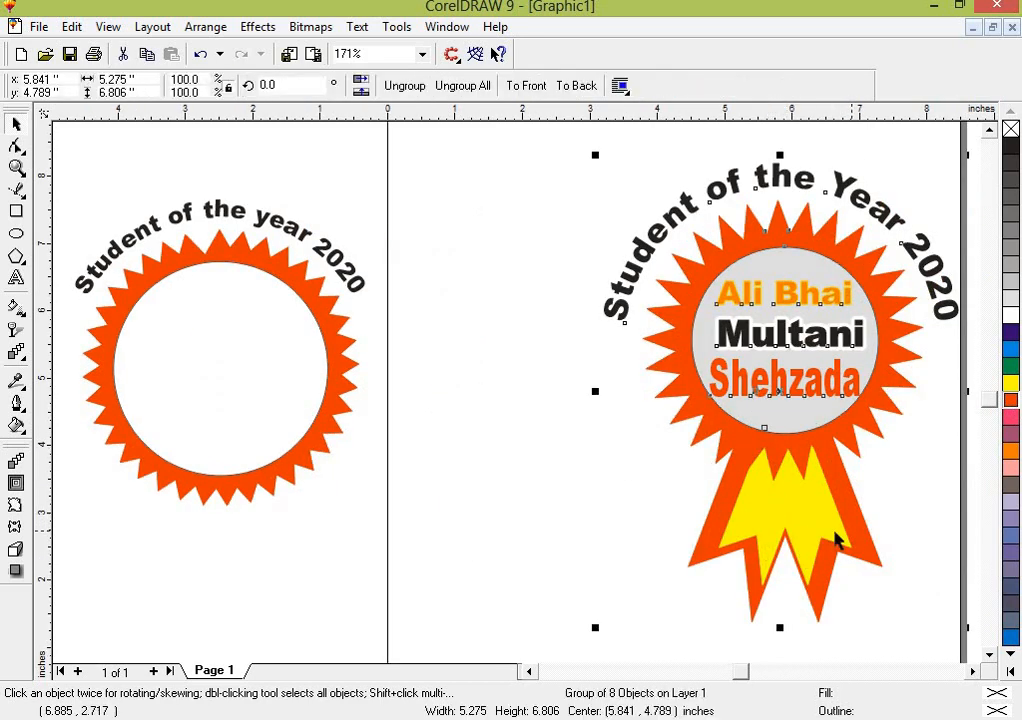
pyautogui.click(505, 490)
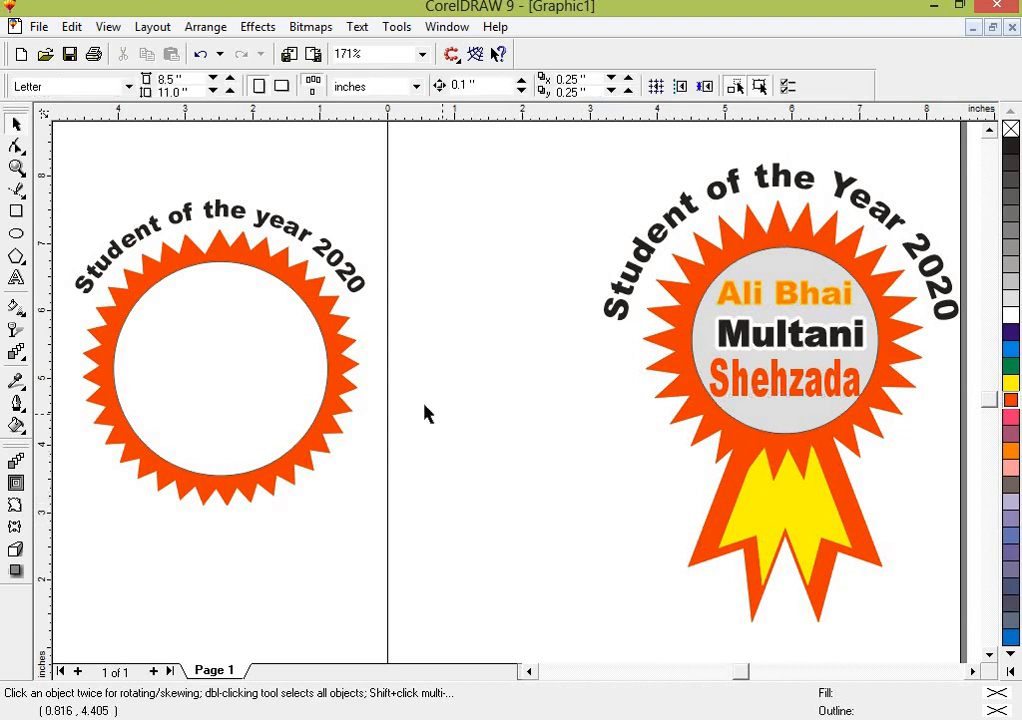
# Step: Draw a rectangle about 0.56 by 1.32 inches between the two badges and rotate it 30 degrees
pyautogui.click(16, 212)
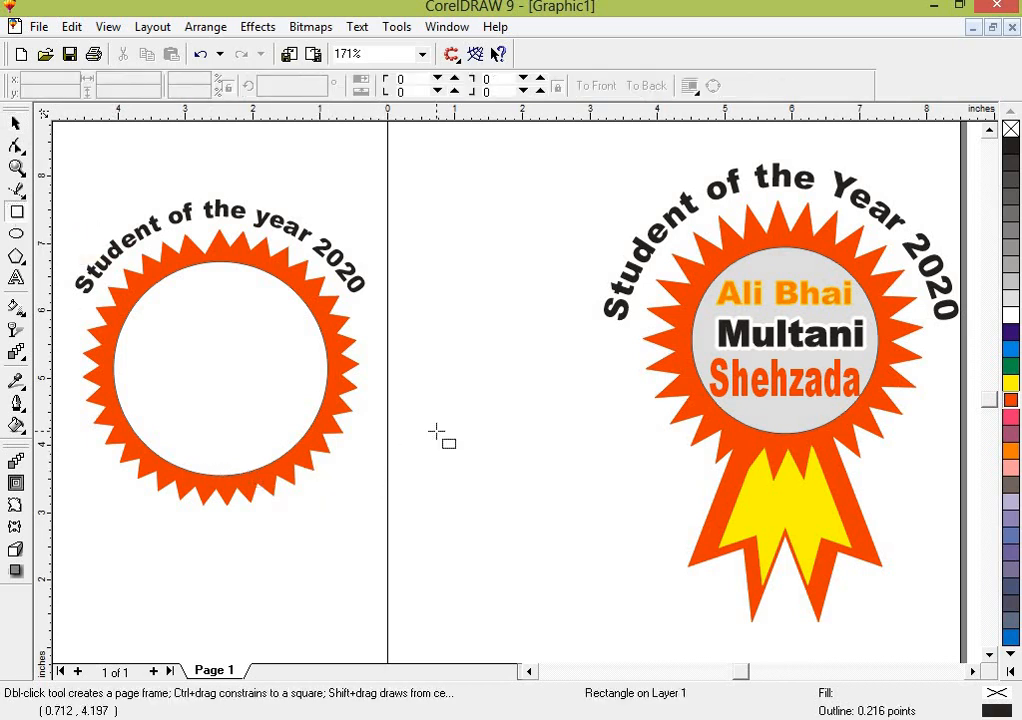
pyautogui.moveTo(437, 432); pyautogui.dragTo(474, 521)
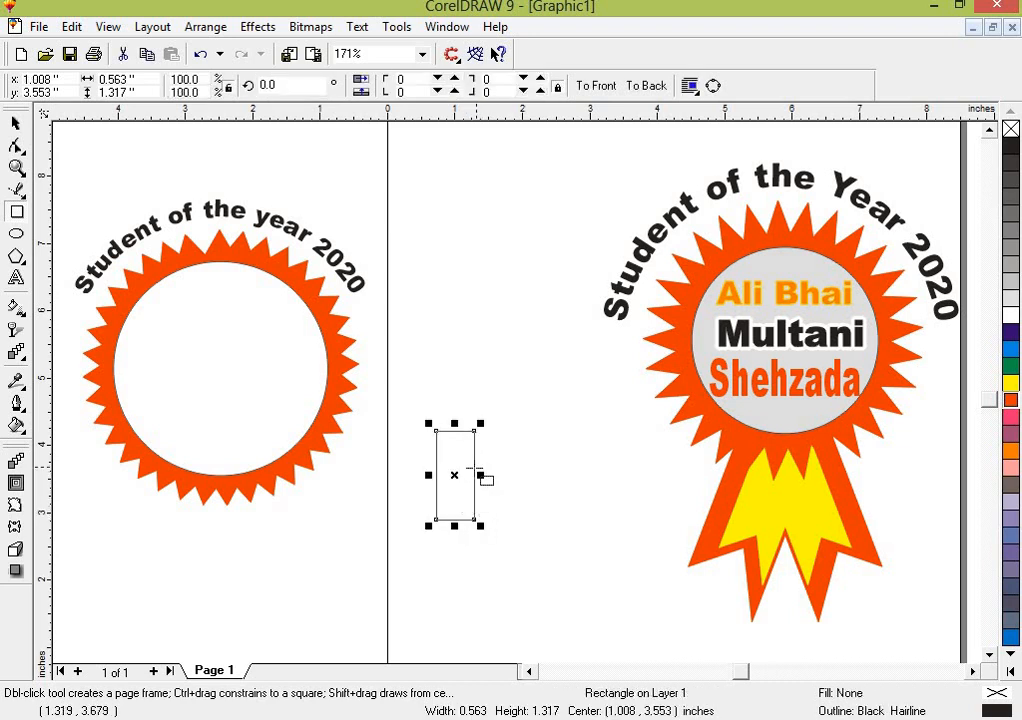
pyautogui.doubleClick(282, 87)
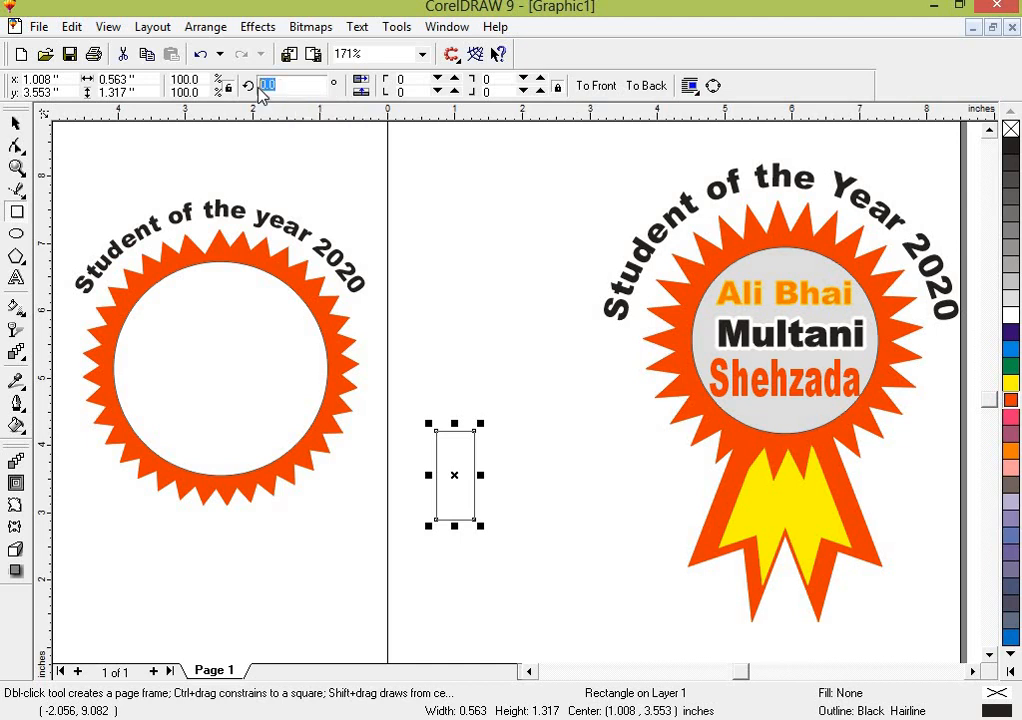
pyautogui.write('30')
pyautogui.press('Return')
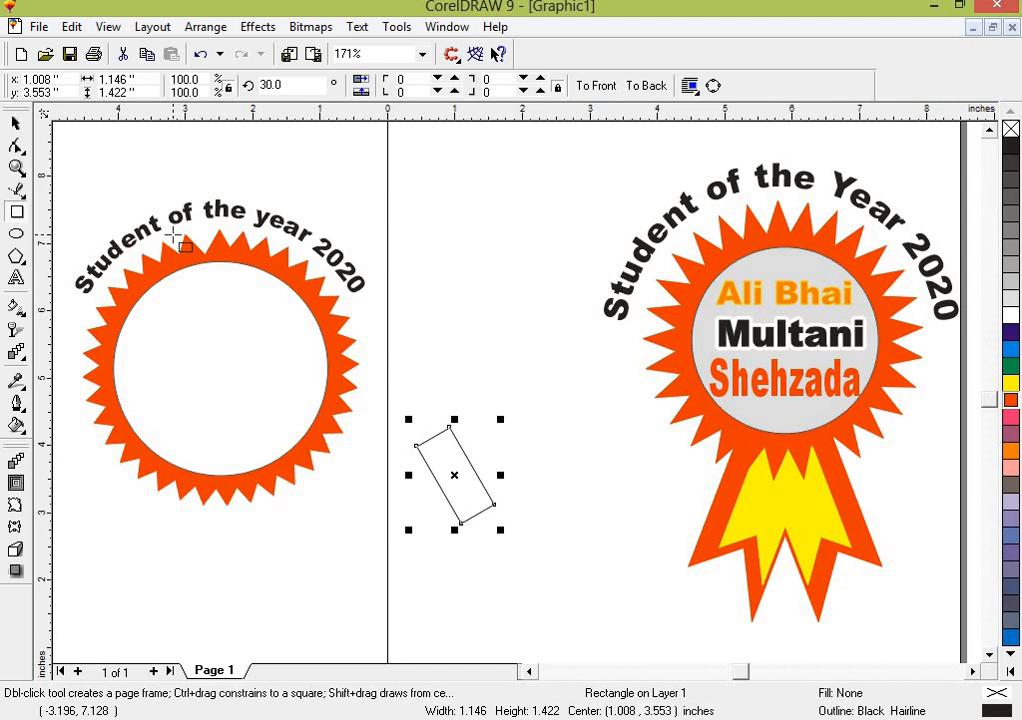
# Step: Duplicate the tilted rectangle and shift the copy about 0.6 inch to the left
pyautogui.press('KP_Add')
pyautogui.press('Left')
pyautogui.press('Left')
pyautogui.press('Left')
pyautogui.press('Left')
pyautogui.press('Left')
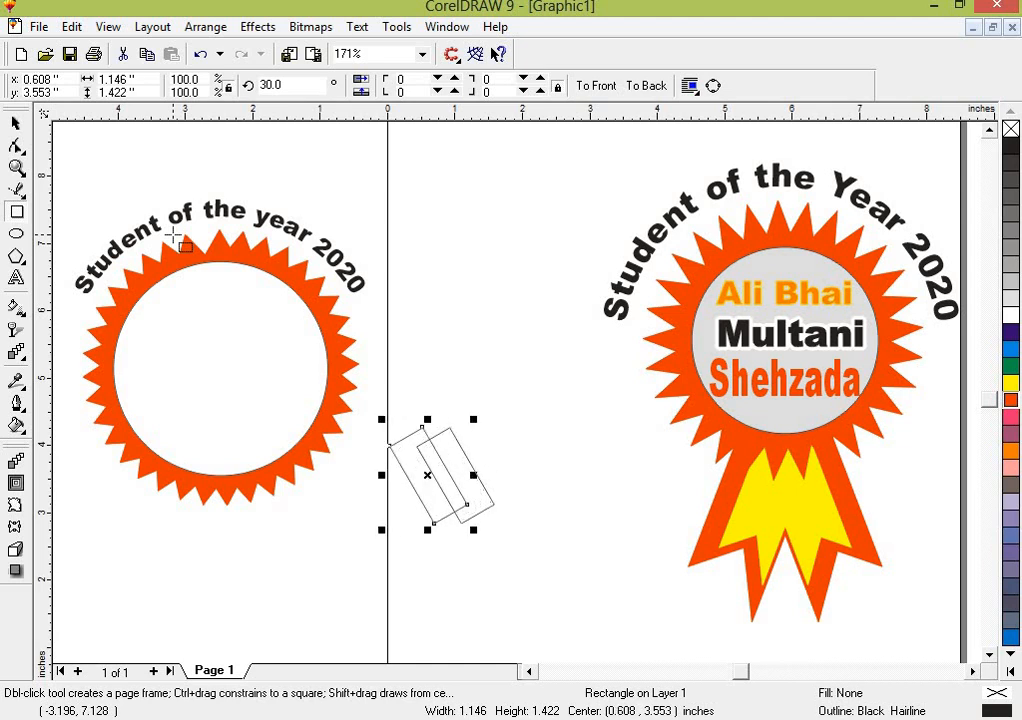
pyautogui.press('Left')
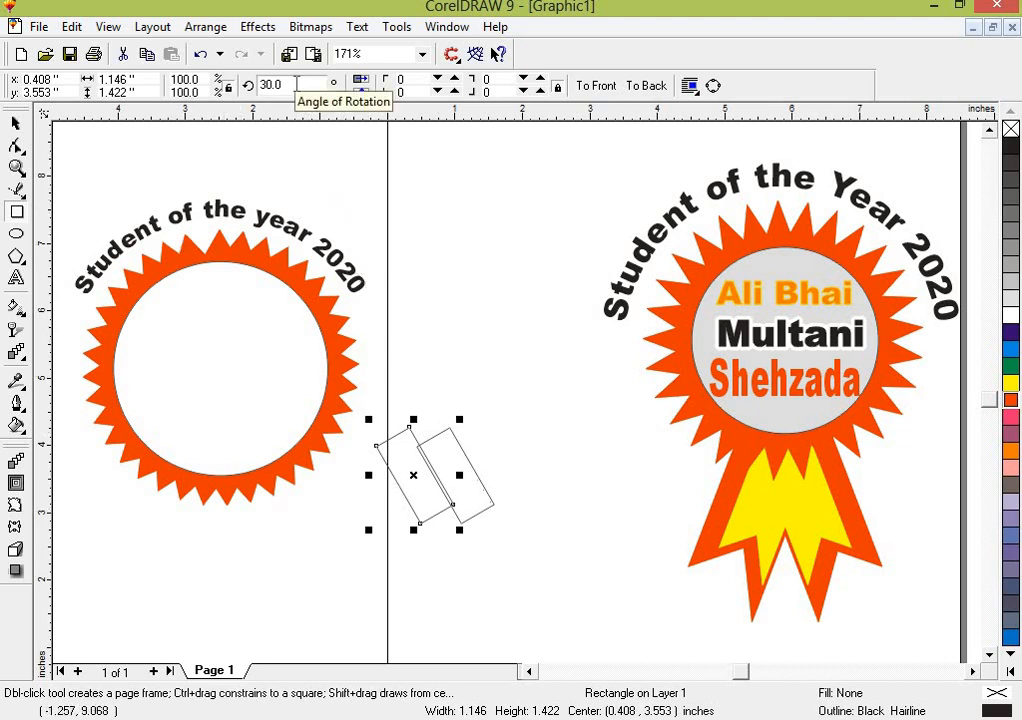
# Step: Set the rotation angle of the copied rectangle to 330 degrees so it crosses the original
pyautogui.moveTo(296, 84); pyautogui.dragTo(212, 80)
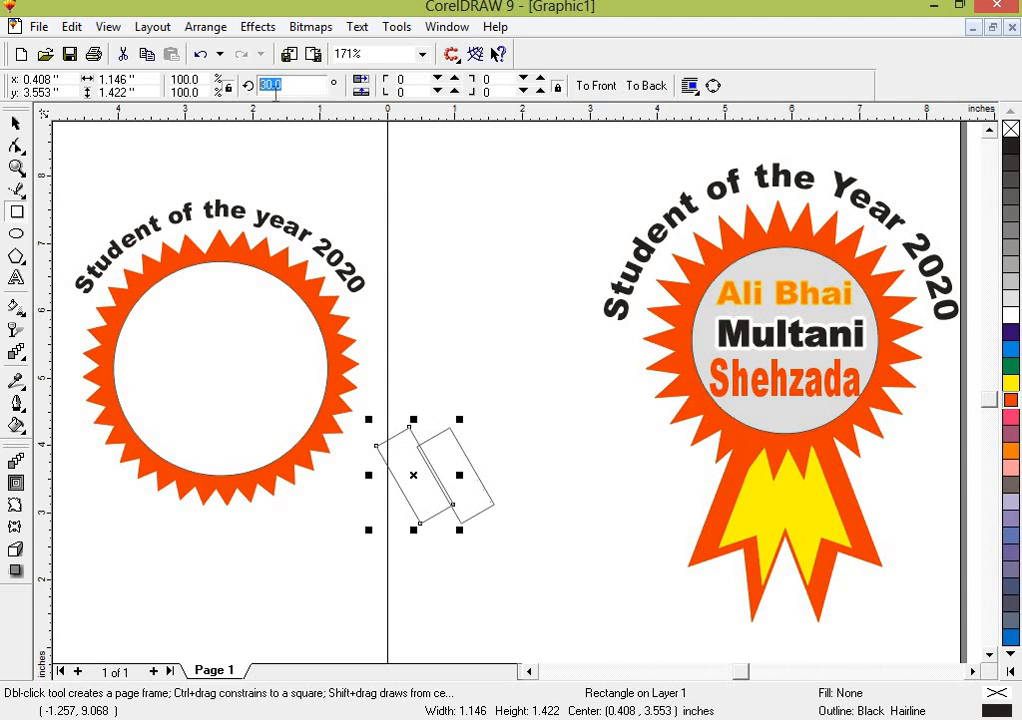
pyautogui.press('BackSpace')
pyautogui.press('Return')
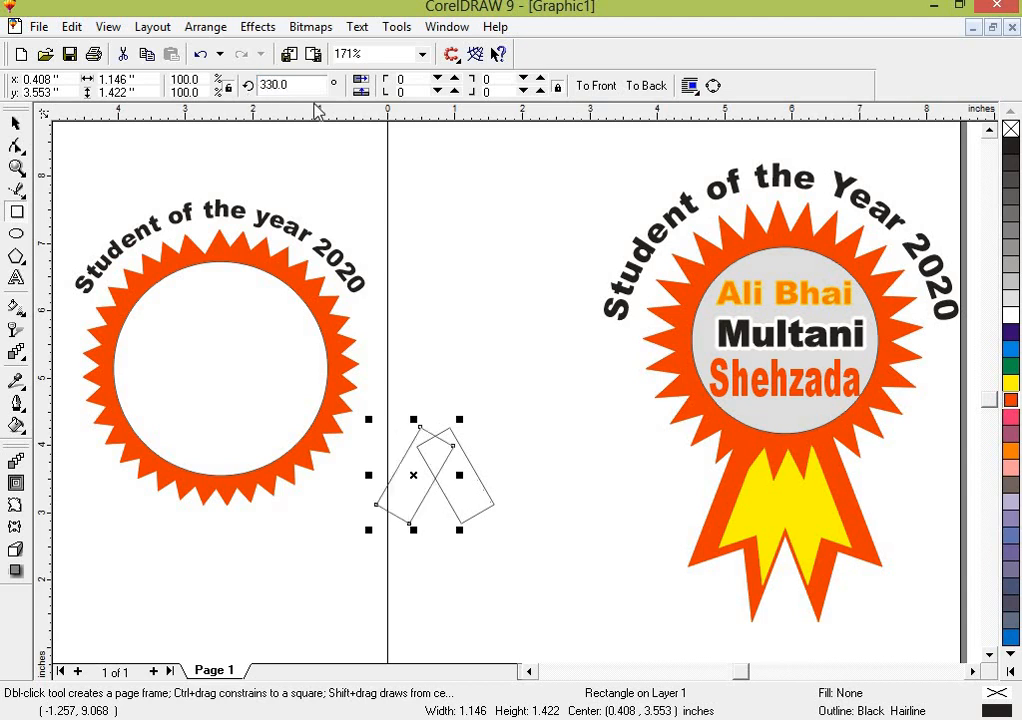
# Step: Move the 330-degree rectangle about 0.05 inch further left so the two rectangles overlap less
pyautogui.click(14, 123)
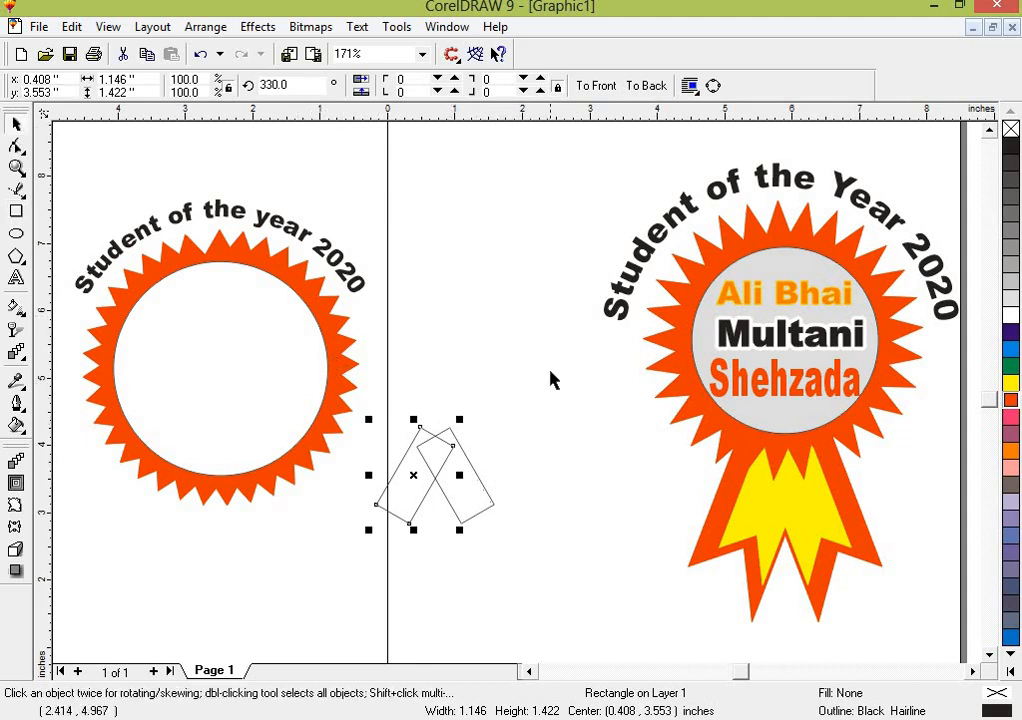
pyautogui.moveTo(550, 373); pyautogui.dragTo(335, 578)
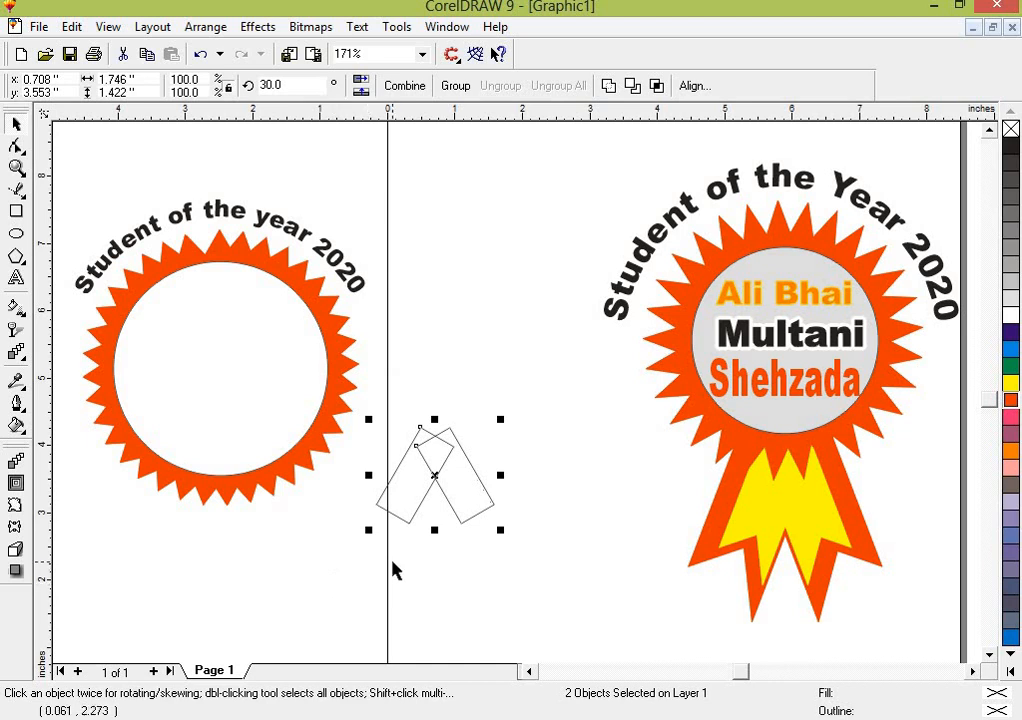
pyautogui.click(497, 518)
pyautogui.click(400, 518)
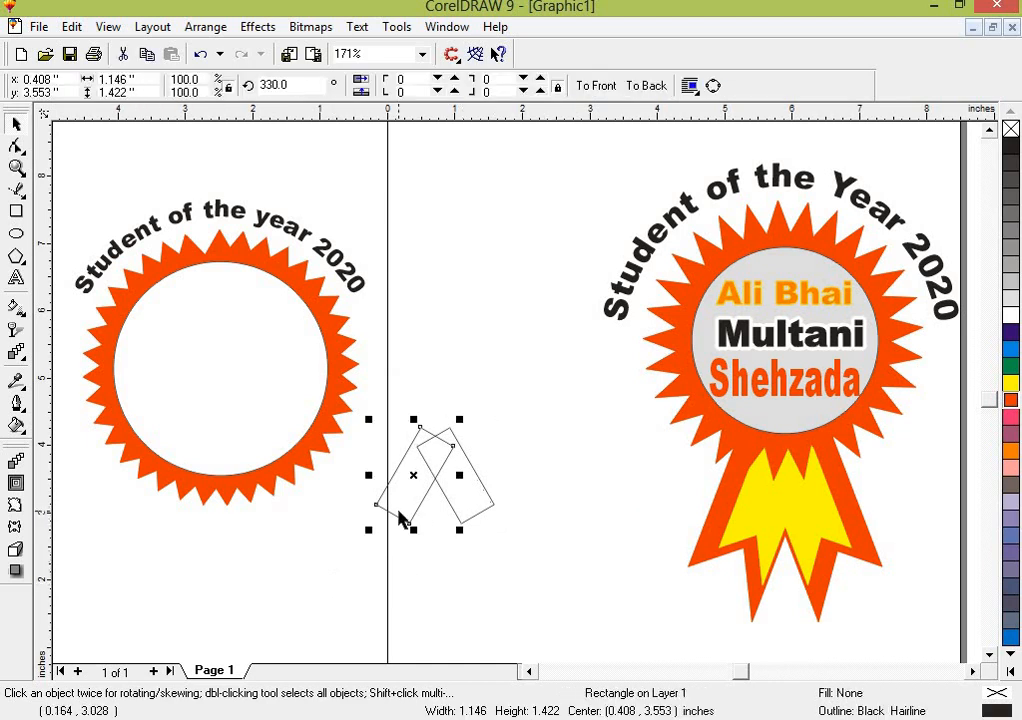
pyautogui.click(511, 547)
# Step: Weld the two crossed rectangles into one ribbon shape and place it centred under the new starburst's lower edge
pyautogui.moveTo(530, 392); pyautogui.dragTo(340, 566)
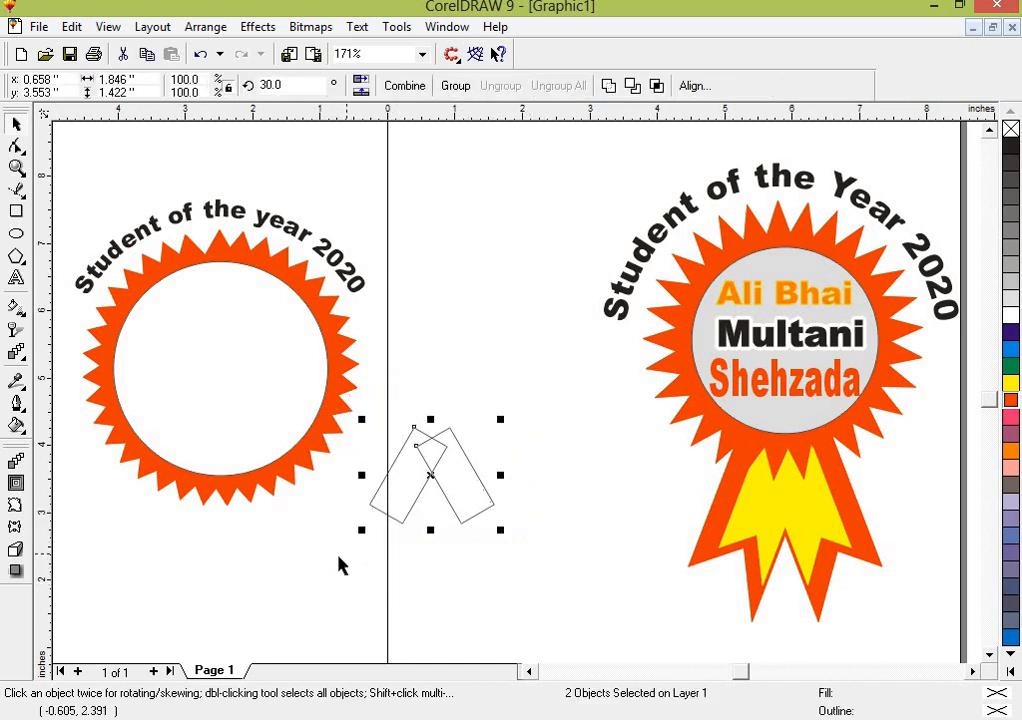
pyautogui.click(614, 90)
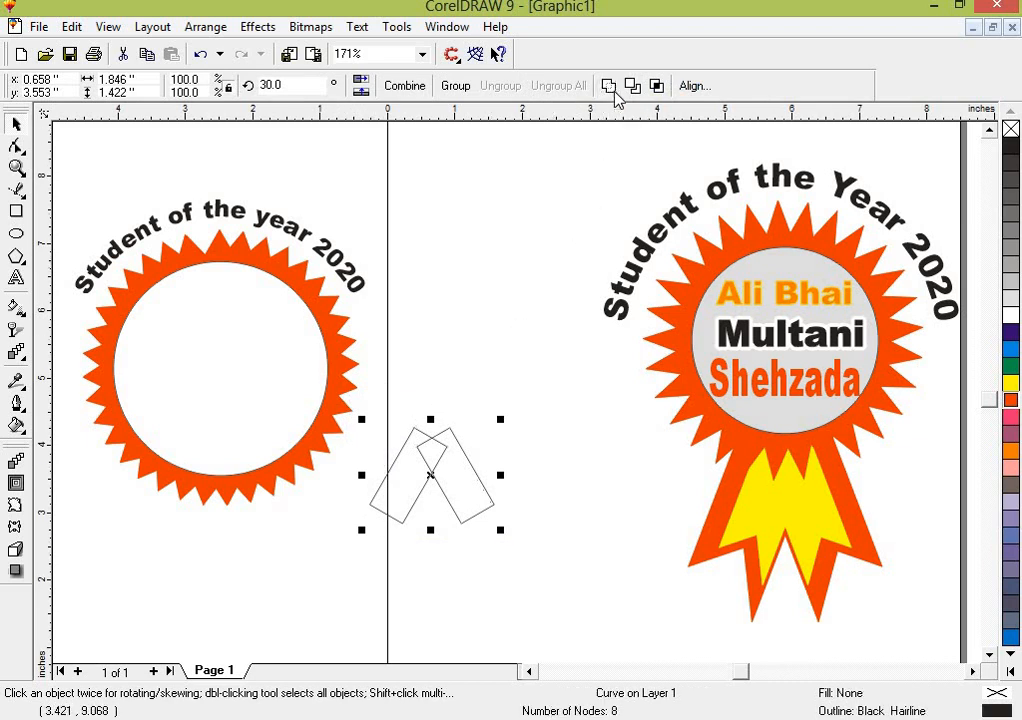
pyautogui.moveTo(424, 478); pyautogui.dragTo(214, 515)
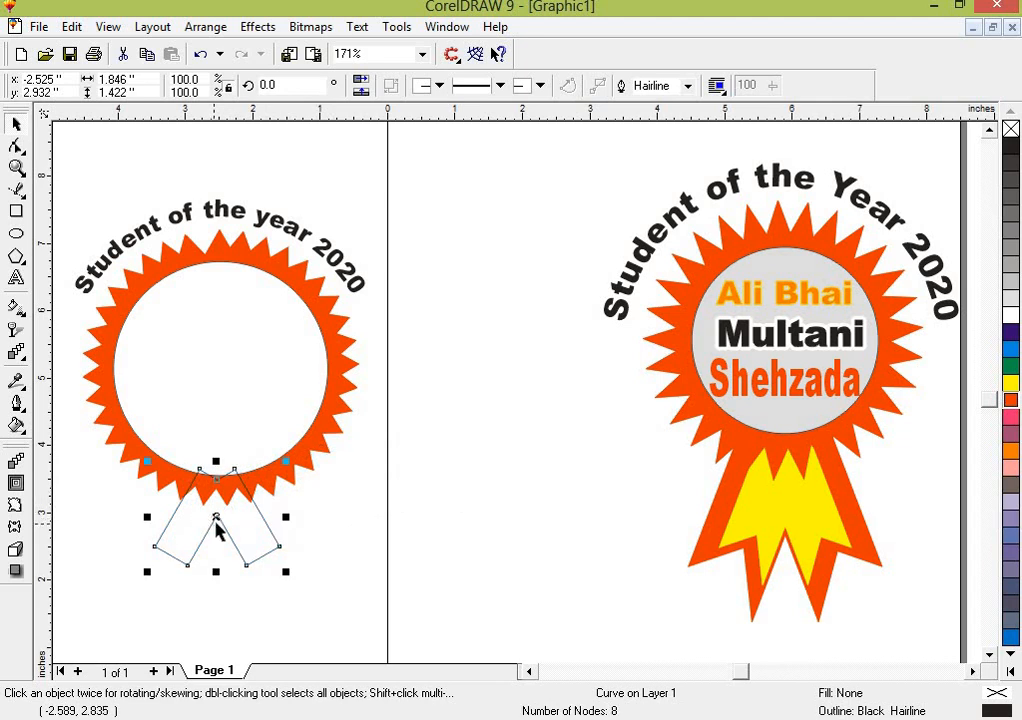
pyautogui.click(429, 592)
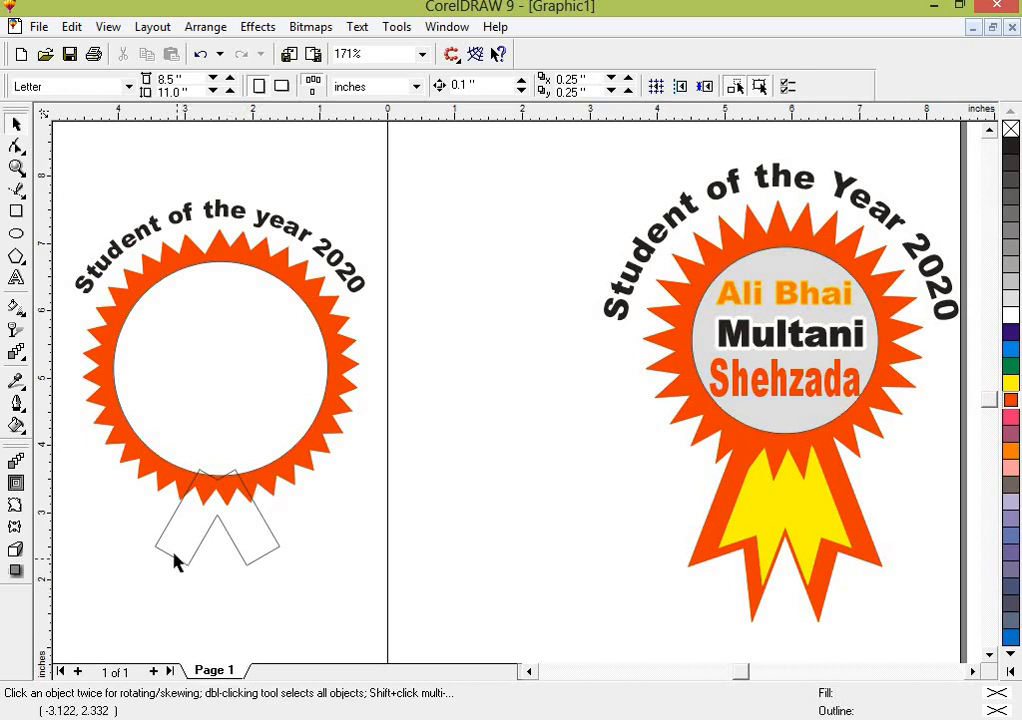
# Step: Add a node midway along the left ribbon tail's end and pull it inward to form a V-shaped notch
pyautogui.click(16, 147)
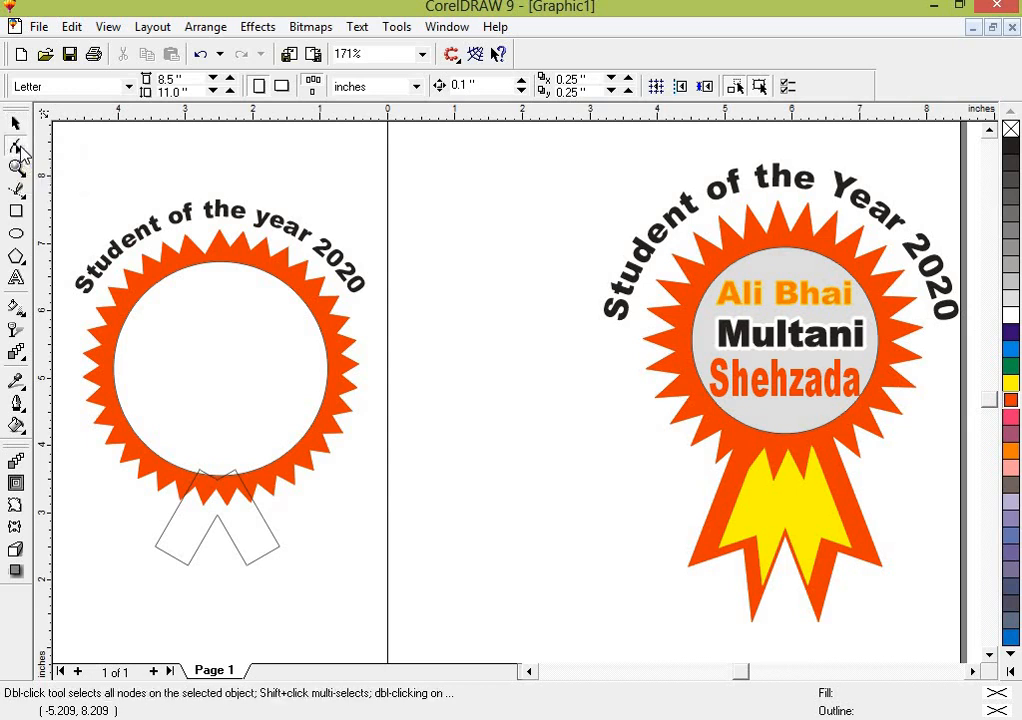
pyautogui.press('F2')
pyautogui.click(171, 555)
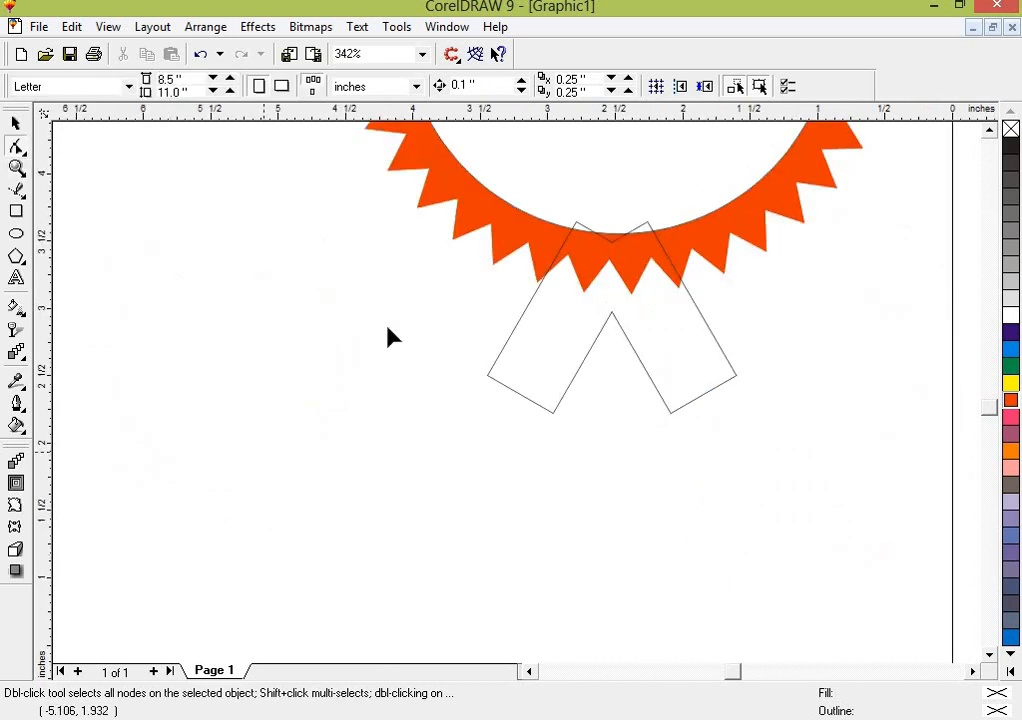
pyautogui.doubleClick(518, 394)
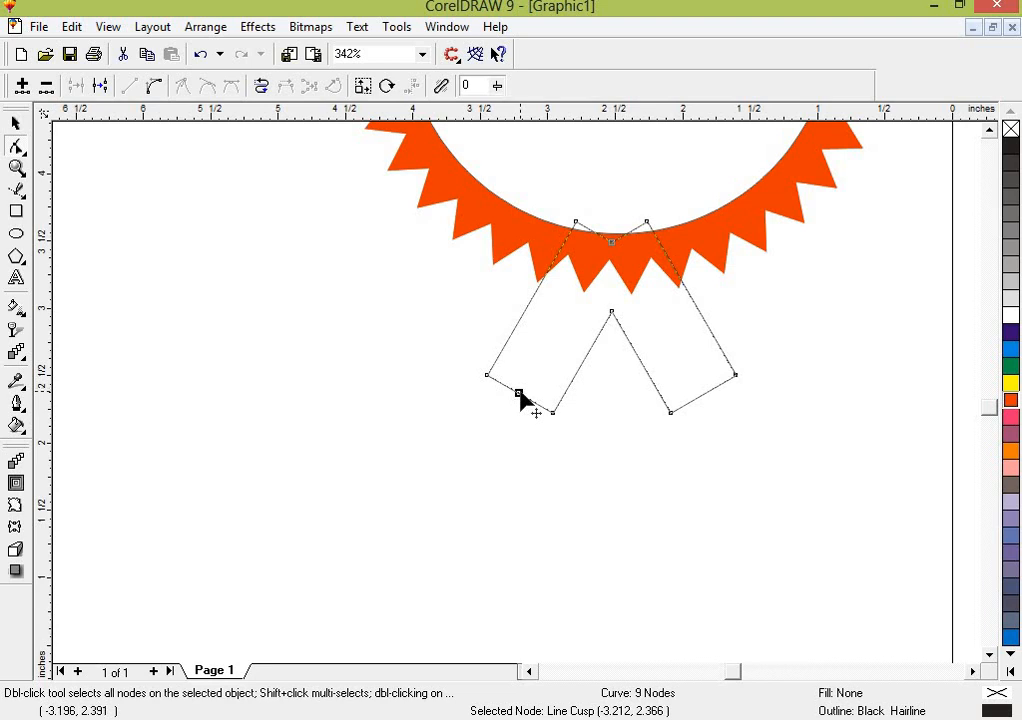
pyautogui.moveTo(520, 394); pyautogui.dragTo(533, 366)
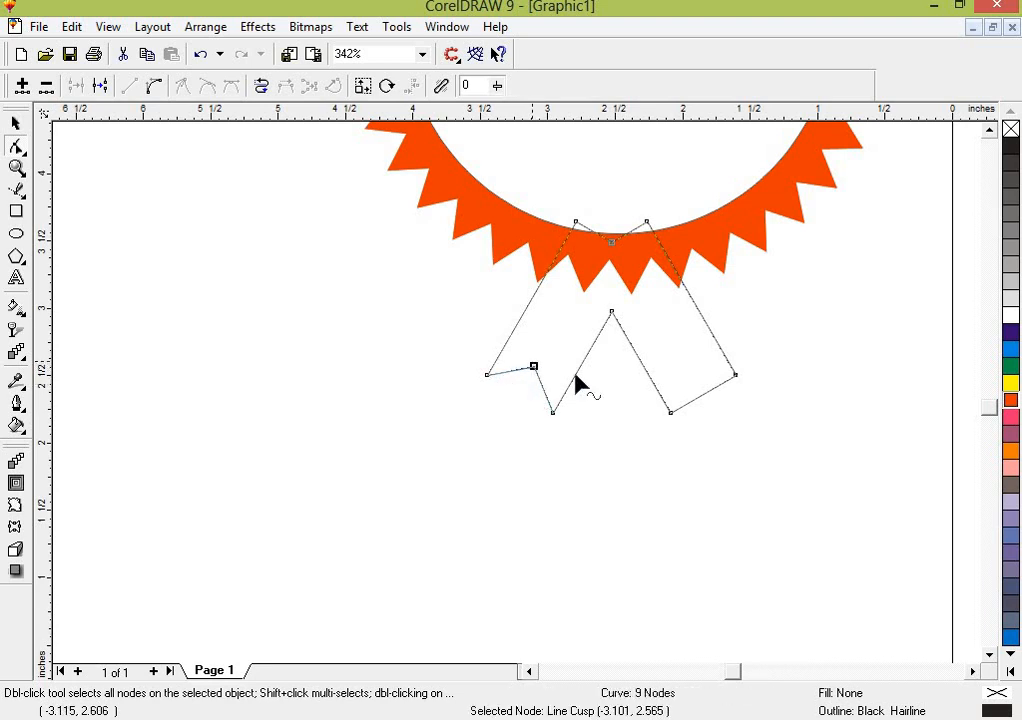
# Step: Add a node midway along the right ribbon tail's end and pull it inward to form a matching notch
pyautogui.click(707, 393)
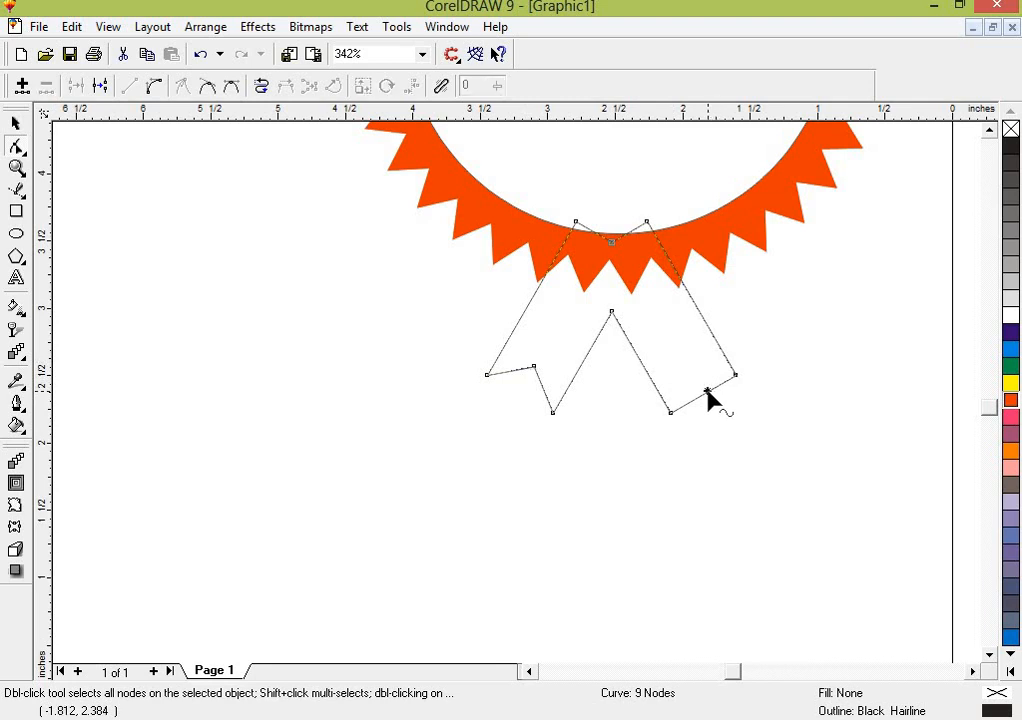
pyautogui.press('+')
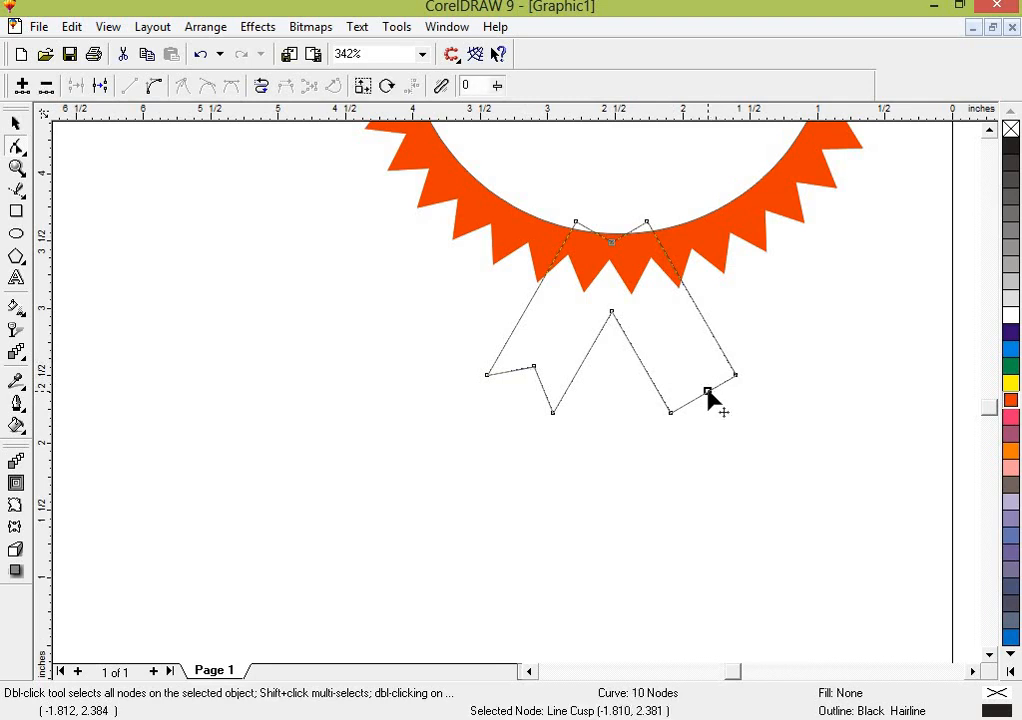
pyautogui.moveTo(707, 393); pyautogui.dragTo(693, 369)
pyautogui.click(16, 122)
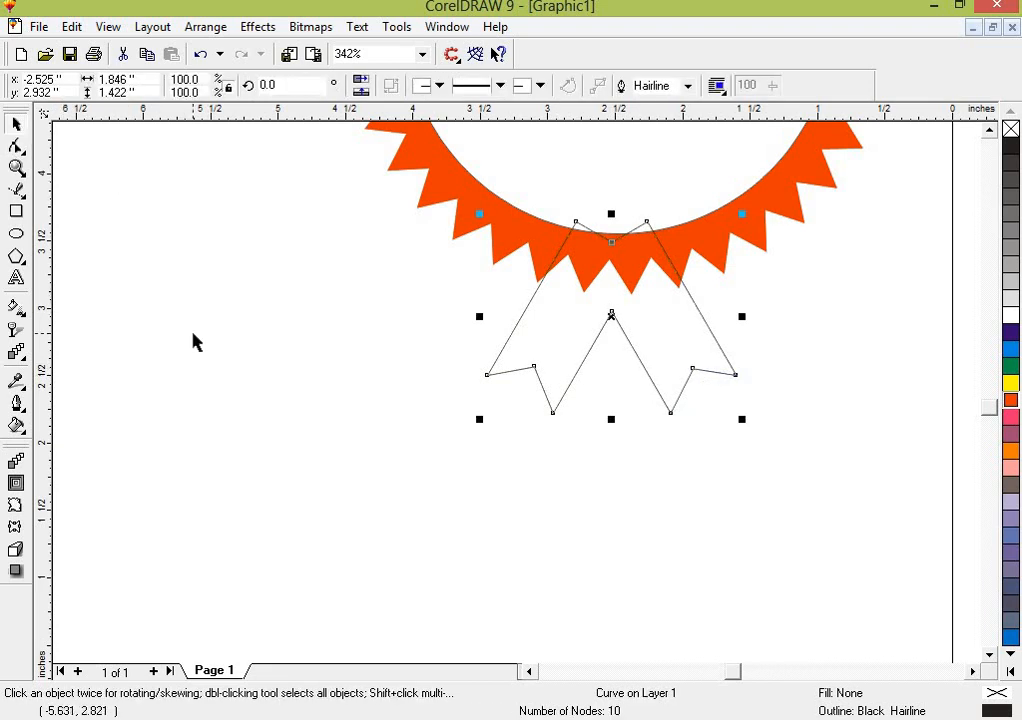
# Step: Move the notched ribbon shape down 0.1 inch below the white circle
pyautogui.press('F3')
pyautogui.click(303, 484)
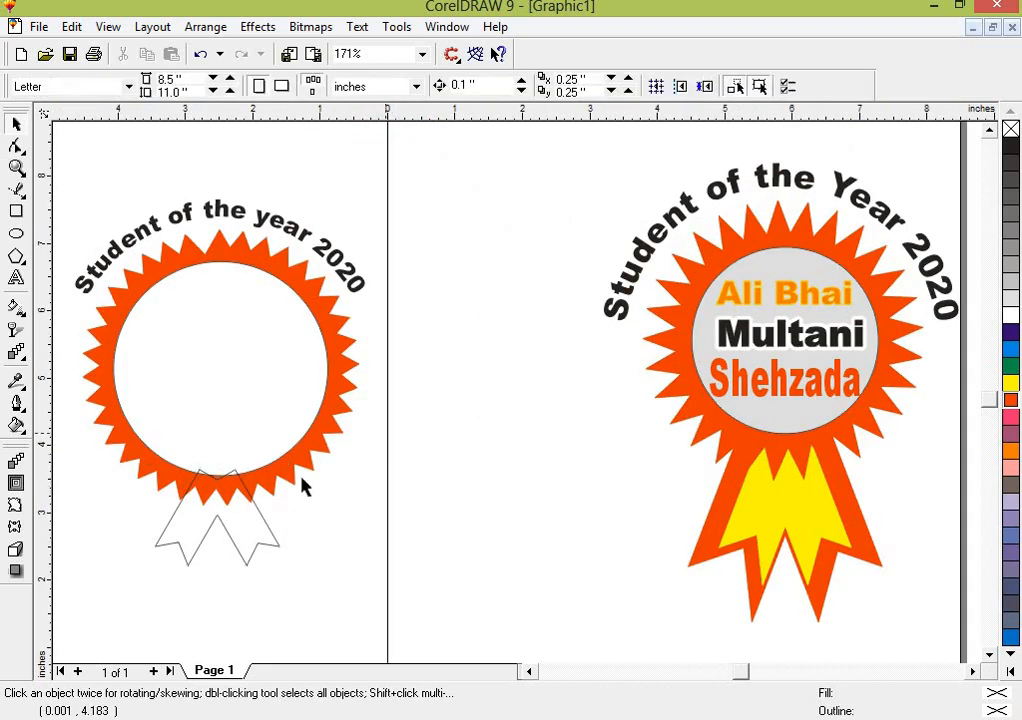
pyautogui.click(251, 537)
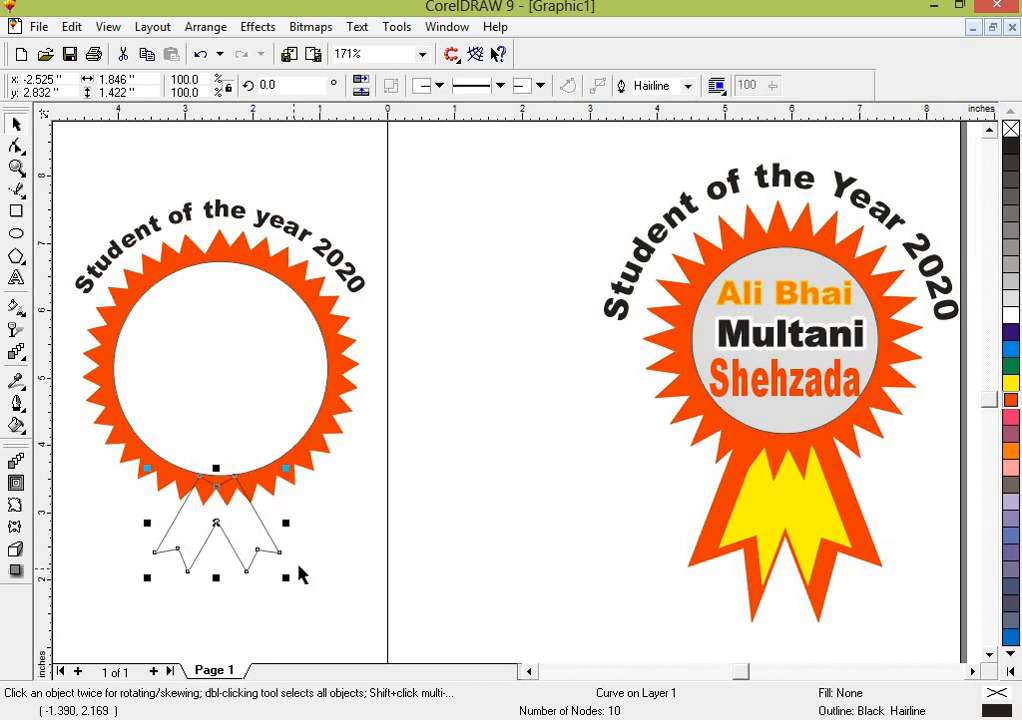
# Step: Enlarge the ribbon shape to about 2.65 by 2.05 inches and give it a red fill and red outline
pyautogui.moveTo(290, 580); pyautogui.dragTo(313, 598)
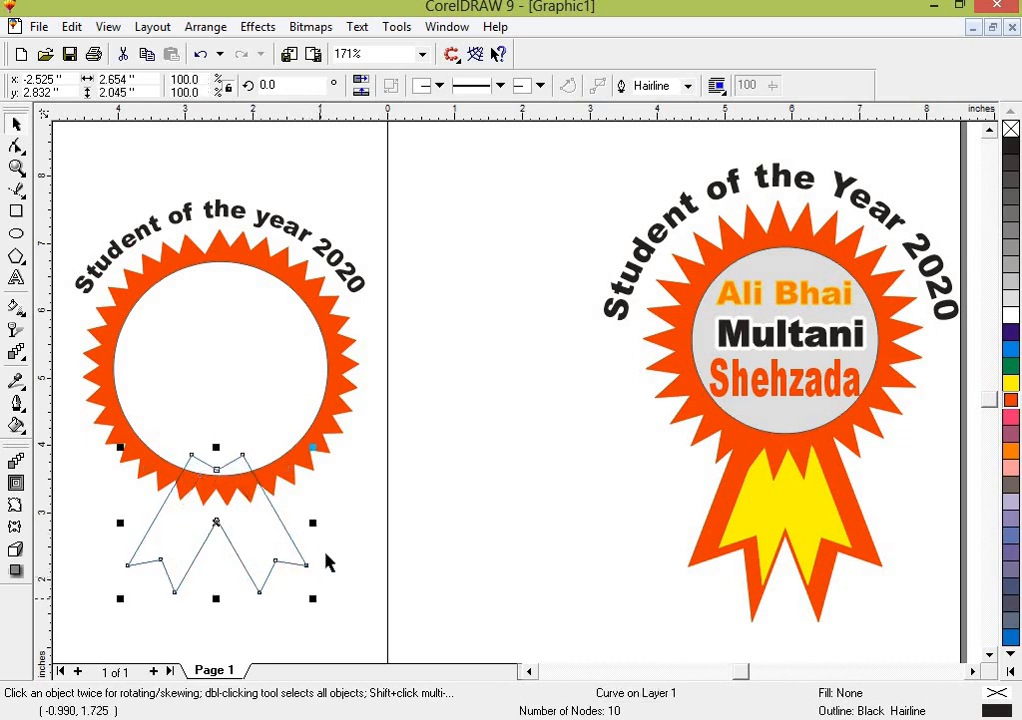
pyautogui.click(1007, 405)
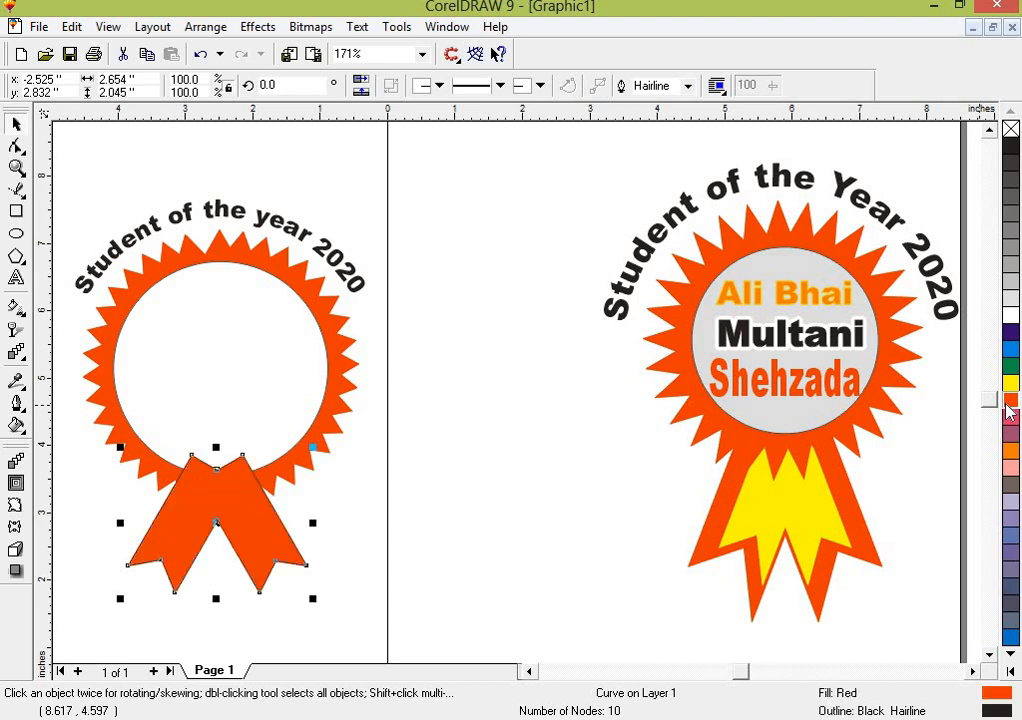
pyautogui.rightClick(1007, 407)
pyautogui.click(393, 510)
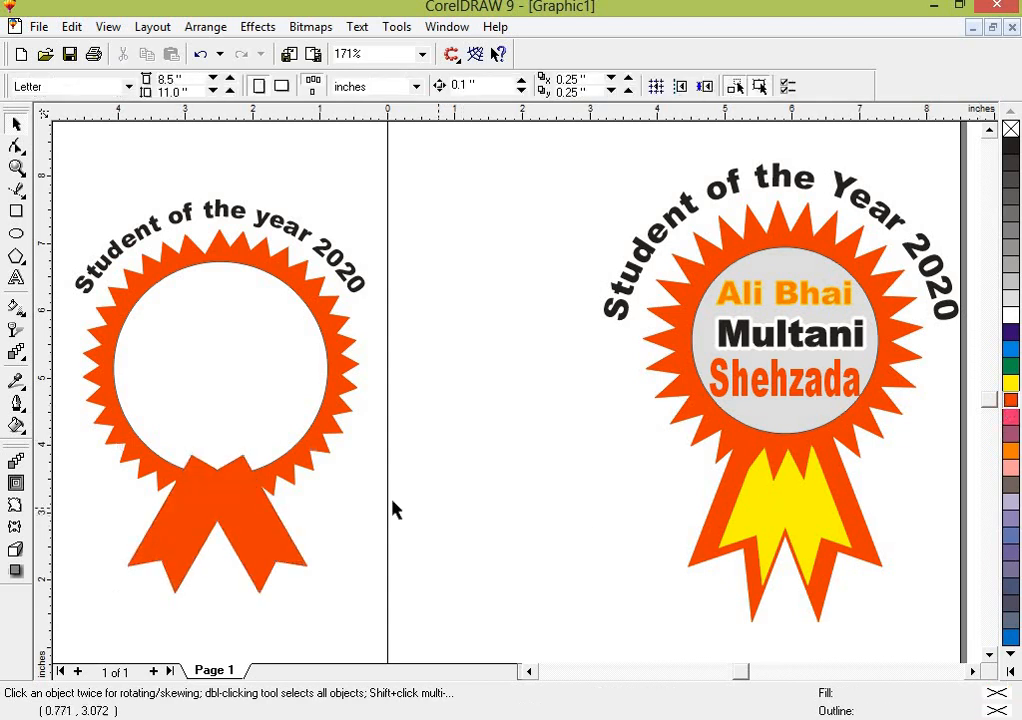
# Step: Send the red ribbon to the back, behind the white circle and the starburst
pyautogui.click(253, 552)
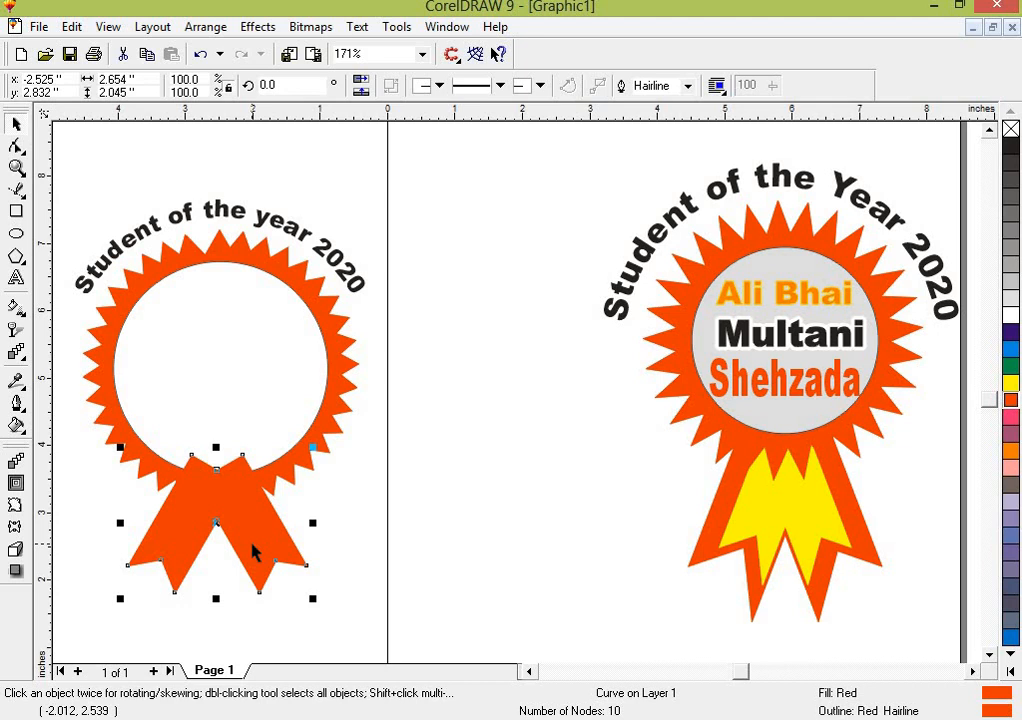
pyautogui.hotkey('shift', 'pagedown')
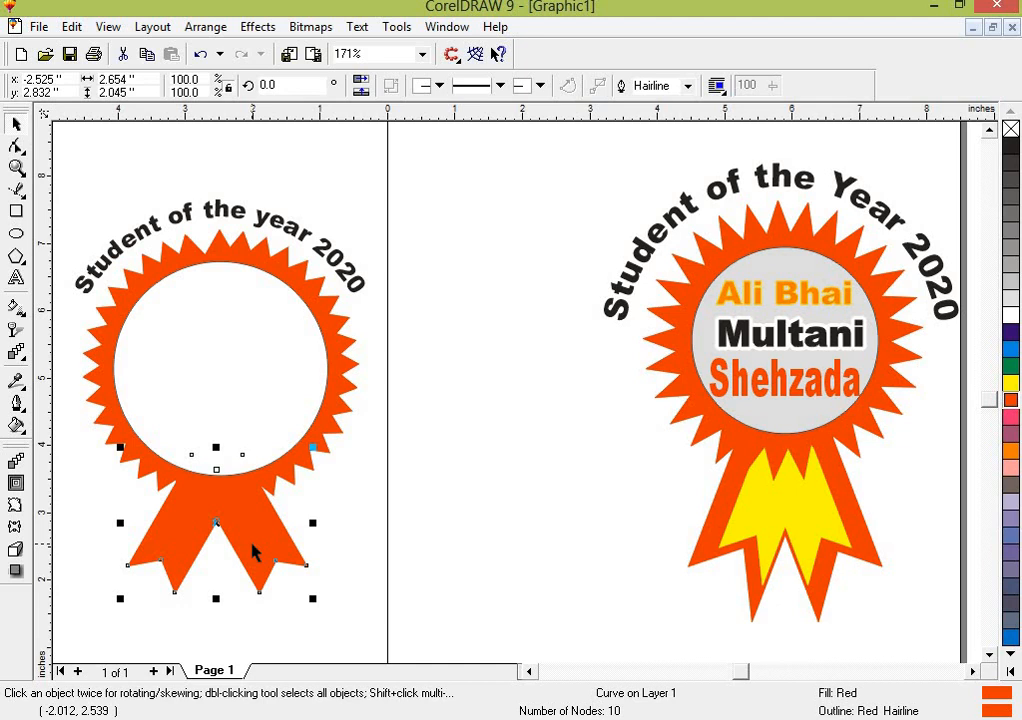
pyautogui.hotkey('shift', 'pageup')
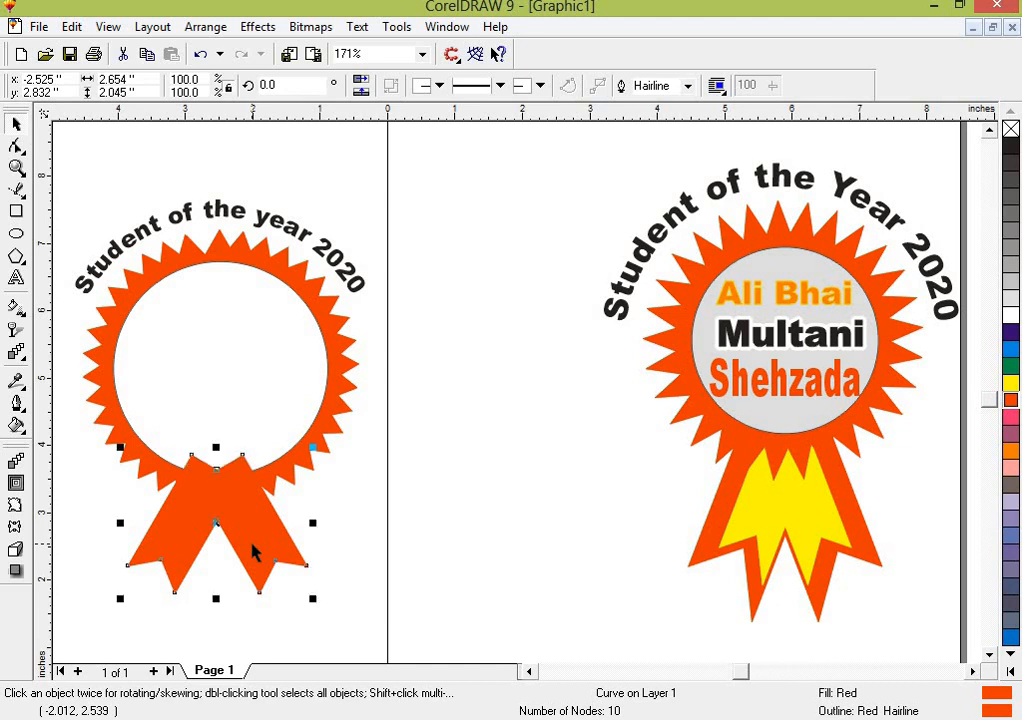
pyautogui.hotkey('shift', 'pagedown')
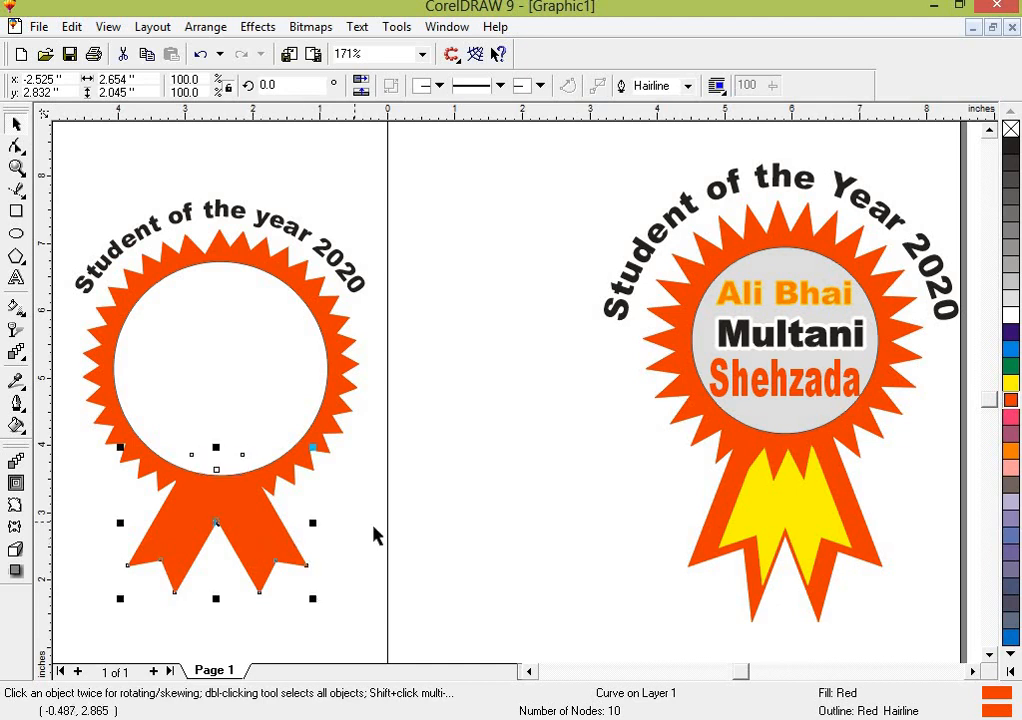
# Step: Enlarge the red ribbon from its centre to about 3.22 by 2.48 inches and move it down 0.2 inch
pyautogui.click(297, 584)
pyautogui.click(286, 568)
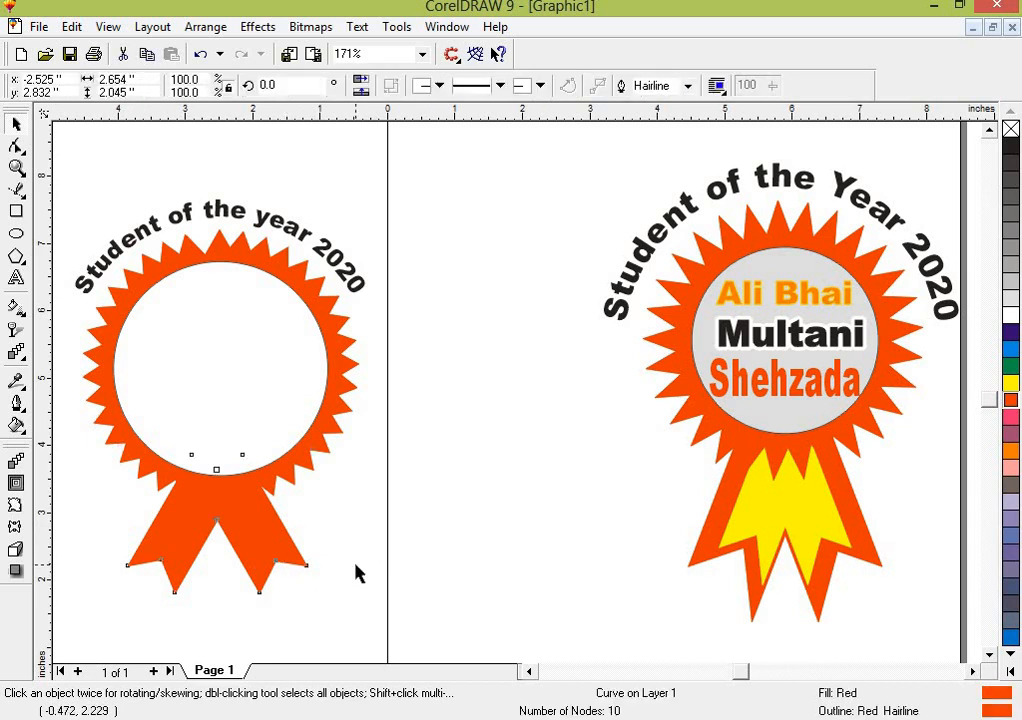
pyautogui.click(433, 588)
pyautogui.click(300, 572)
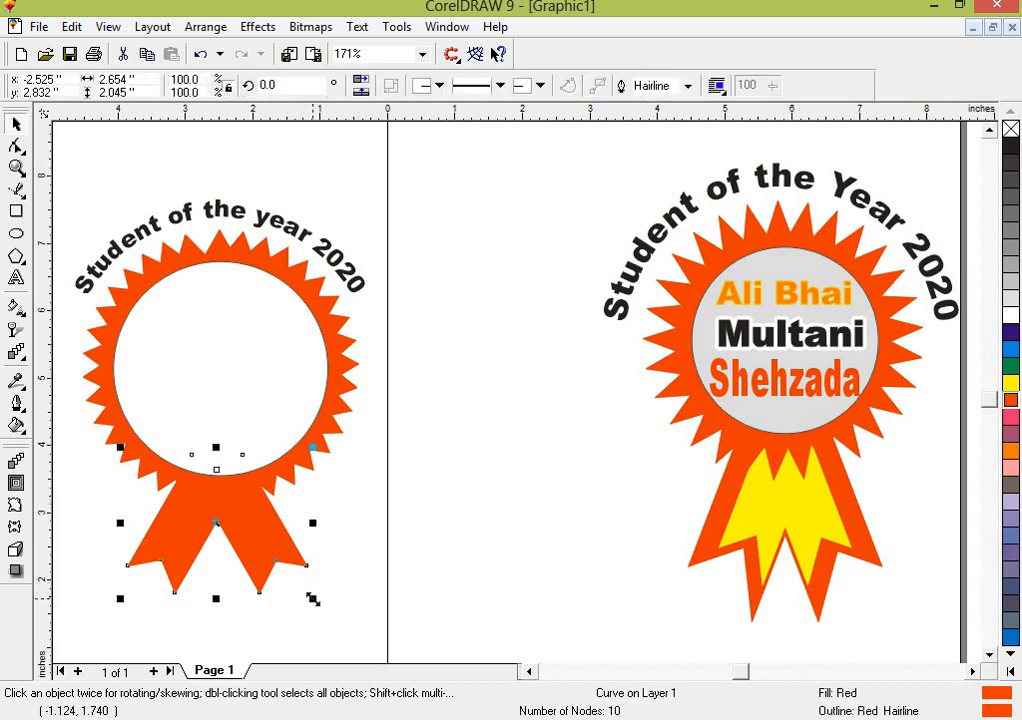
pyautogui.moveTo(313, 598); pyautogui.dragTo(334, 618)
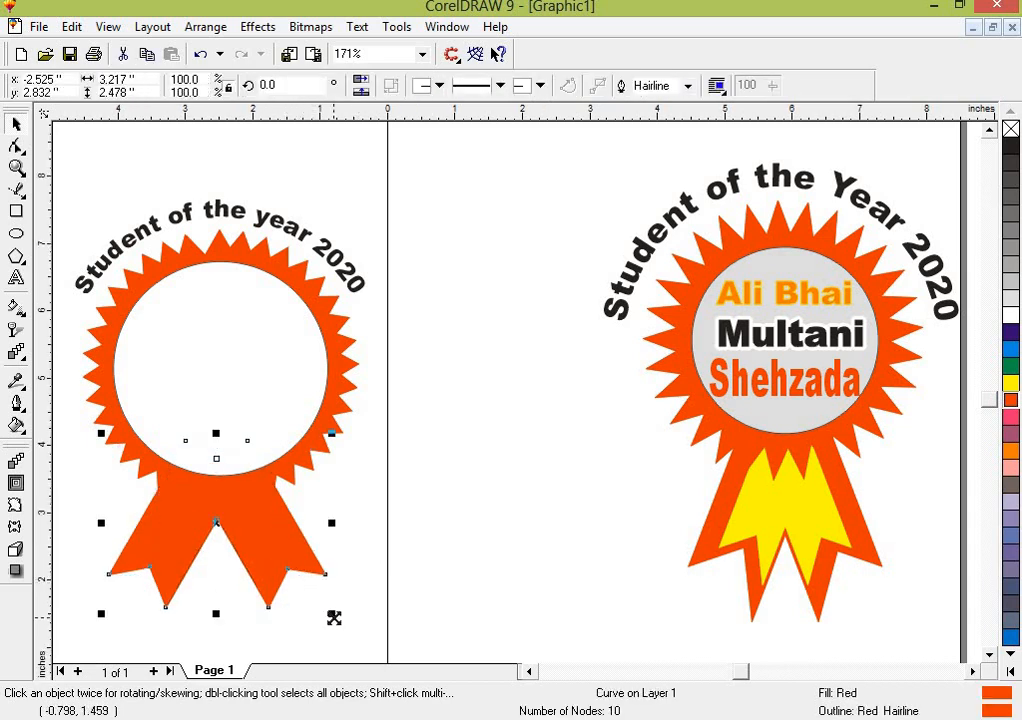
pyautogui.press('Down')
pyautogui.press('Down')
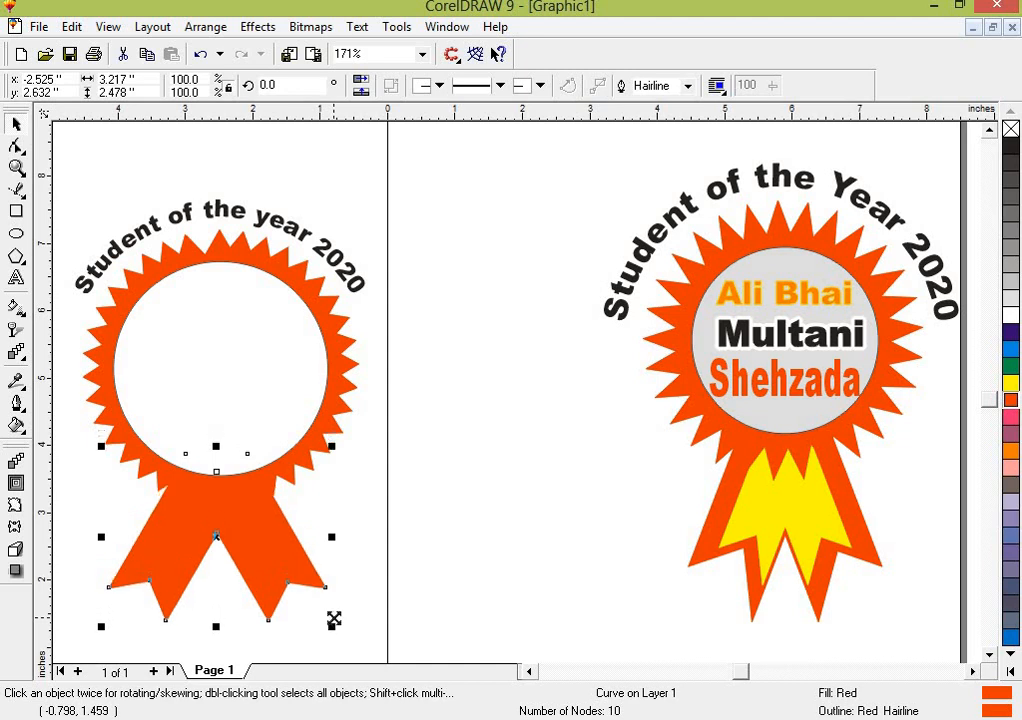
# Step: Make a centred smaller copy of the ribbon, about 1.93 by 1.49 inches, and move it up 0.1 inch
pyautogui.click(379, 575)
pyautogui.click(274, 592)
pyautogui.moveTo(335, 622); pyautogui.dragTo(310, 597)
pyautogui.press('Up')
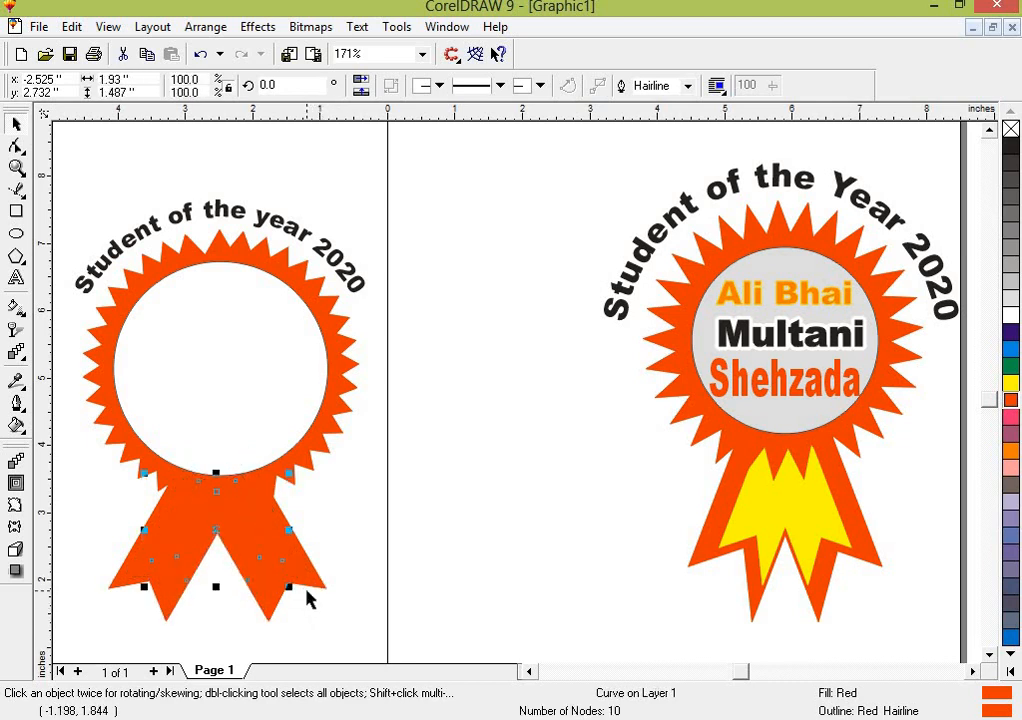
# Step: Give the smaller ribbon copy a yellow fill and yellow outline, and raise it 0.1 inch
pyautogui.click(1009, 385)
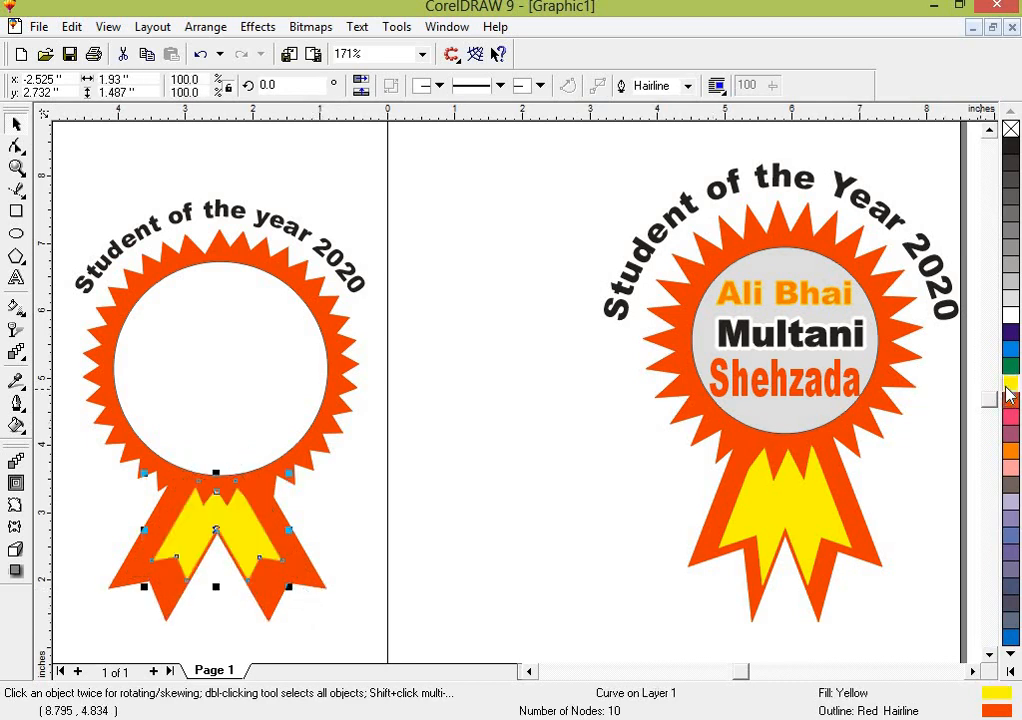
pyautogui.click(518, 576)
pyautogui.click(283, 600)
pyautogui.click(274, 553)
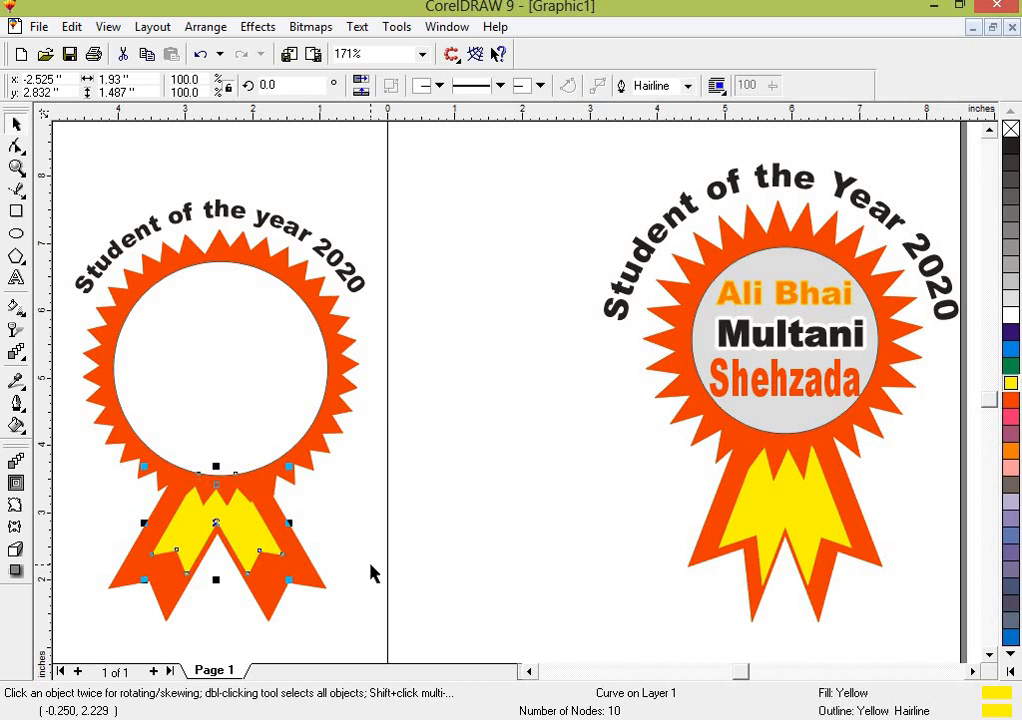
pyautogui.click(457, 543)
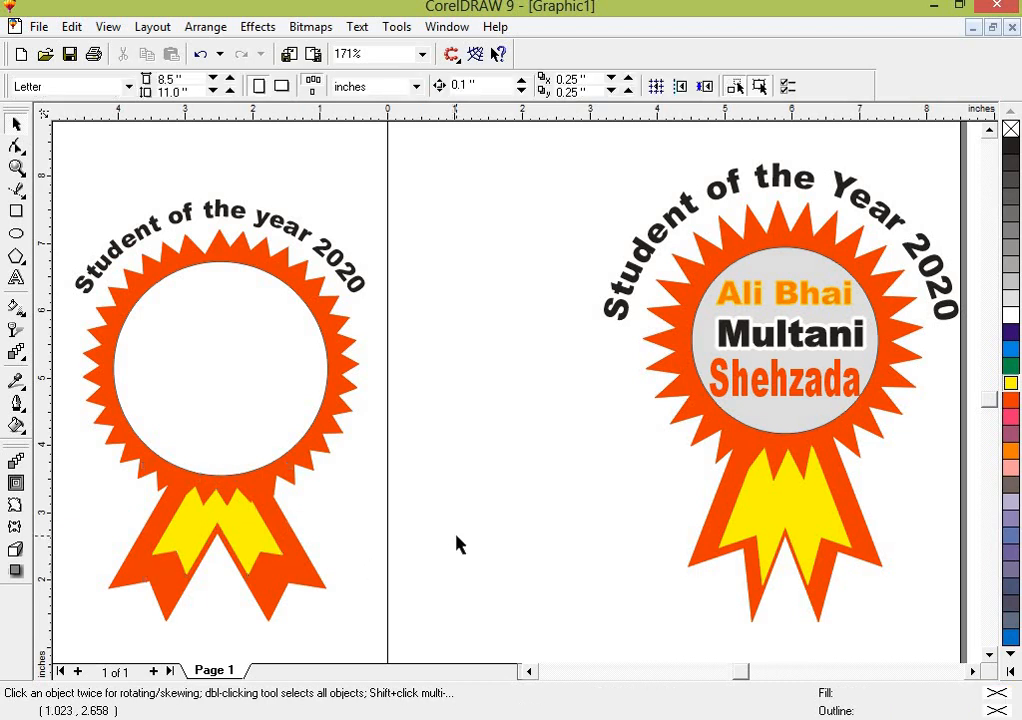
# Step: Try deleting the white centre circle from the badge, and undo the deletion
pyautogui.click(241, 405)
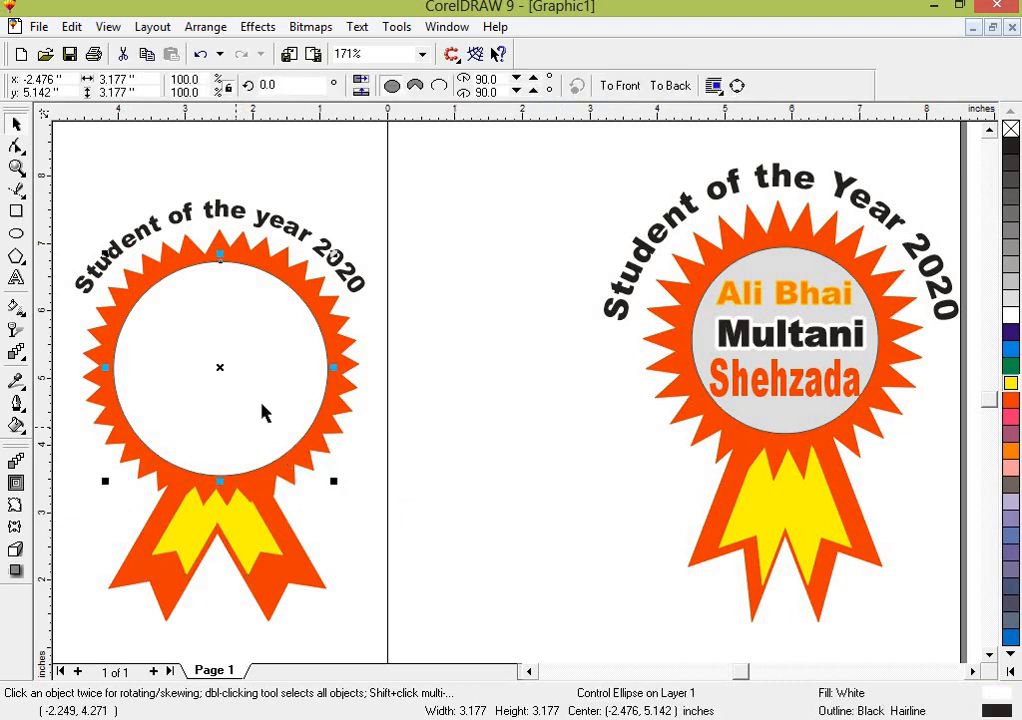
pyautogui.press('Delete')
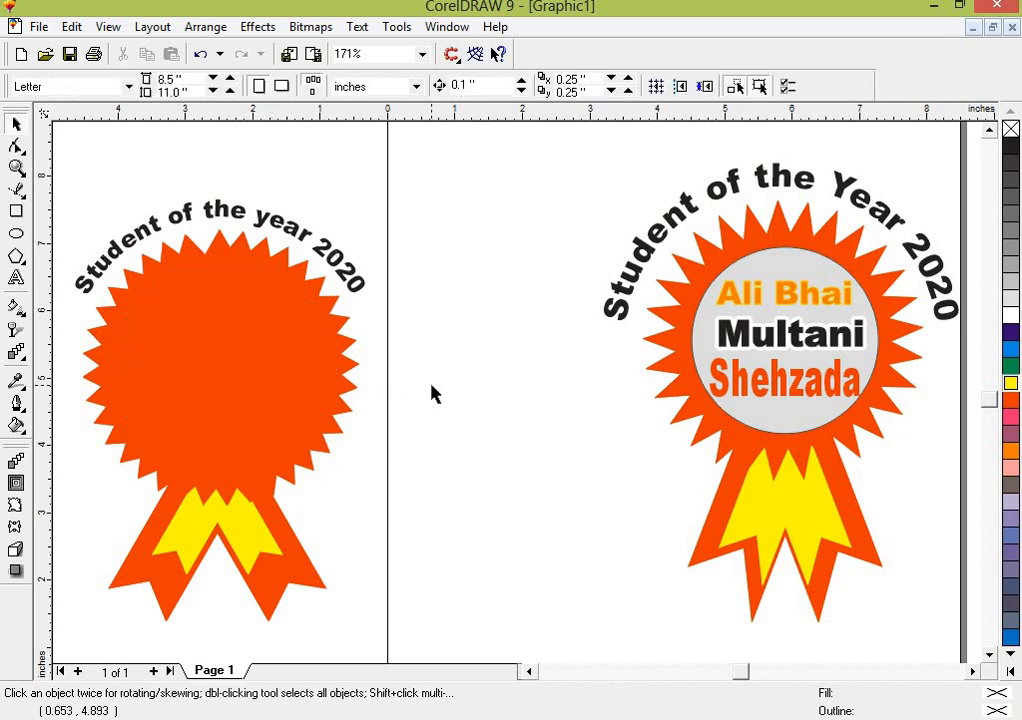
pyautogui.press('F2')
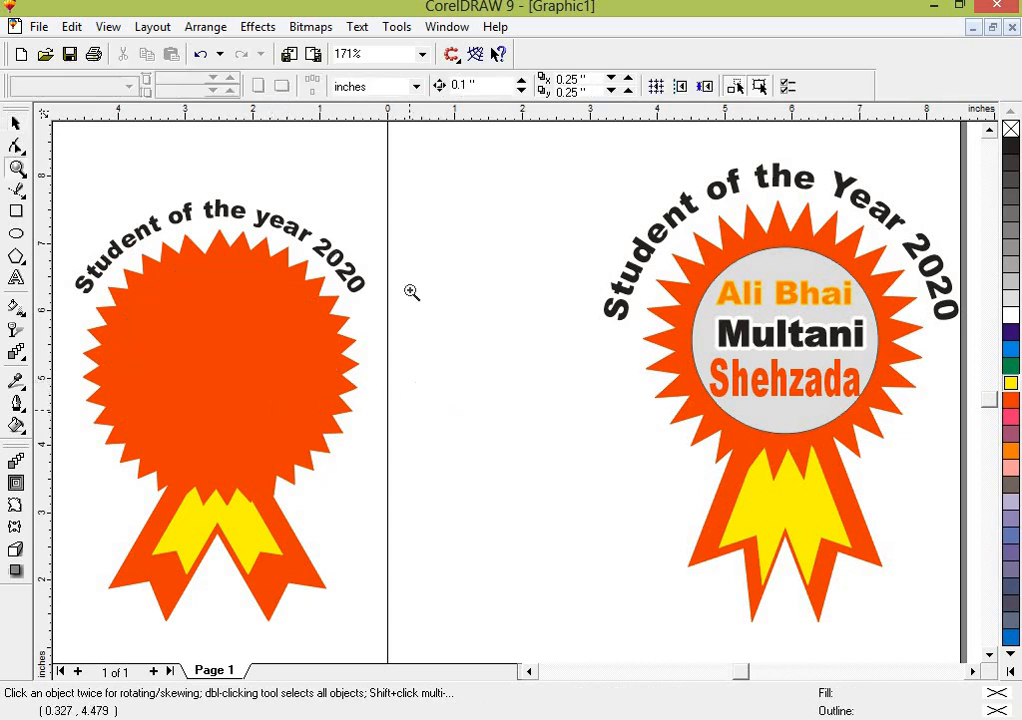
pyautogui.moveTo(421, 184); pyautogui.dragTo(68, 601)
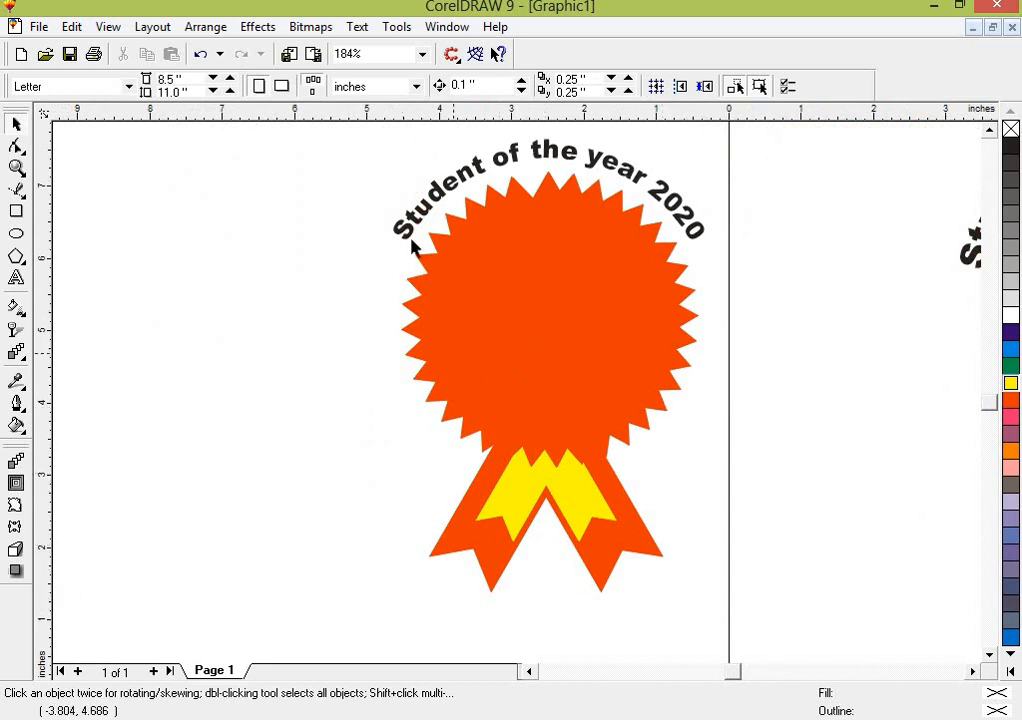
pyautogui.hotkey('ctrl', 'z')
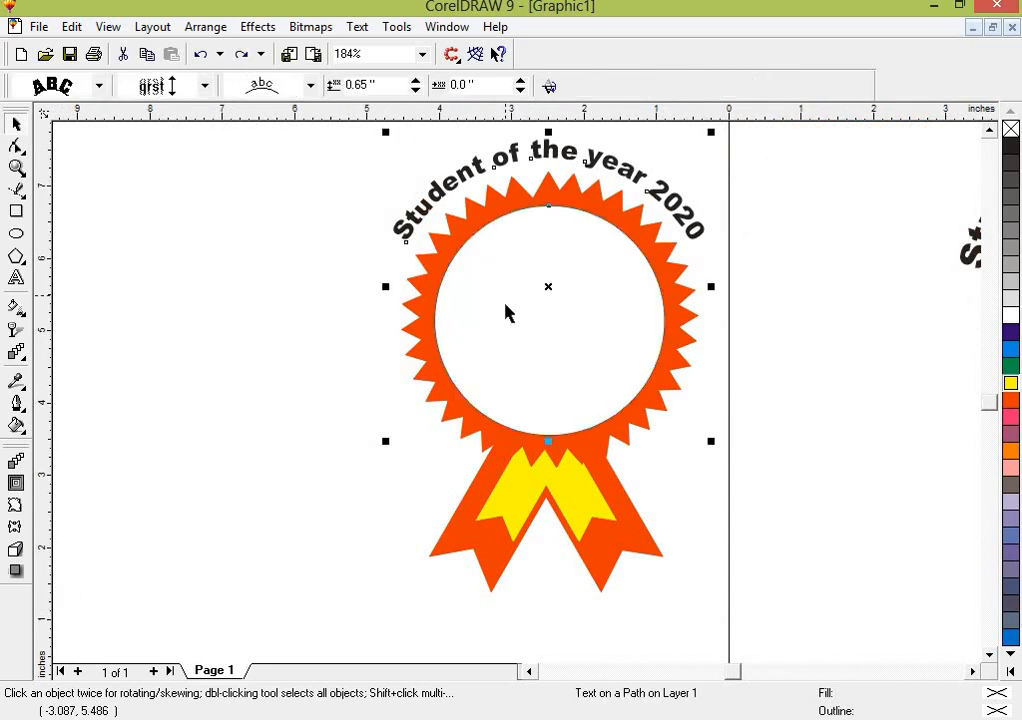
pyautogui.click(732, 431)
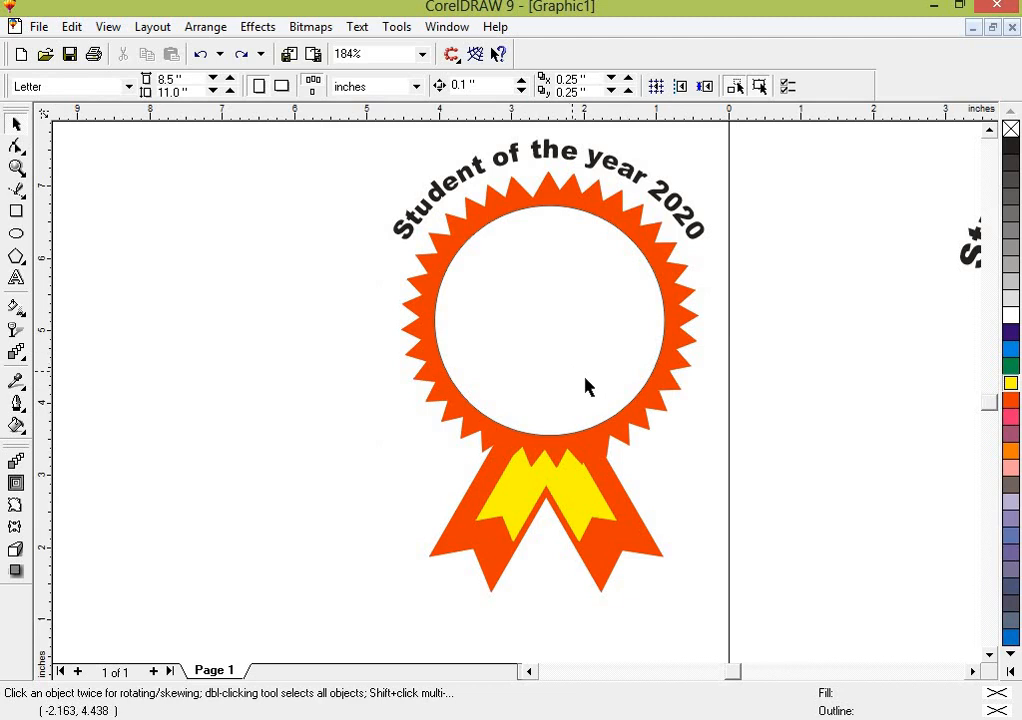
pyautogui.press('F4')
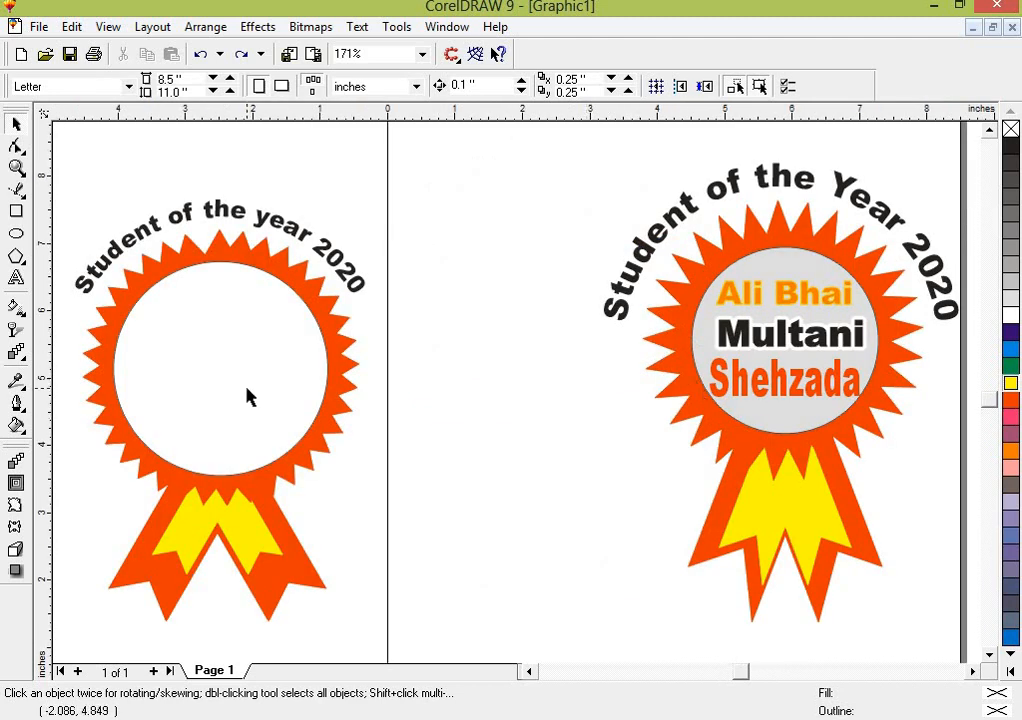
# Step: Add artistic text inside the white circle reading "Graphic", "Design", "IN" and "Urdu" on four separate lines
pyautogui.press('F8')
pyautogui.click(162, 330)
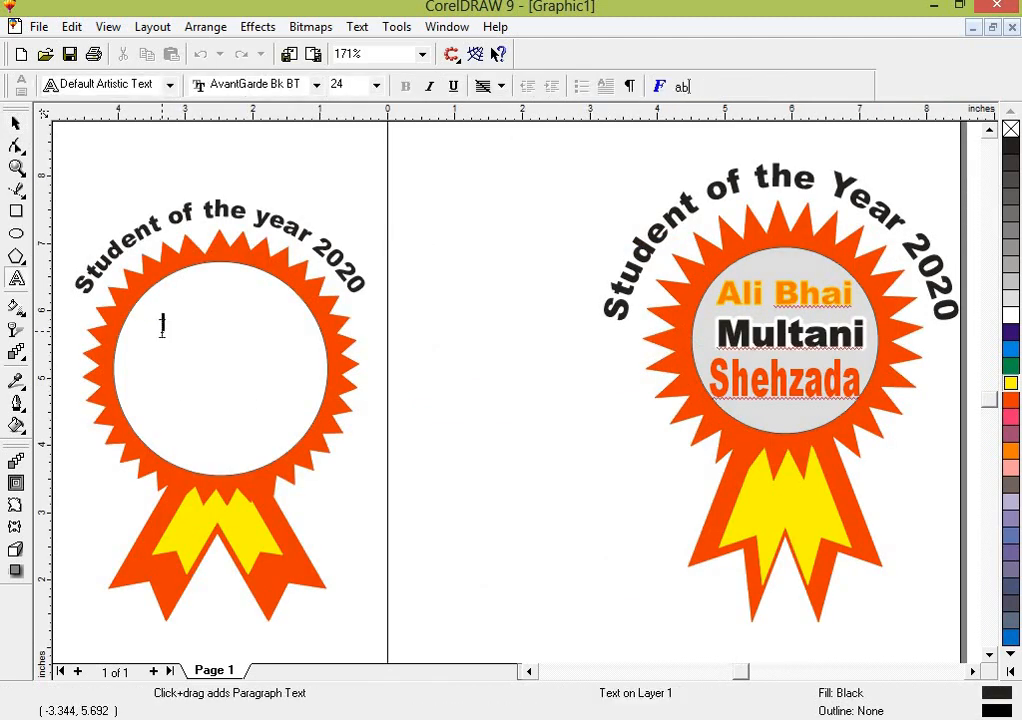
pyautogui.write('Graphic')
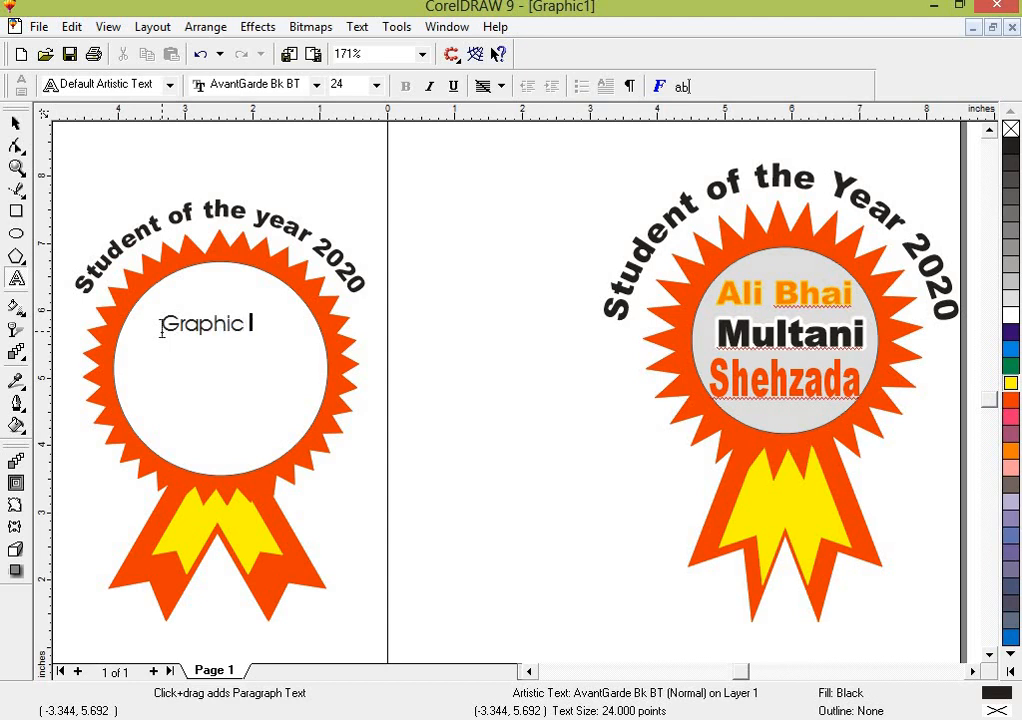
pyautogui.press('Return')
pyautogui.write('Design')
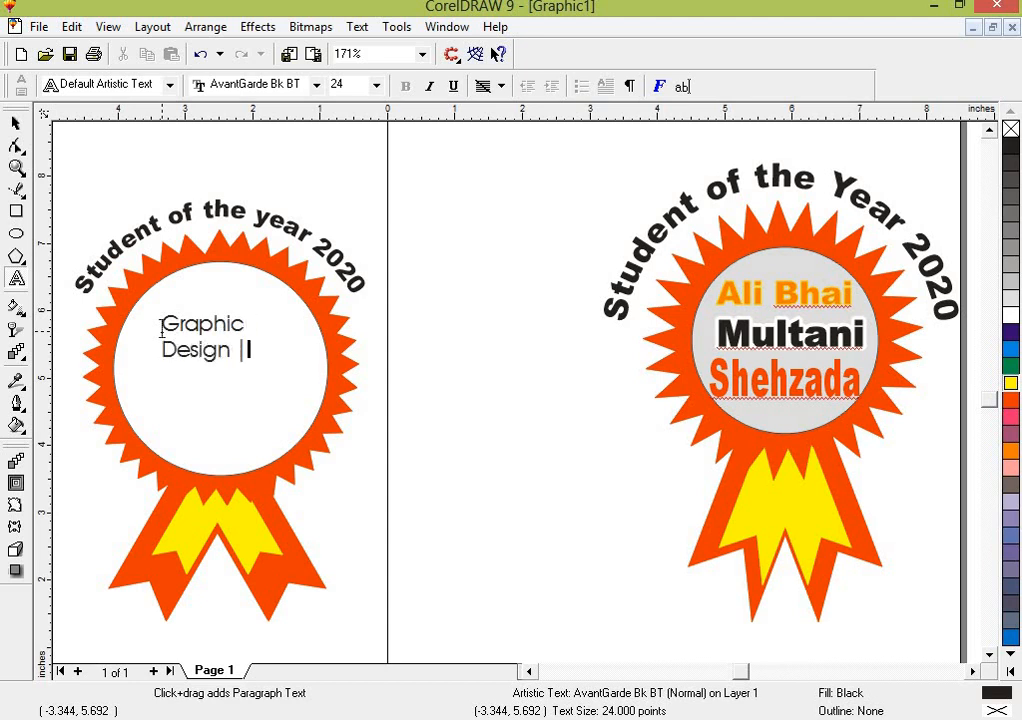
pyautogui.press('Return')
pyautogui.write('IN')
pyautogui.press('Return')
pyautogui.write('Urdu')
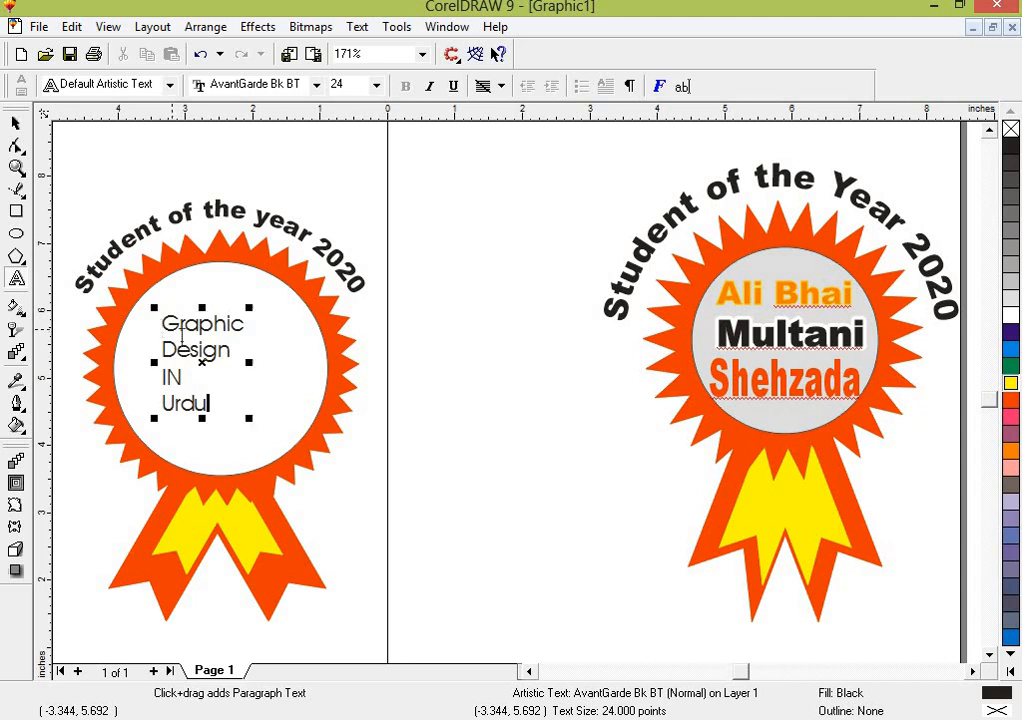
pyautogui.click(17, 125)
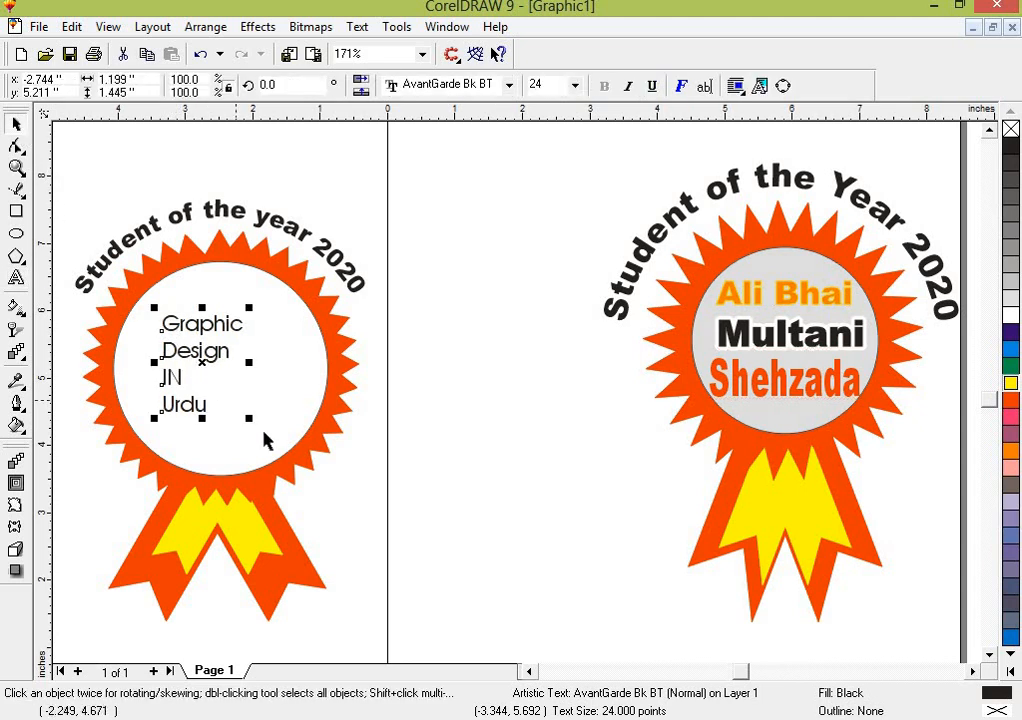
# Step: Enlarge the four-line text to about 35.5 points, set its font to Arial Black and place it inside the circle
pyautogui.moveTo(257, 429); pyautogui.dragTo(292, 470)
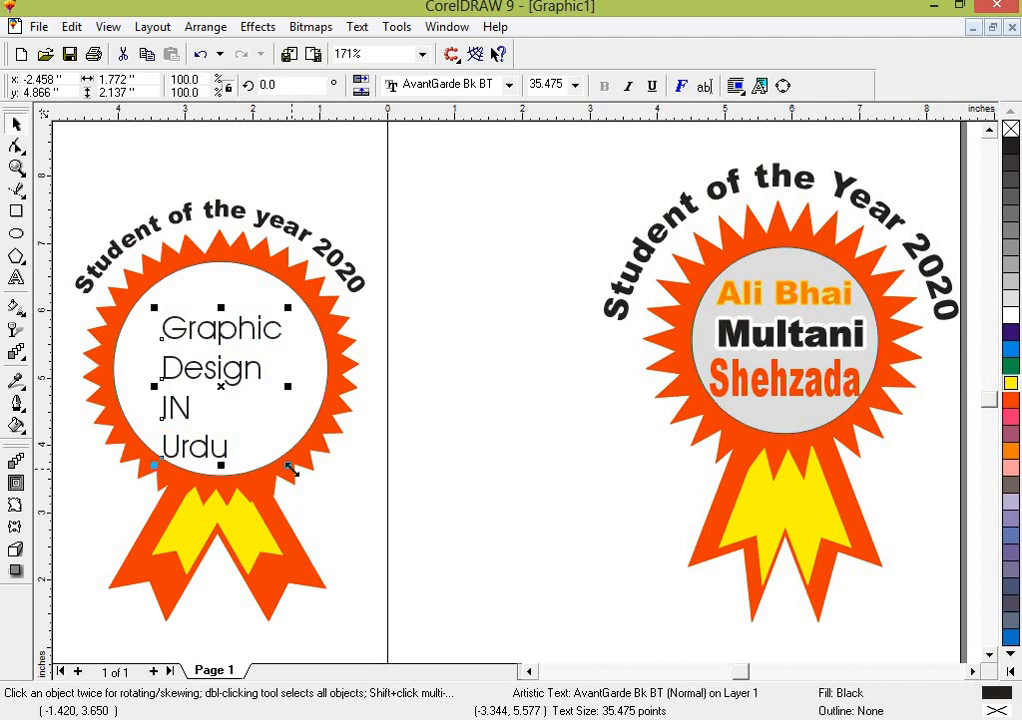
pyautogui.click(410, 85)
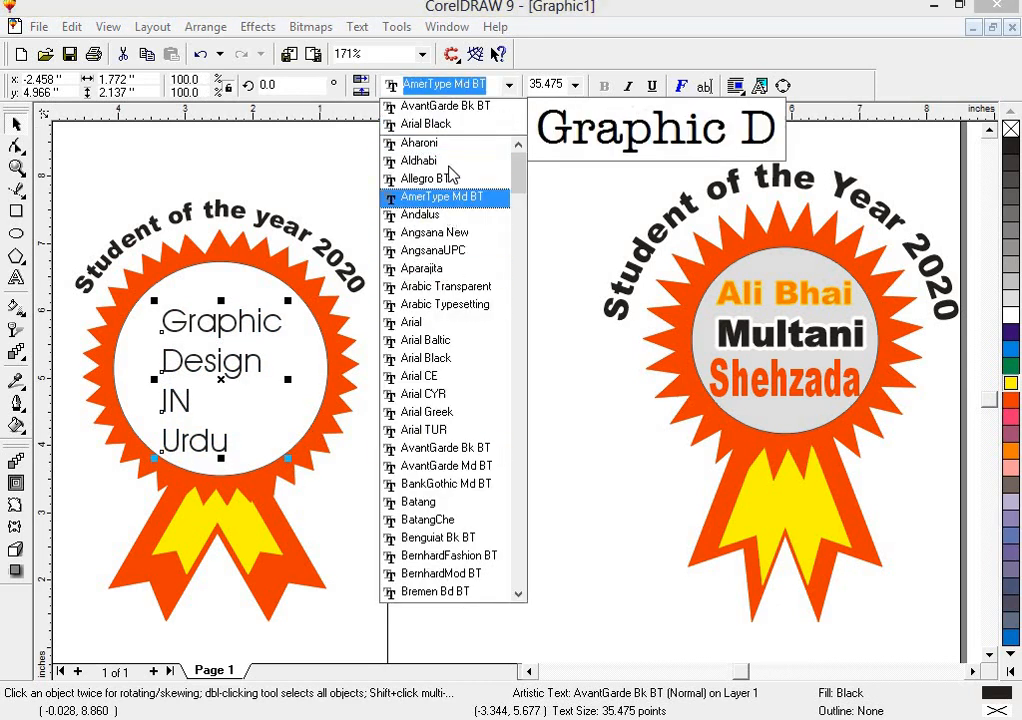
pyautogui.click(425, 123)
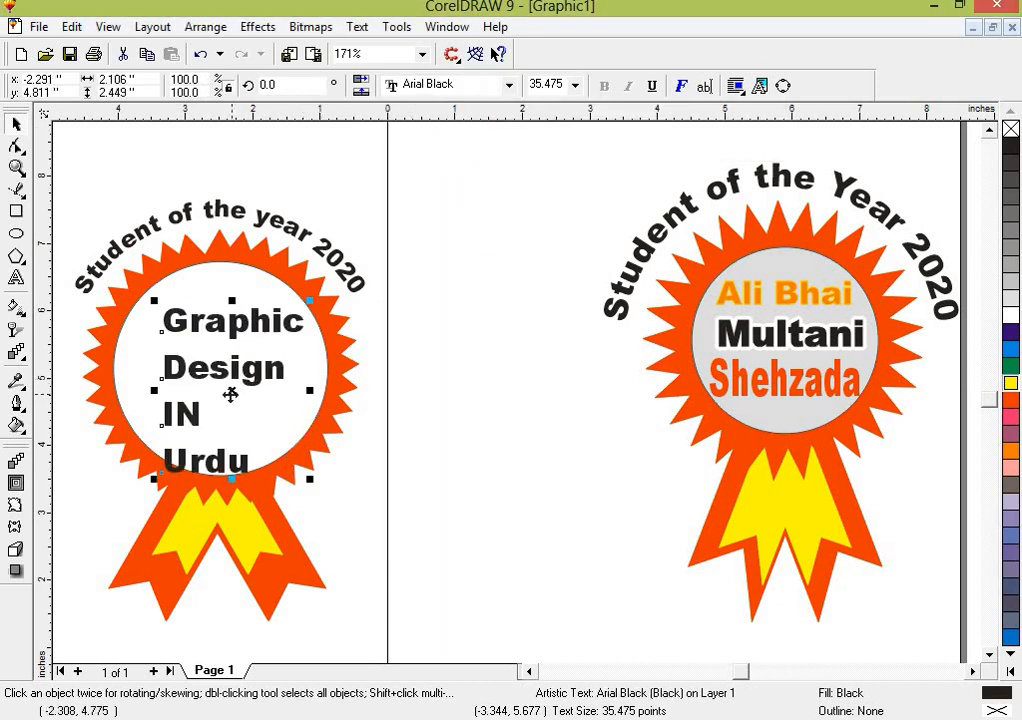
pyautogui.moveTo(230, 395); pyautogui.dragTo(227, 368)
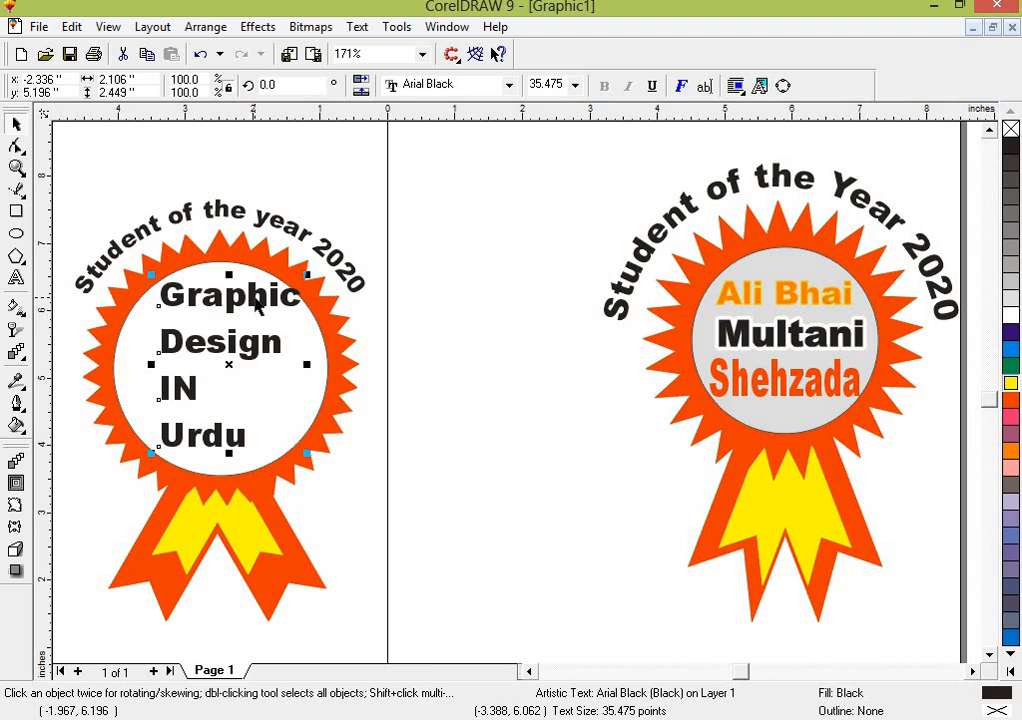
# Step: Break the text block apart into separate lines and shrink "Graphic" to about 33 points to fit the circle
pyautogui.hotkey('ctrl', 'k')
pyautogui.click(463, 349)
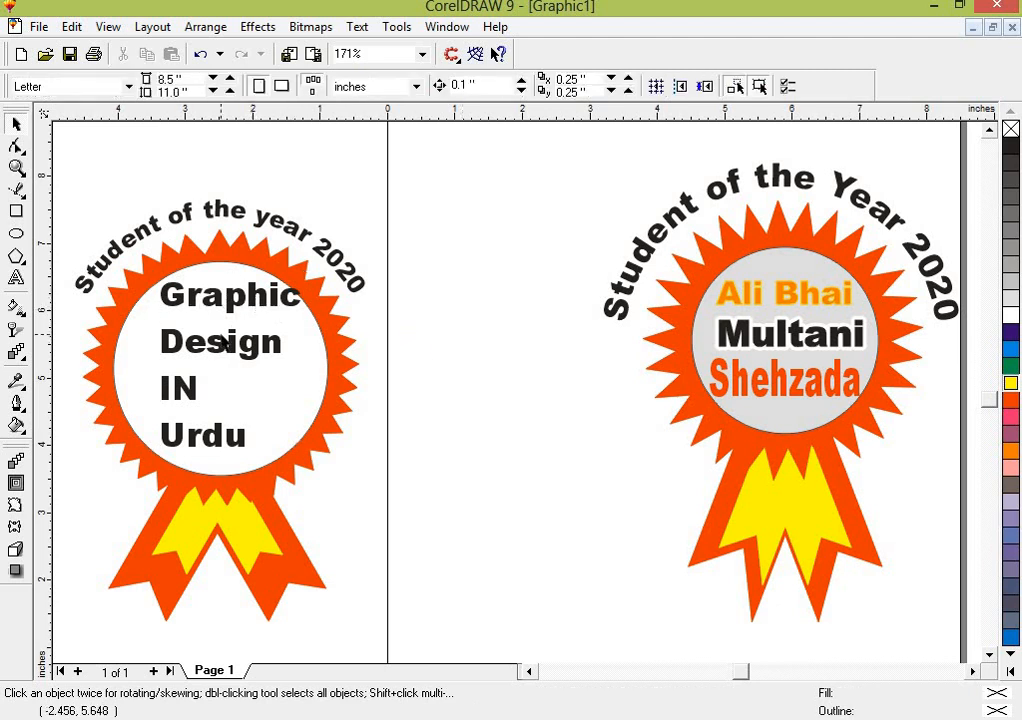
pyautogui.click(239, 302)
pyautogui.click(239, 302)
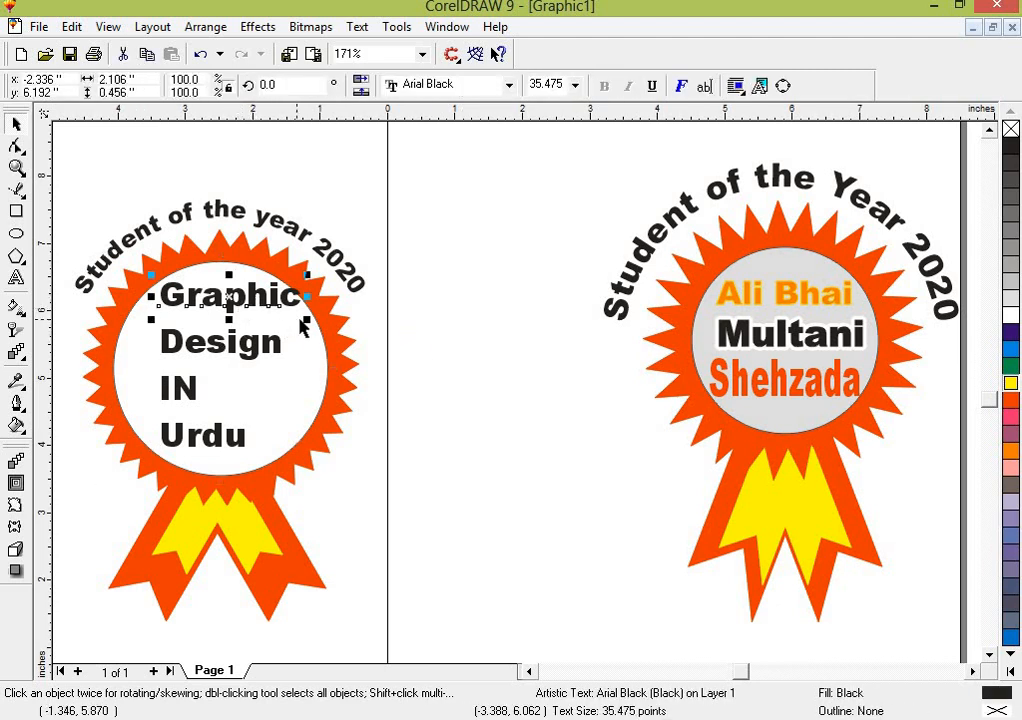
pyautogui.moveTo(303, 320); pyautogui.dragTo(287, 314)
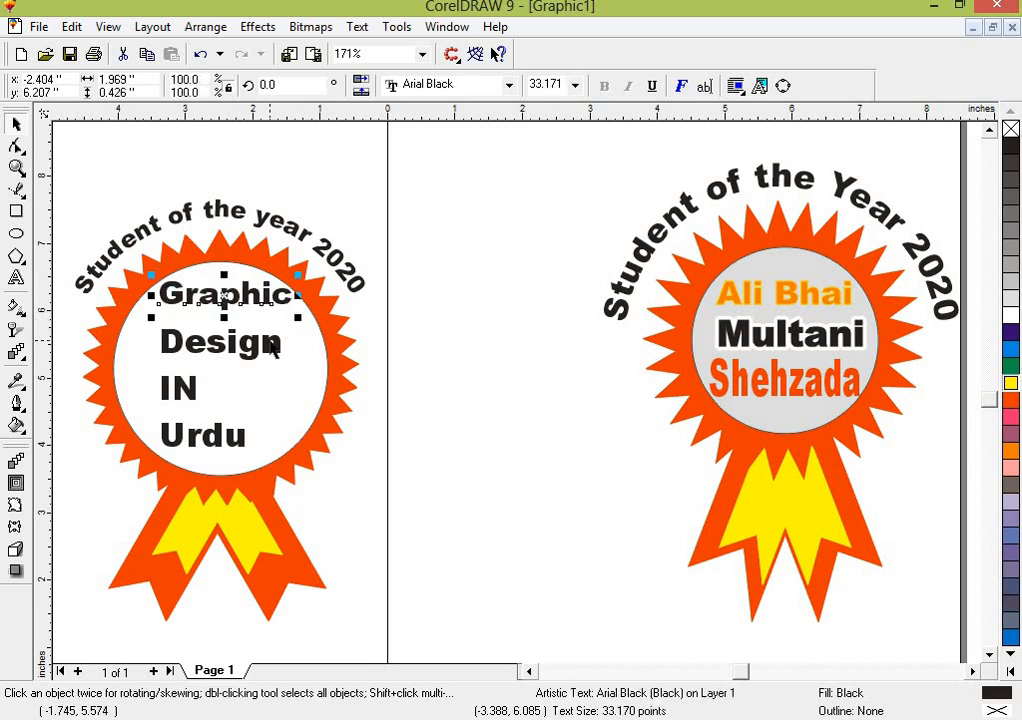
# Step: Enlarge "Design" to about 53 points and "Urdu" to about 52.6 points, and centre "IN" between them
pyautogui.click(270, 347)
pyautogui.moveTo(290, 369); pyautogui.dragTo(322, 383)
pyautogui.click(193, 388)
pyautogui.moveTo(195, 388); pyautogui.dragTo(285, 390)
pyautogui.click(238, 440)
# Step: Fill the word "Design" with red and the word "Urdu" with dark blue
pyautogui.click(289, 366)
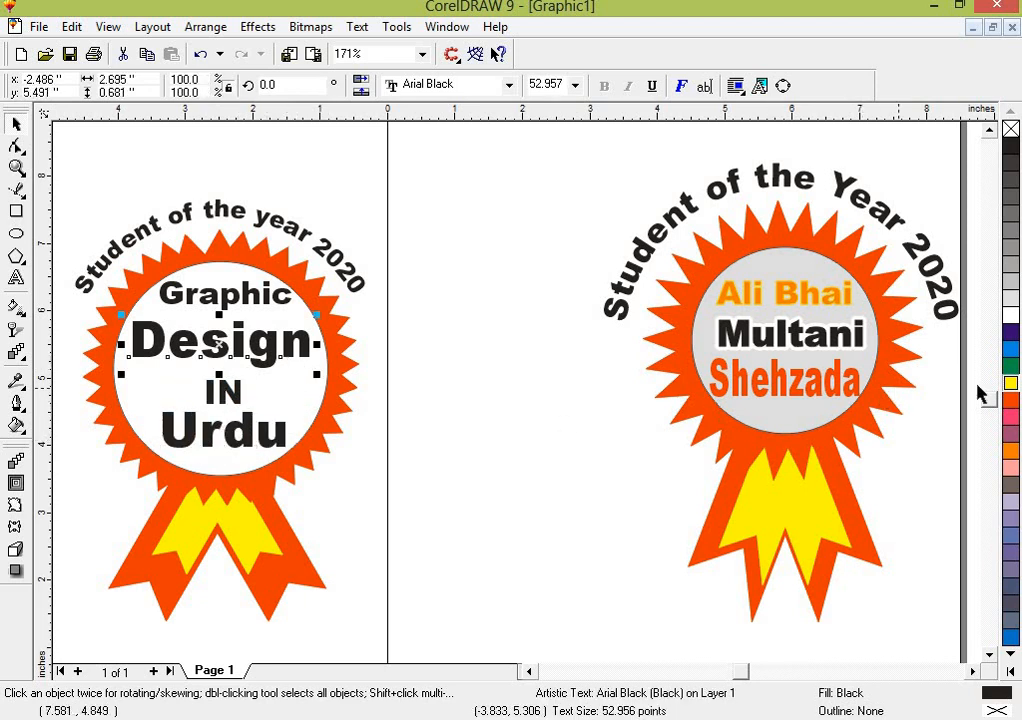
pyautogui.click(1010, 397)
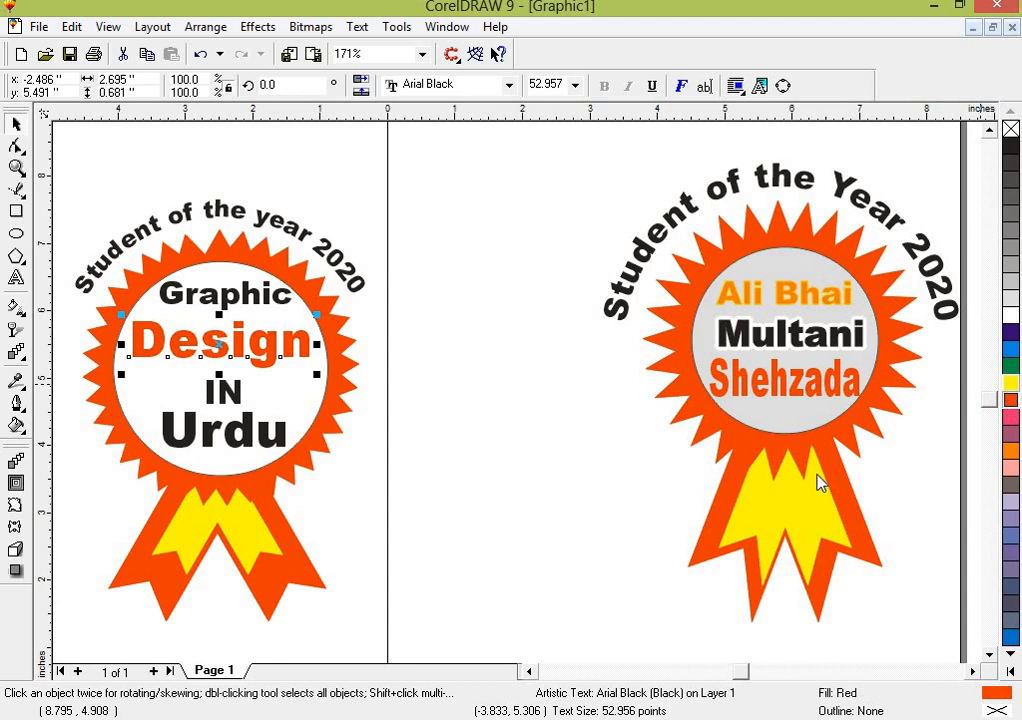
pyautogui.click(399, 579)
pyautogui.click(285, 447)
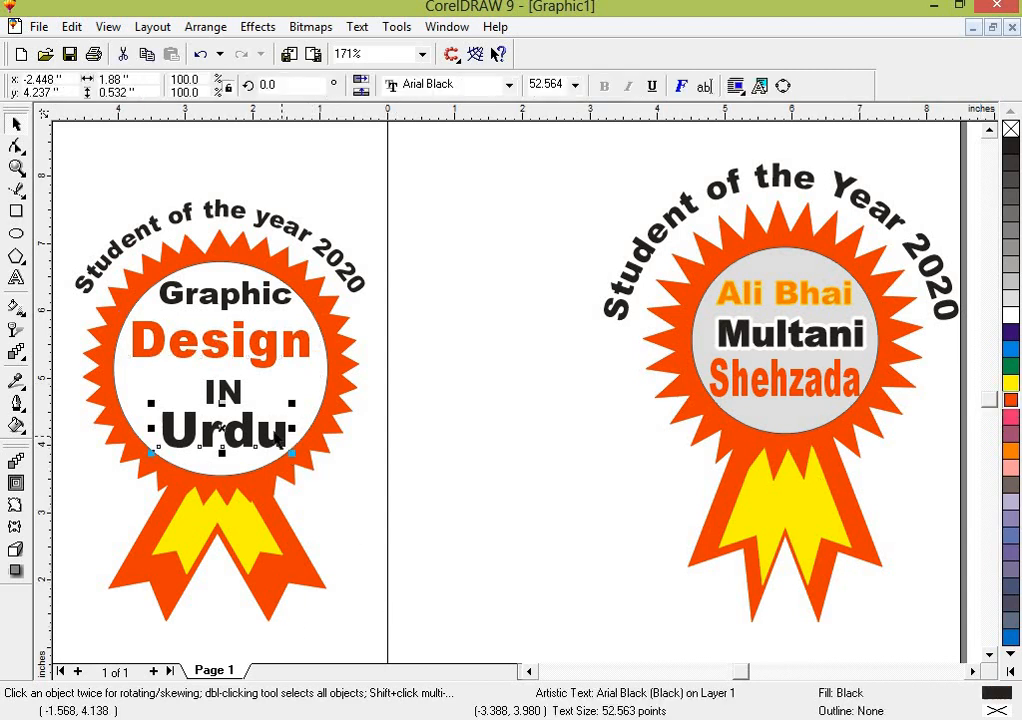
pyautogui.click(1010, 383)
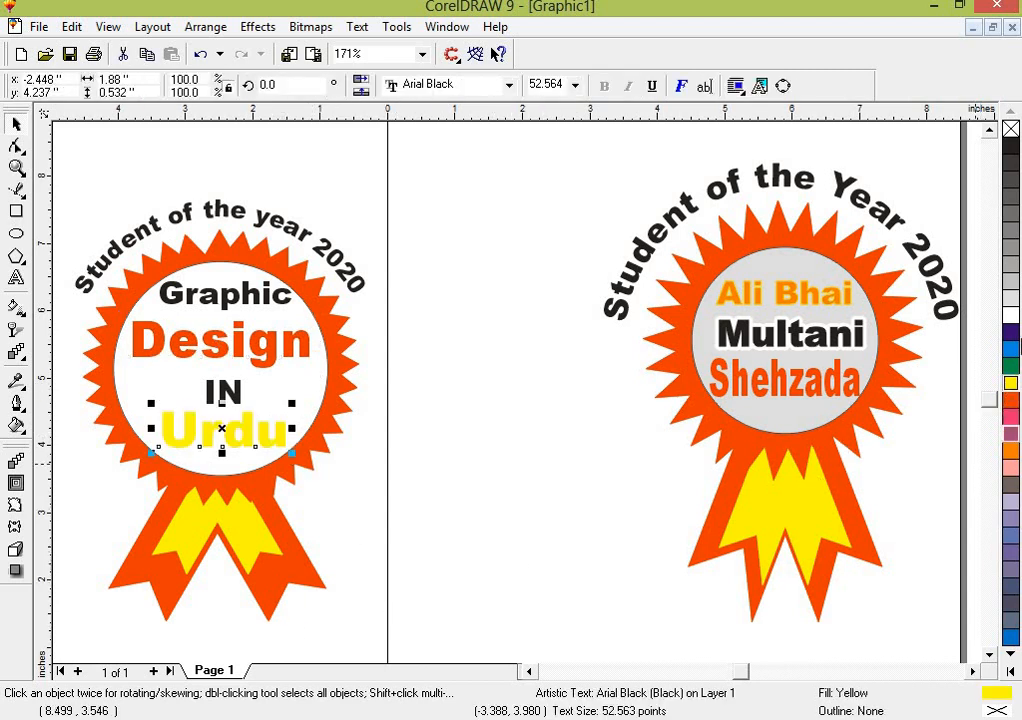
pyautogui.click(1010, 332)
pyautogui.click(505, 502)
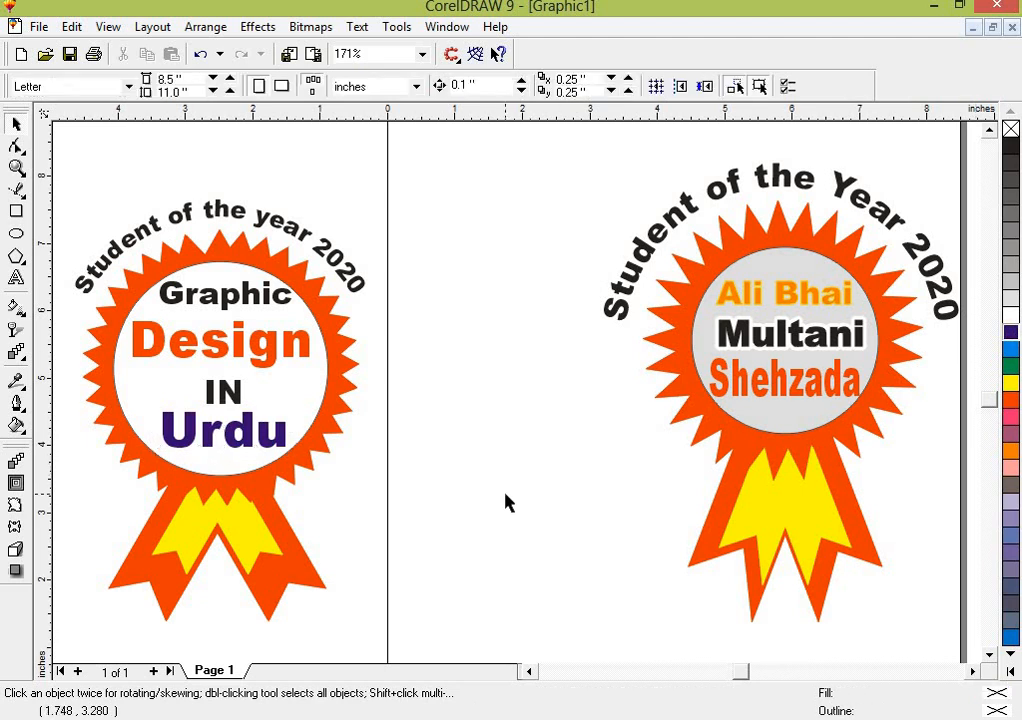